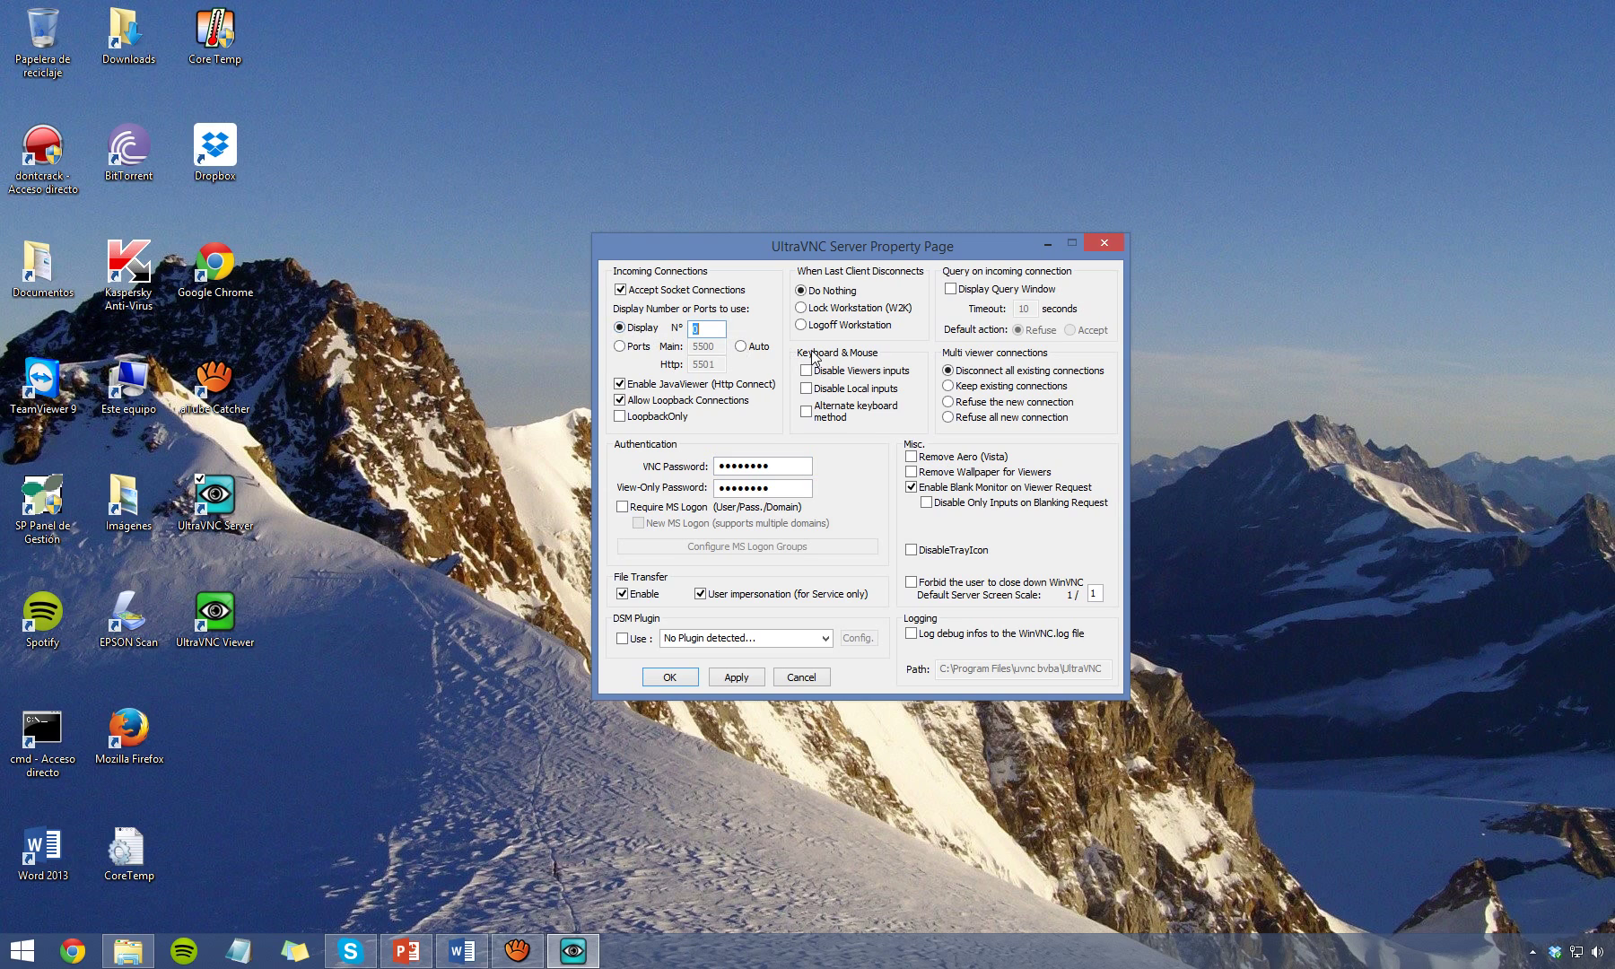
Switch to custom ports with Main set to 5900 and Http set to 5800.
{"action": "left_click", "coordinate": [621, 347]}
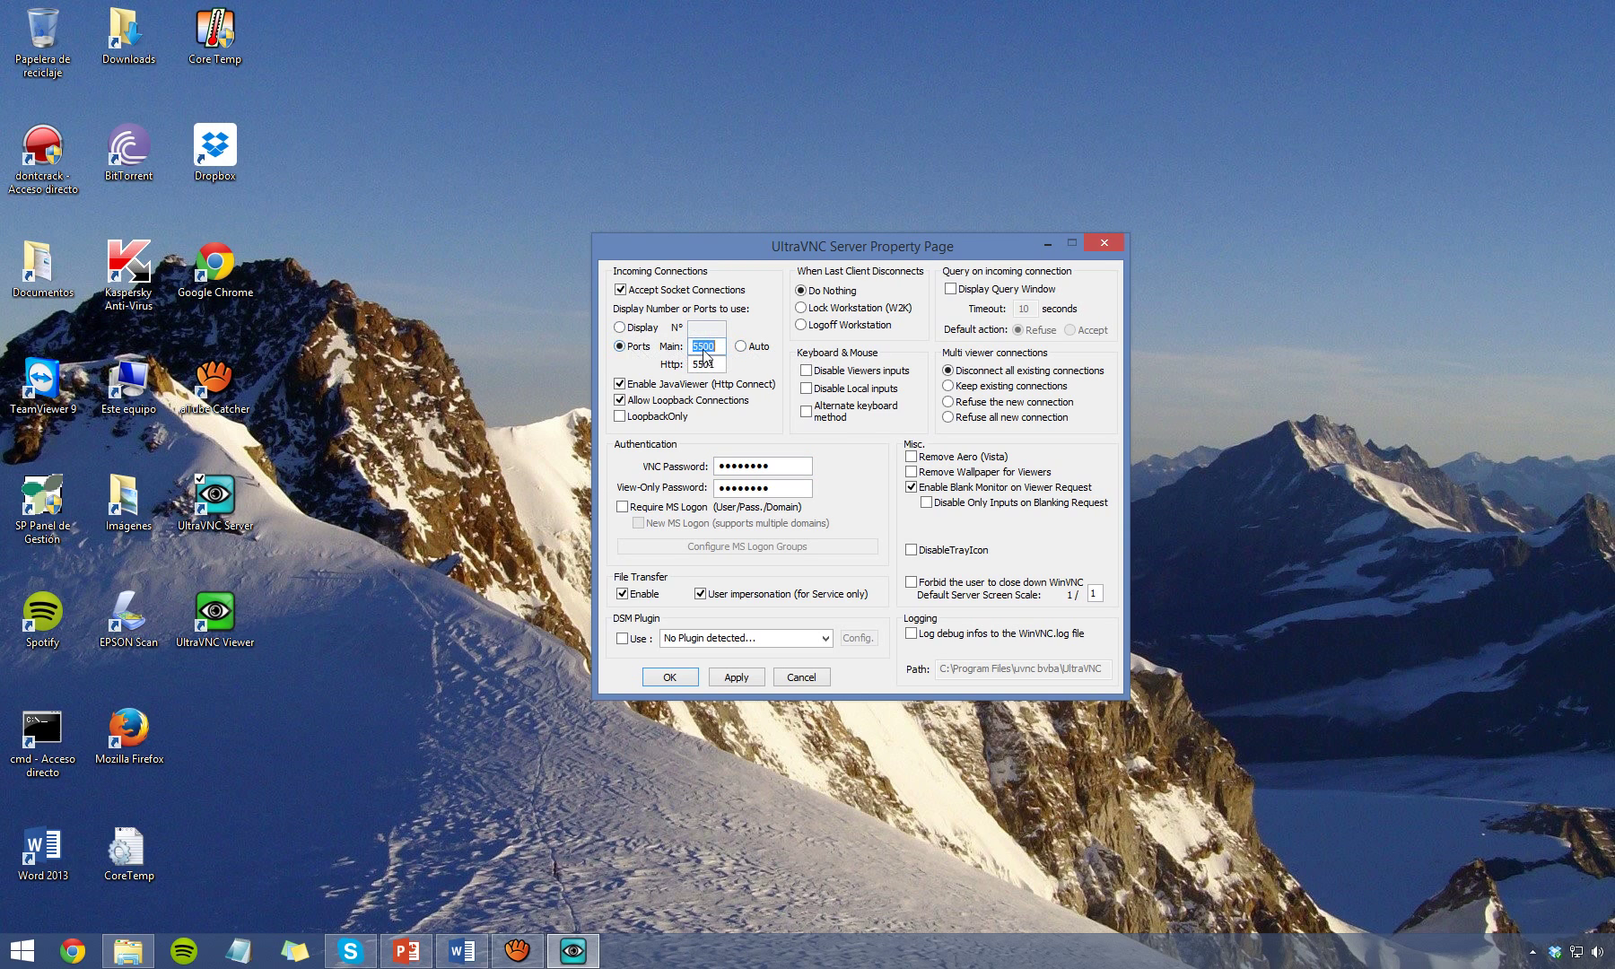
{"action": "left_click_drag", "start_coordinate": [720, 346], "coordinate": [702, 346]}
{"action": "type", "text": "90"}
{"action": "left_click_drag", "start_coordinate": [701, 361], "coordinate": [734, 364]}
{"action": "key", "text": "BackSpace"}
Replace the VNC password and the view-only password with new ones.
{"action": "left_click_drag", "start_coordinate": [784, 470], "coordinate": [718, 465]}
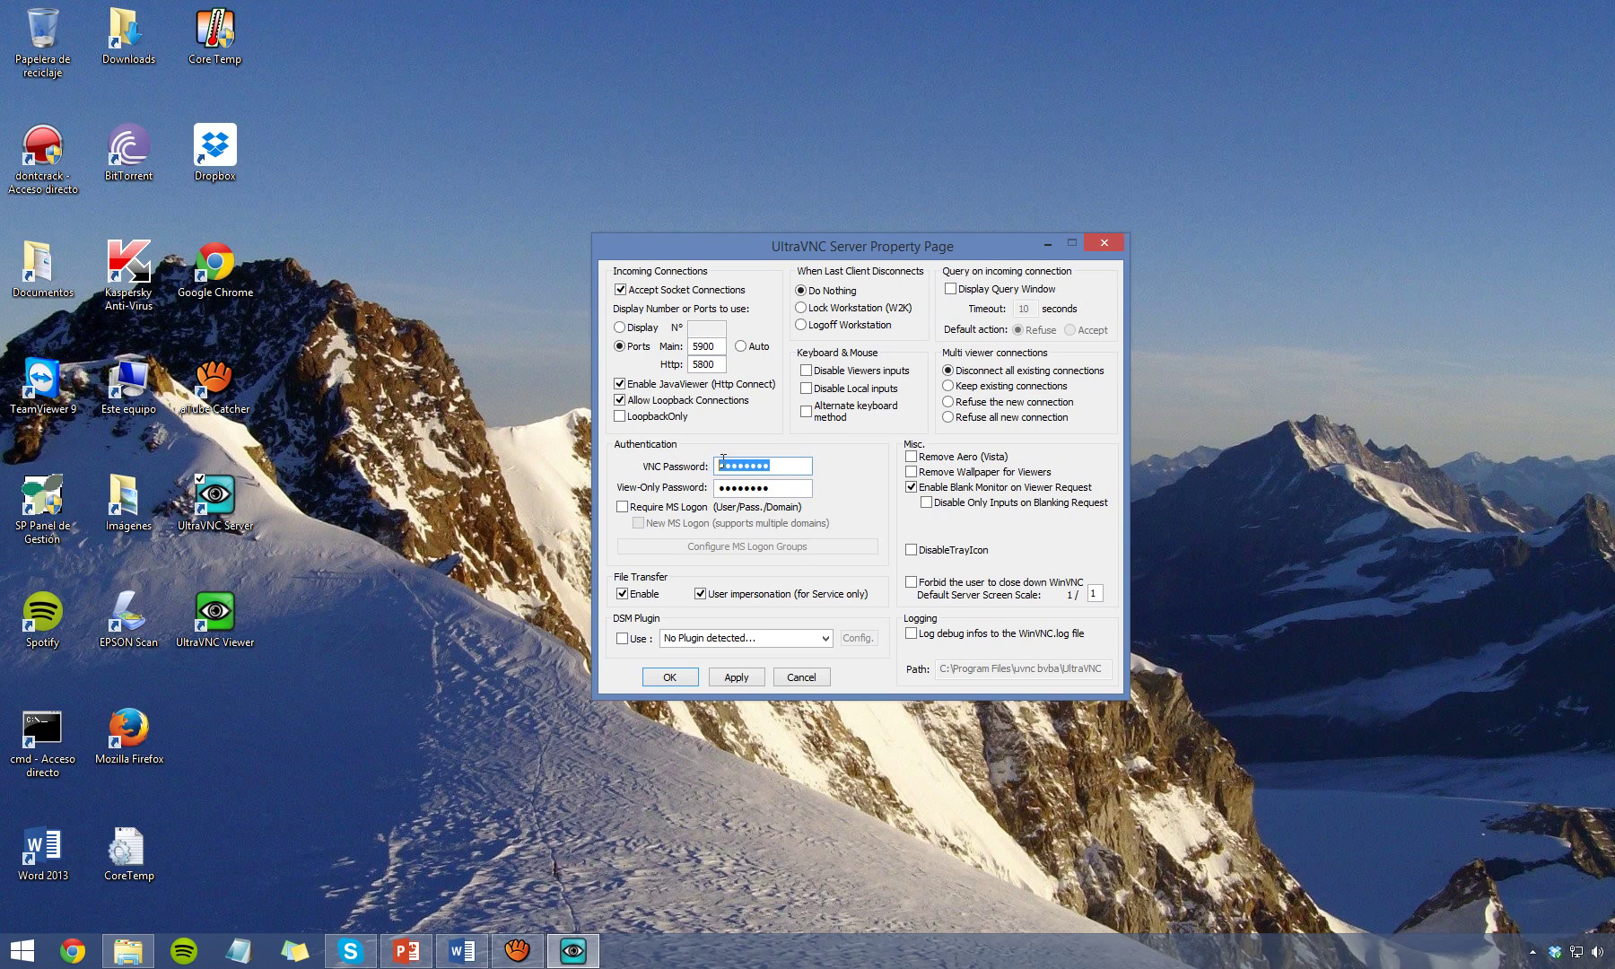
{"action": "type", "text": "abcd"}
{"action": "left_click_drag", "start_coordinate": [763, 494], "coordinate": [697, 494]}
{"action": "type", "text": "abc"}
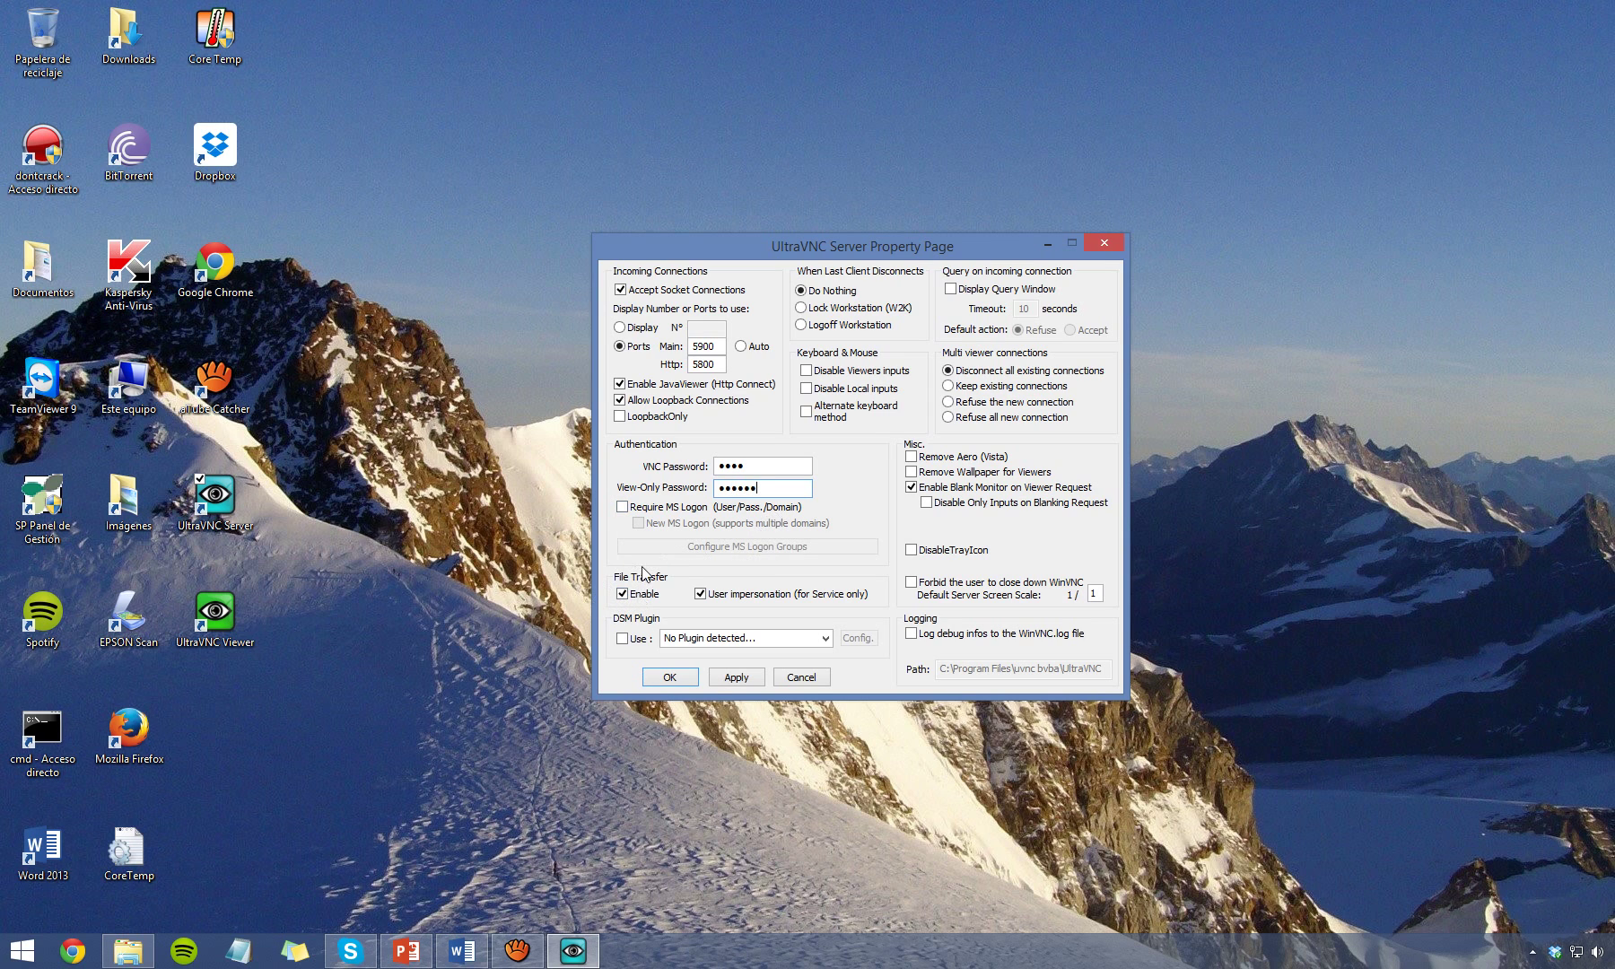
Enable file transfer and toggle the DSM plugin on, then back off.
{"action": "left_click", "coordinate": [635, 595]}
{"action": "left_click", "coordinate": [623, 639]}
{"action": "left_click", "coordinate": [623, 639]}
Close the server properties and launch UltraVNC Viewer from its desktop shortcut.
{"action": "left_click", "coordinate": [1120, 236]}
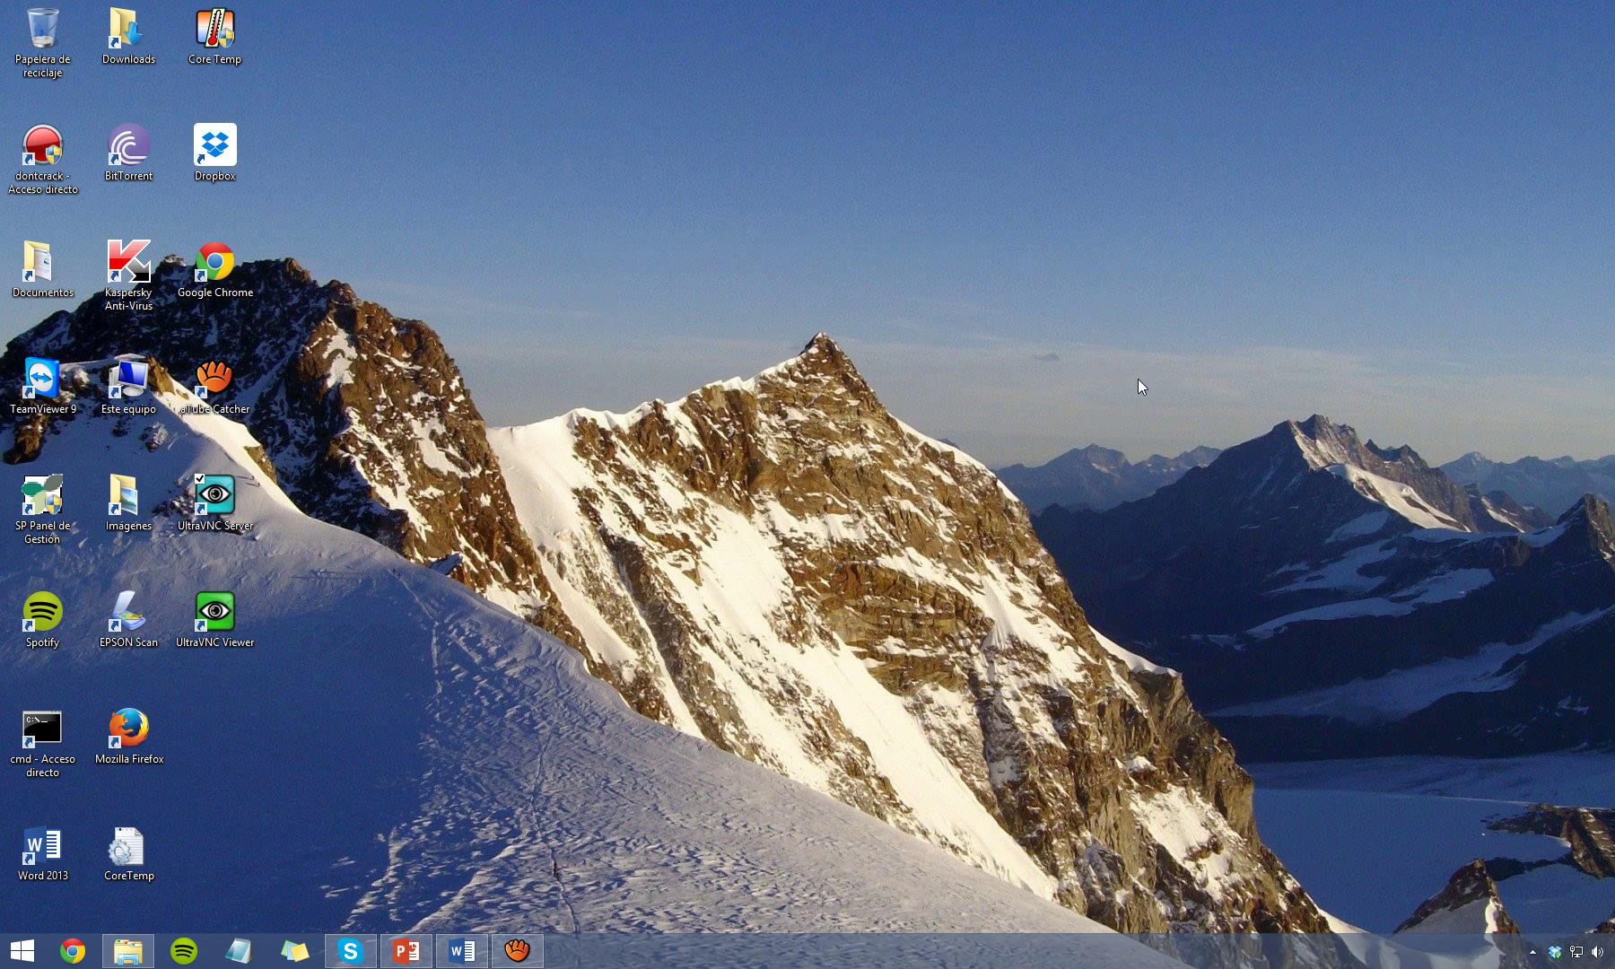
{"action": "left_click", "coordinate": [230, 621]}
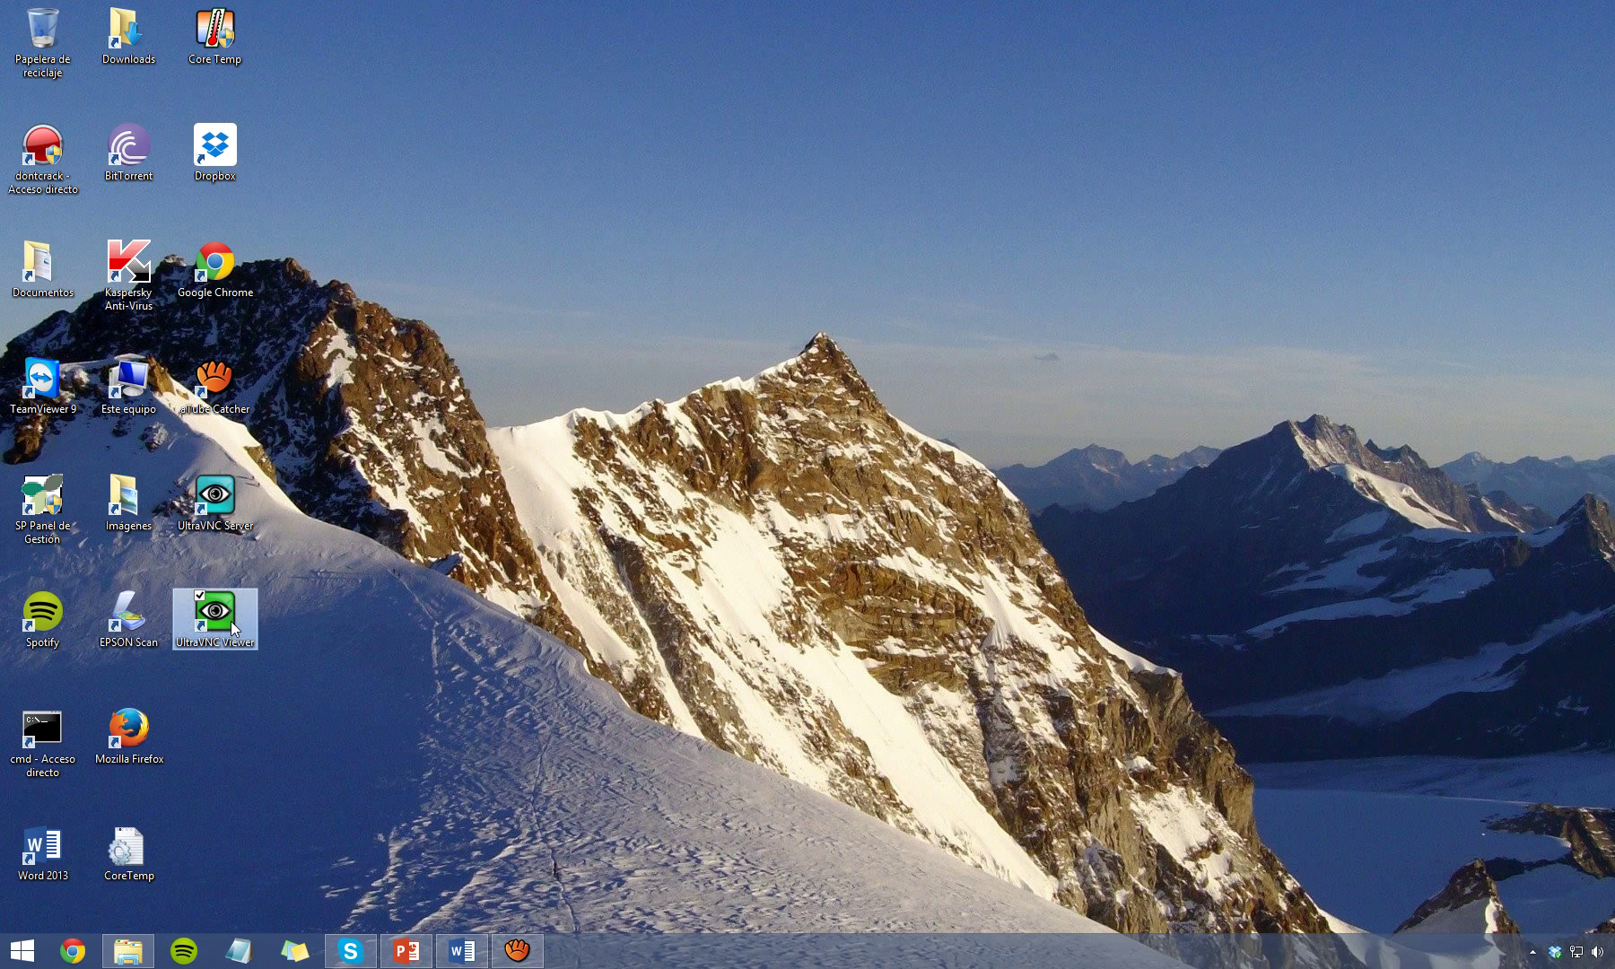
{"action": "double_click", "coordinate": [230, 621]}
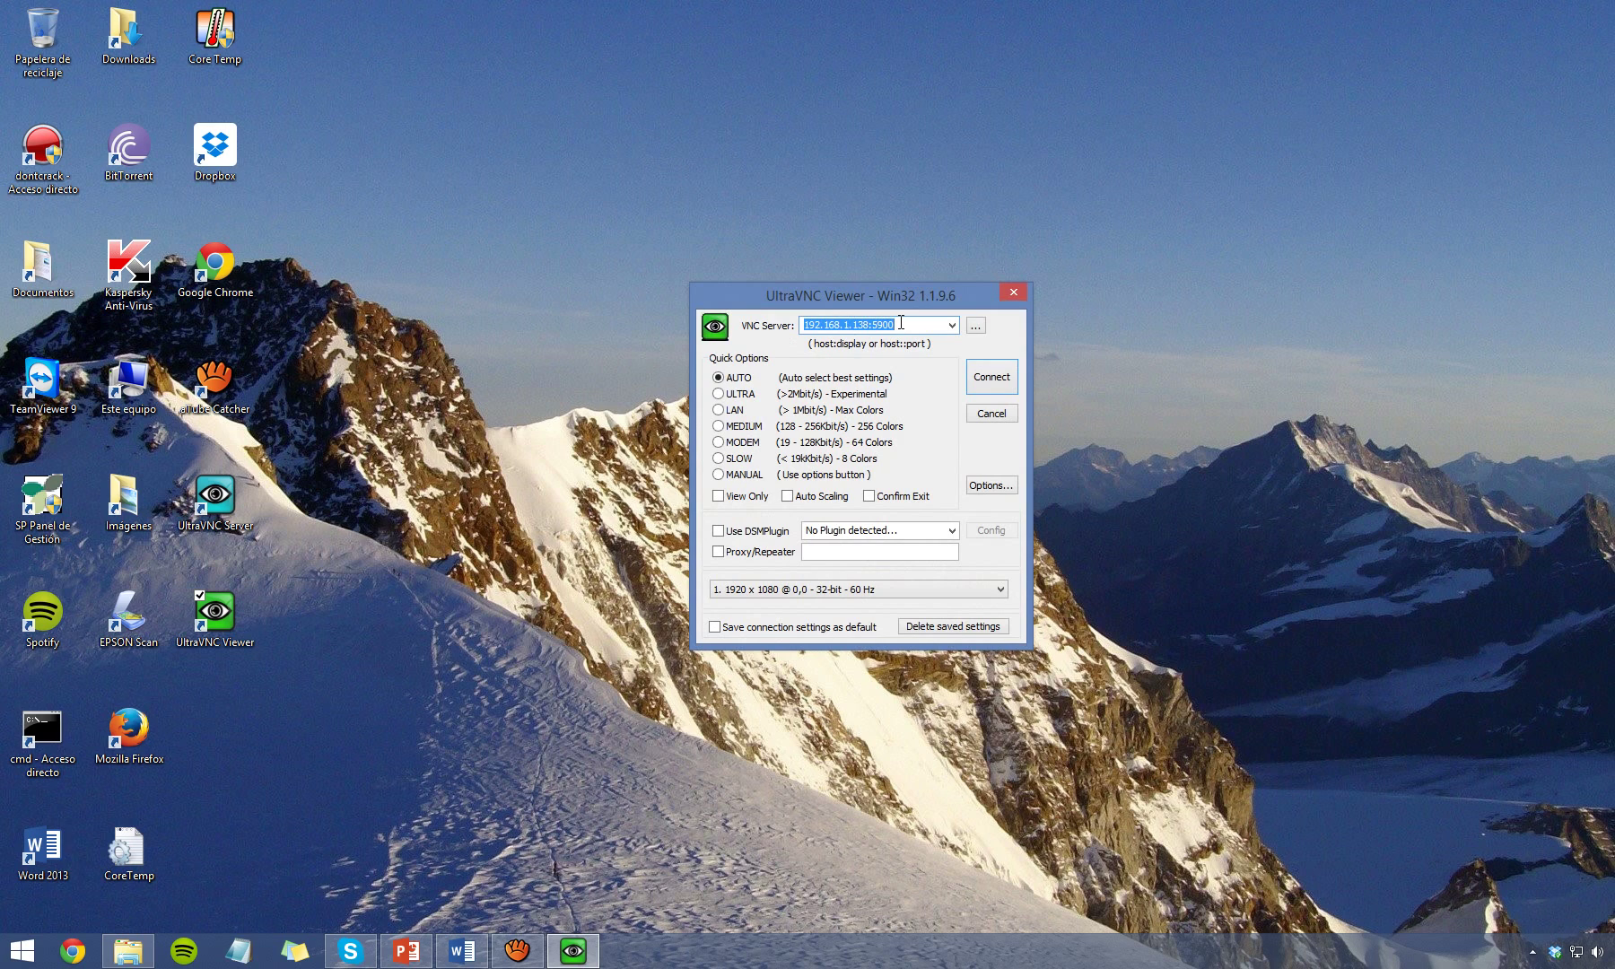
Connect to server 192.168.1.138:5900, keeping display 1.
{"action": "key", "text": "BackSpace"}
{"action": "type", "text": "5900"}
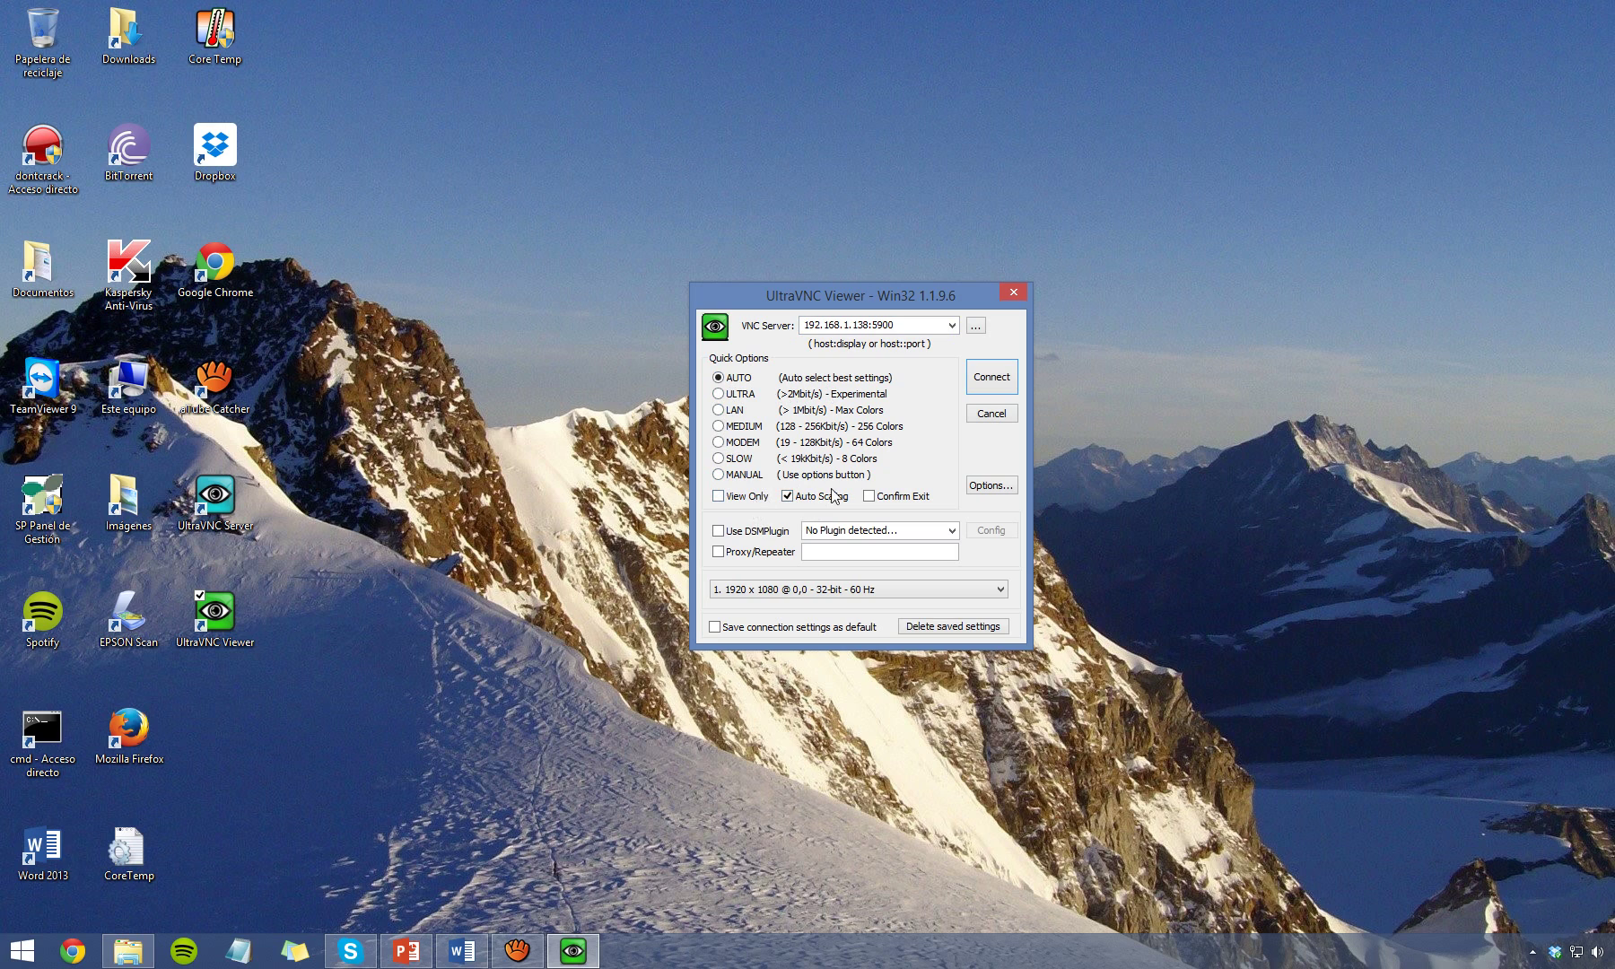
{"action": "left_click", "coordinate": [788, 589]}
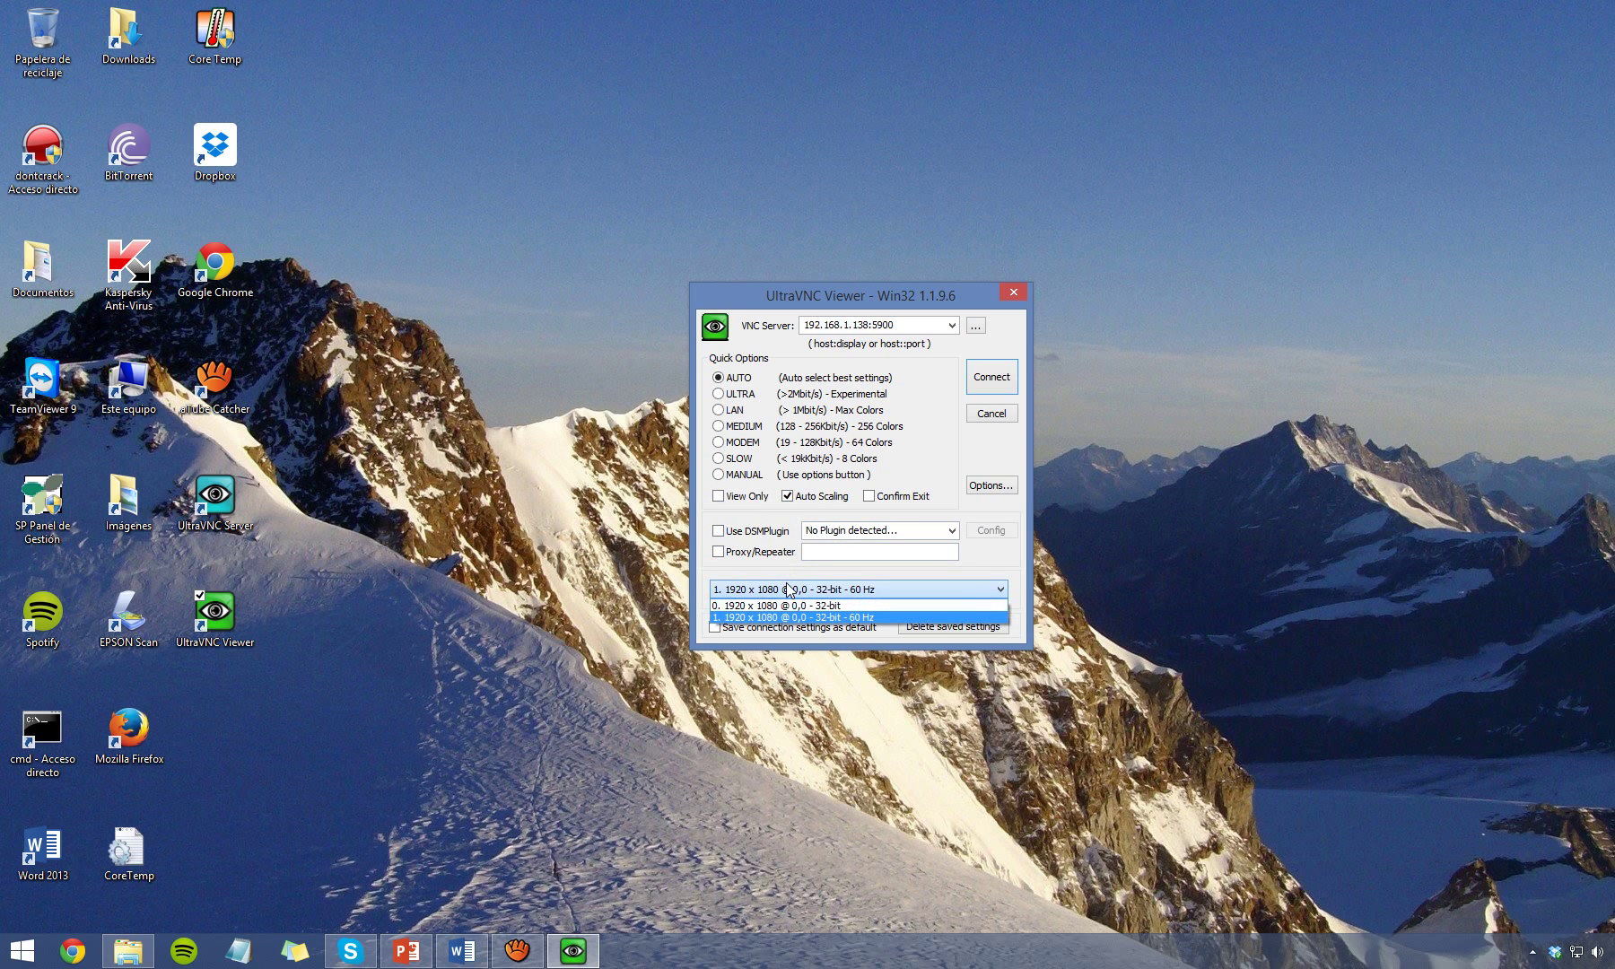
{"action": "left_click", "coordinate": [788, 588]}
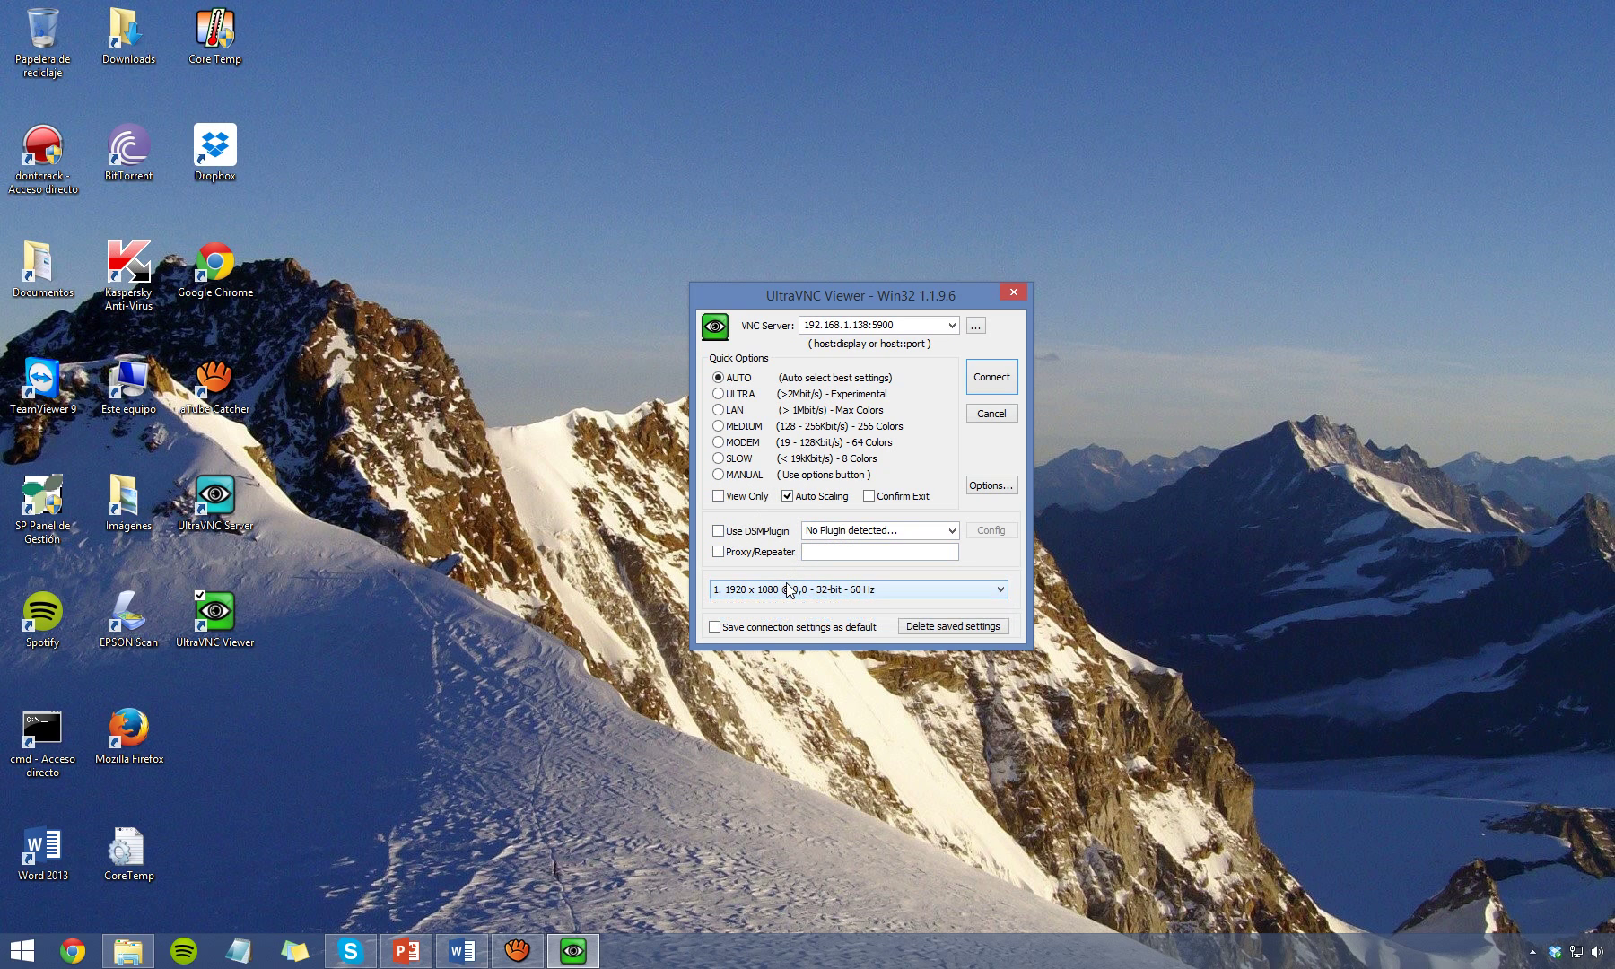
{"action": "left_click", "coordinate": [993, 380]}
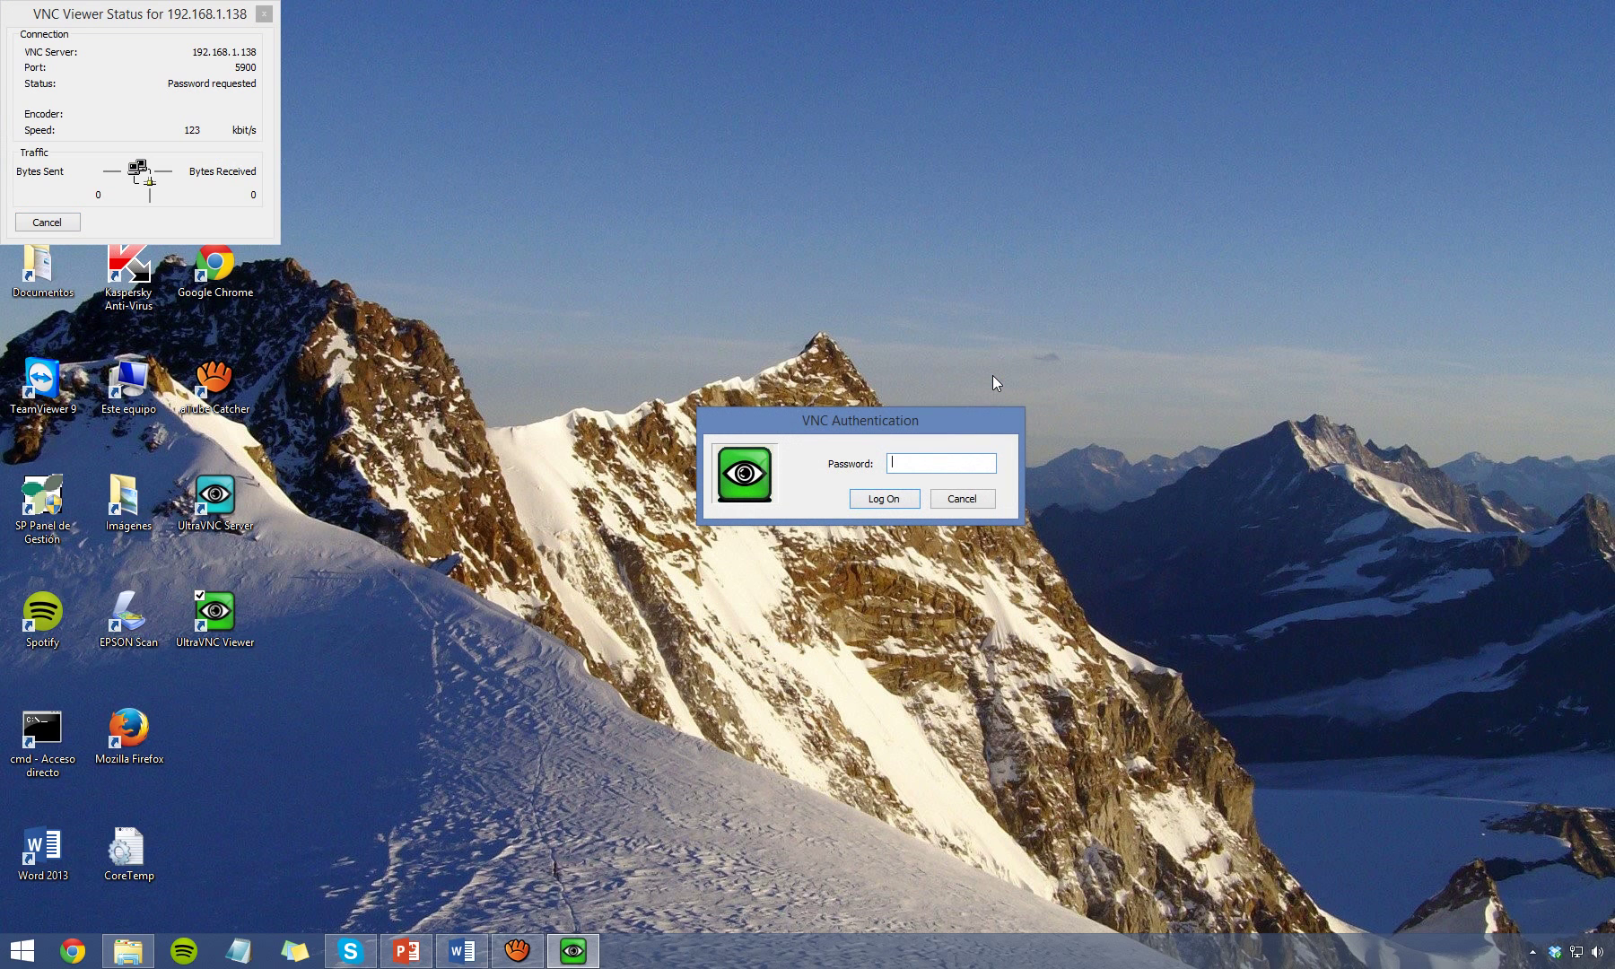
Enter the VNC password and log on to show the kevinsitu-pc desktop.
{"action": "type", "text": "****"}
{"action": "left_click", "coordinate": [917, 493]}
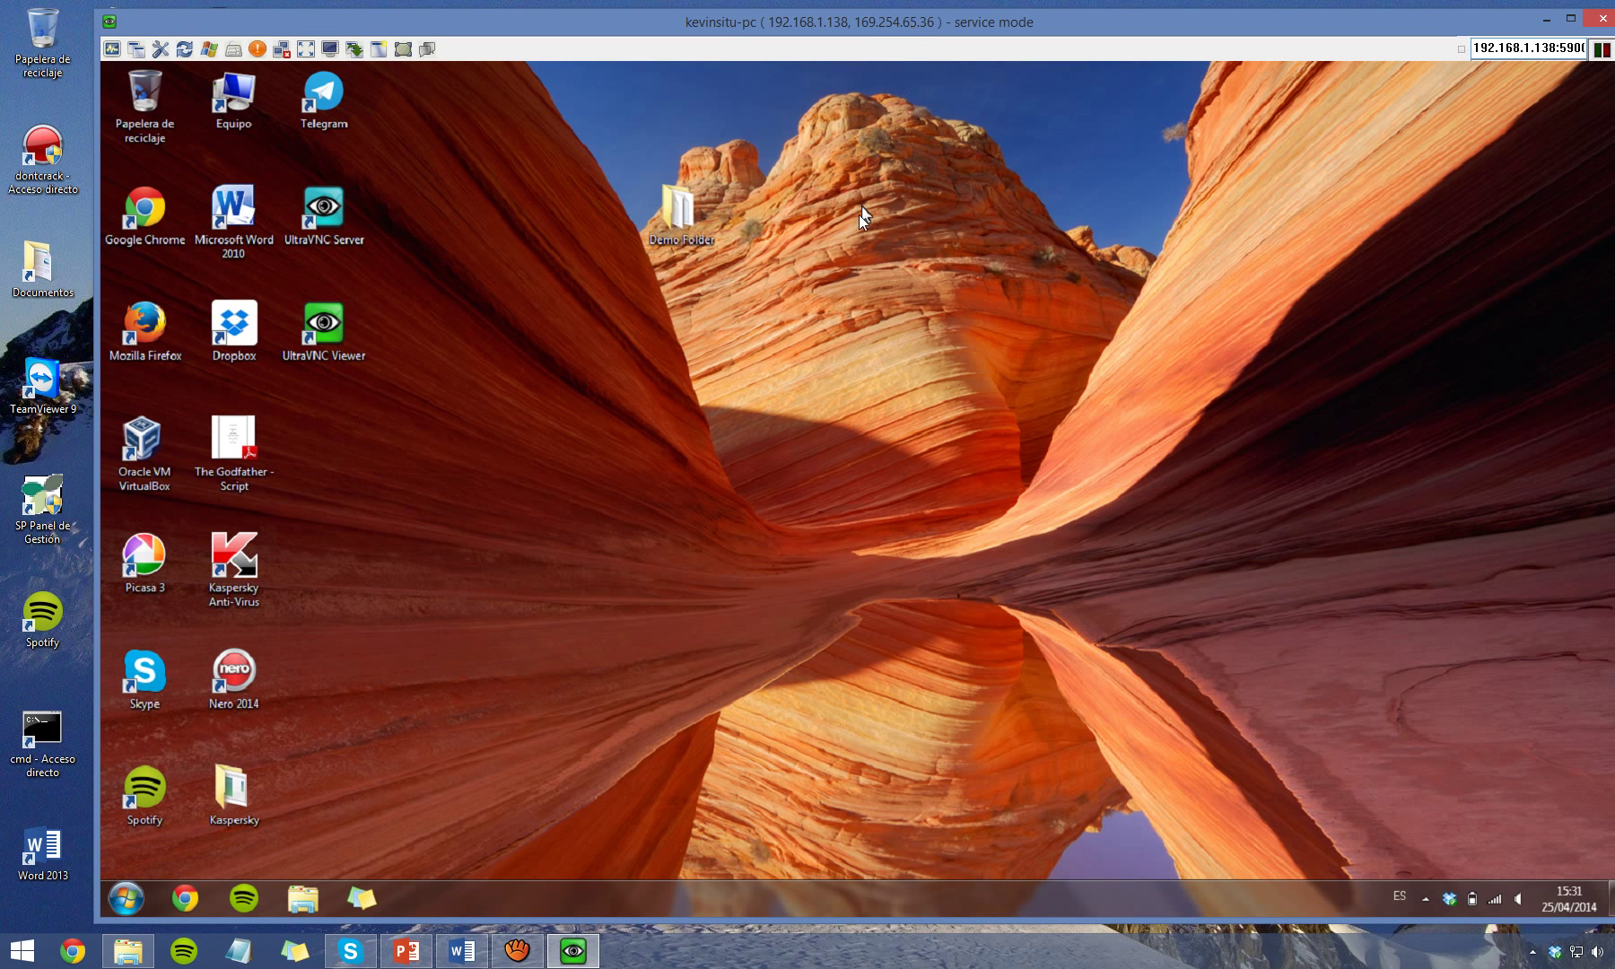
{"action": "left_click_drag", "start_coordinate": [773, 22], "coordinate": [755, 20]}
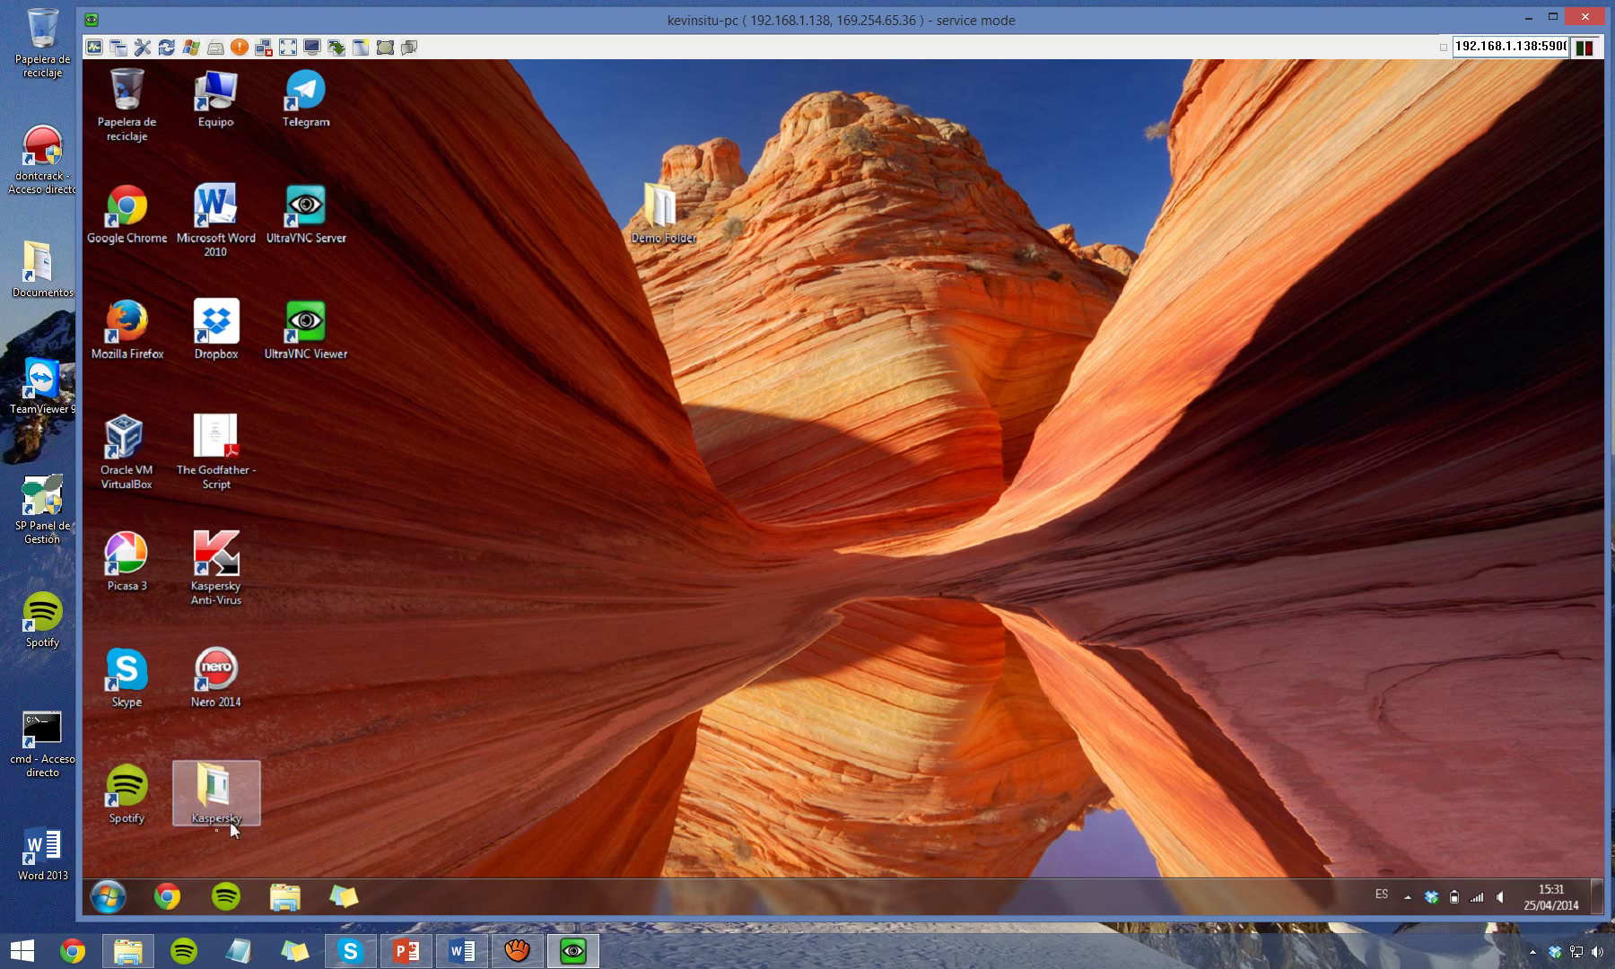
{"action": "left_click", "coordinate": [170, 894]}
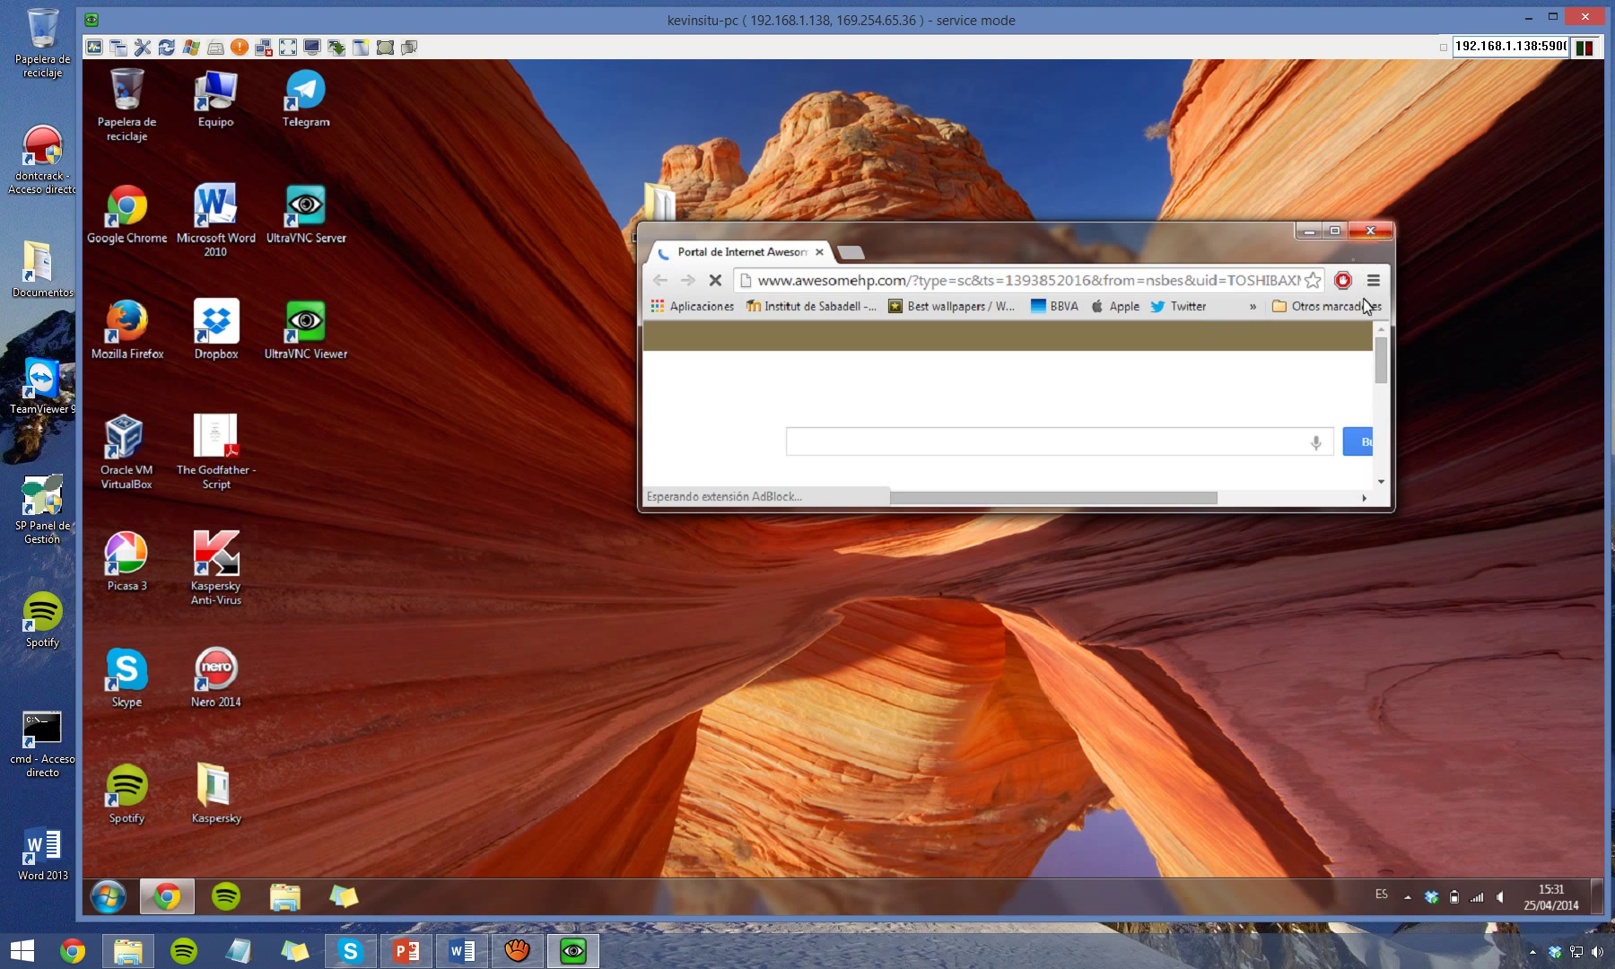
{"action": "left_click", "coordinate": [1335, 231]}
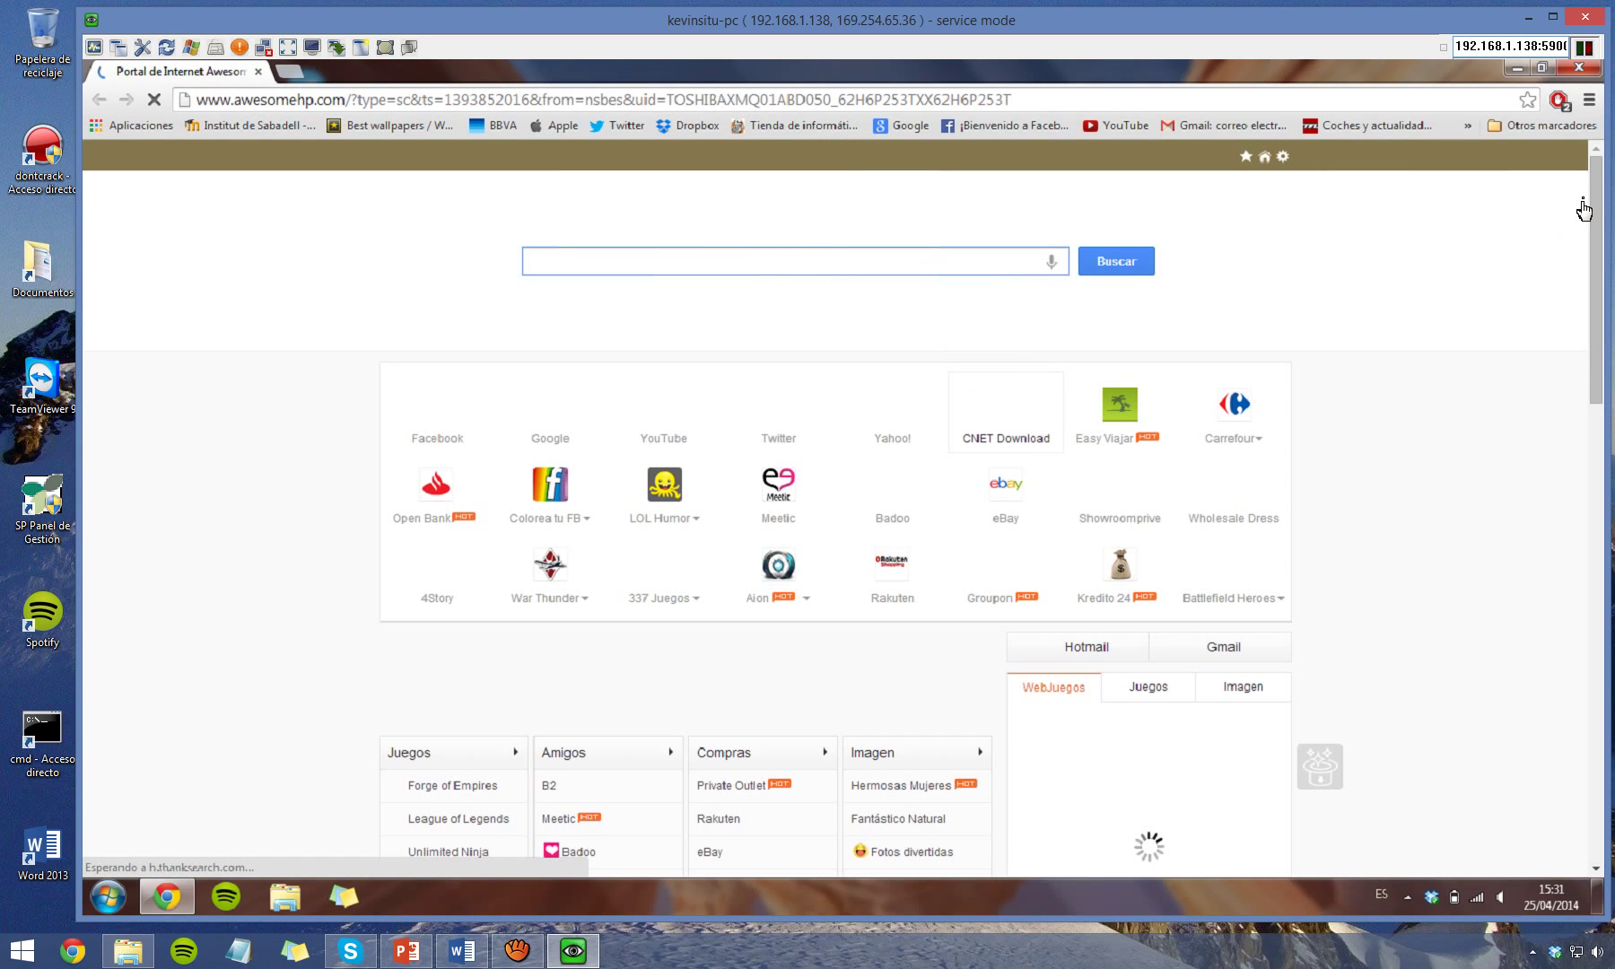
{"action": "left_click", "coordinate": [1578, 76]}
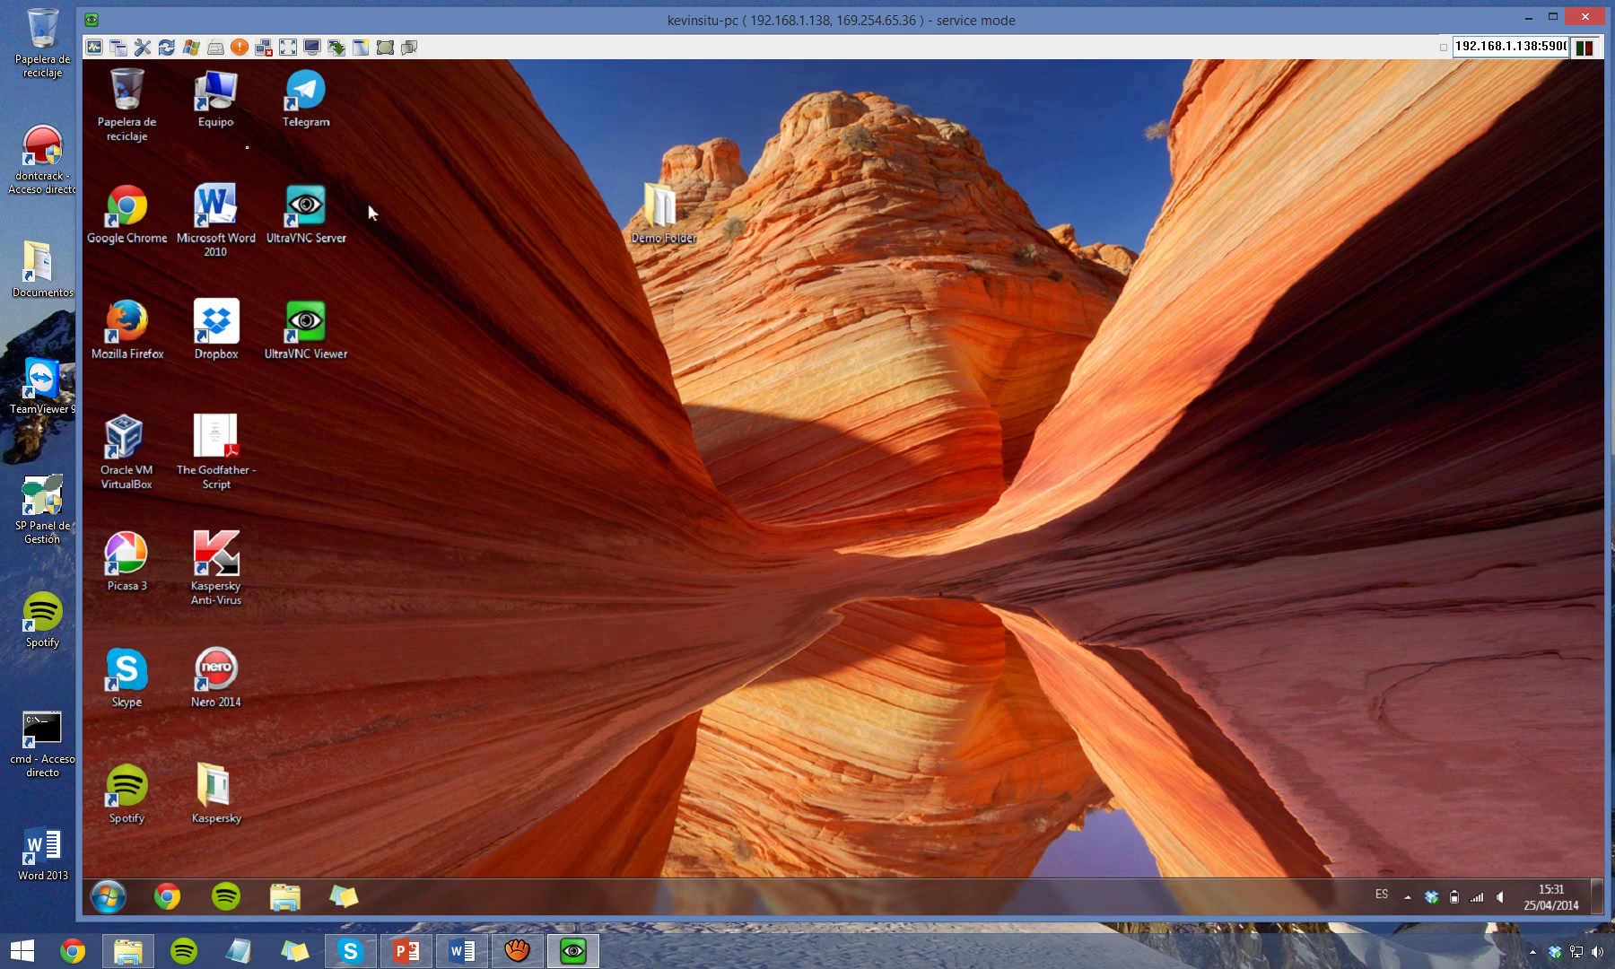
On the remote PC, browse from Equipo to Dropbox > SMX > 2n SMX.
{"action": "double_click", "coordinate": [200, 103]}
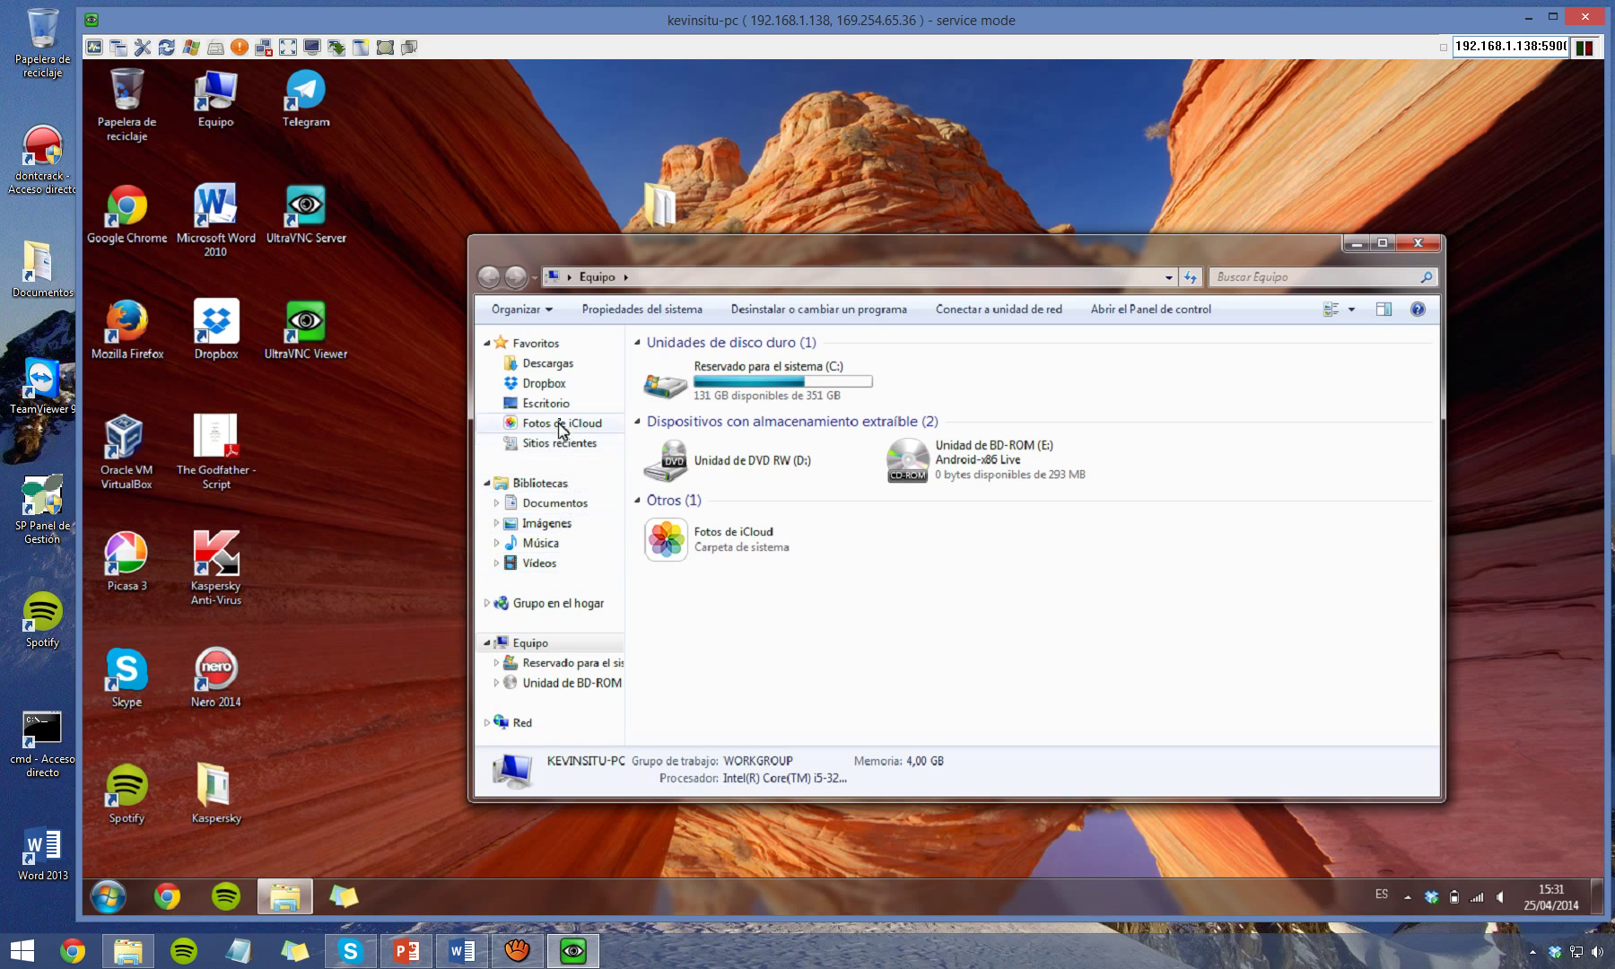
{"action": "left_click", "coordinate": [557, 386]}
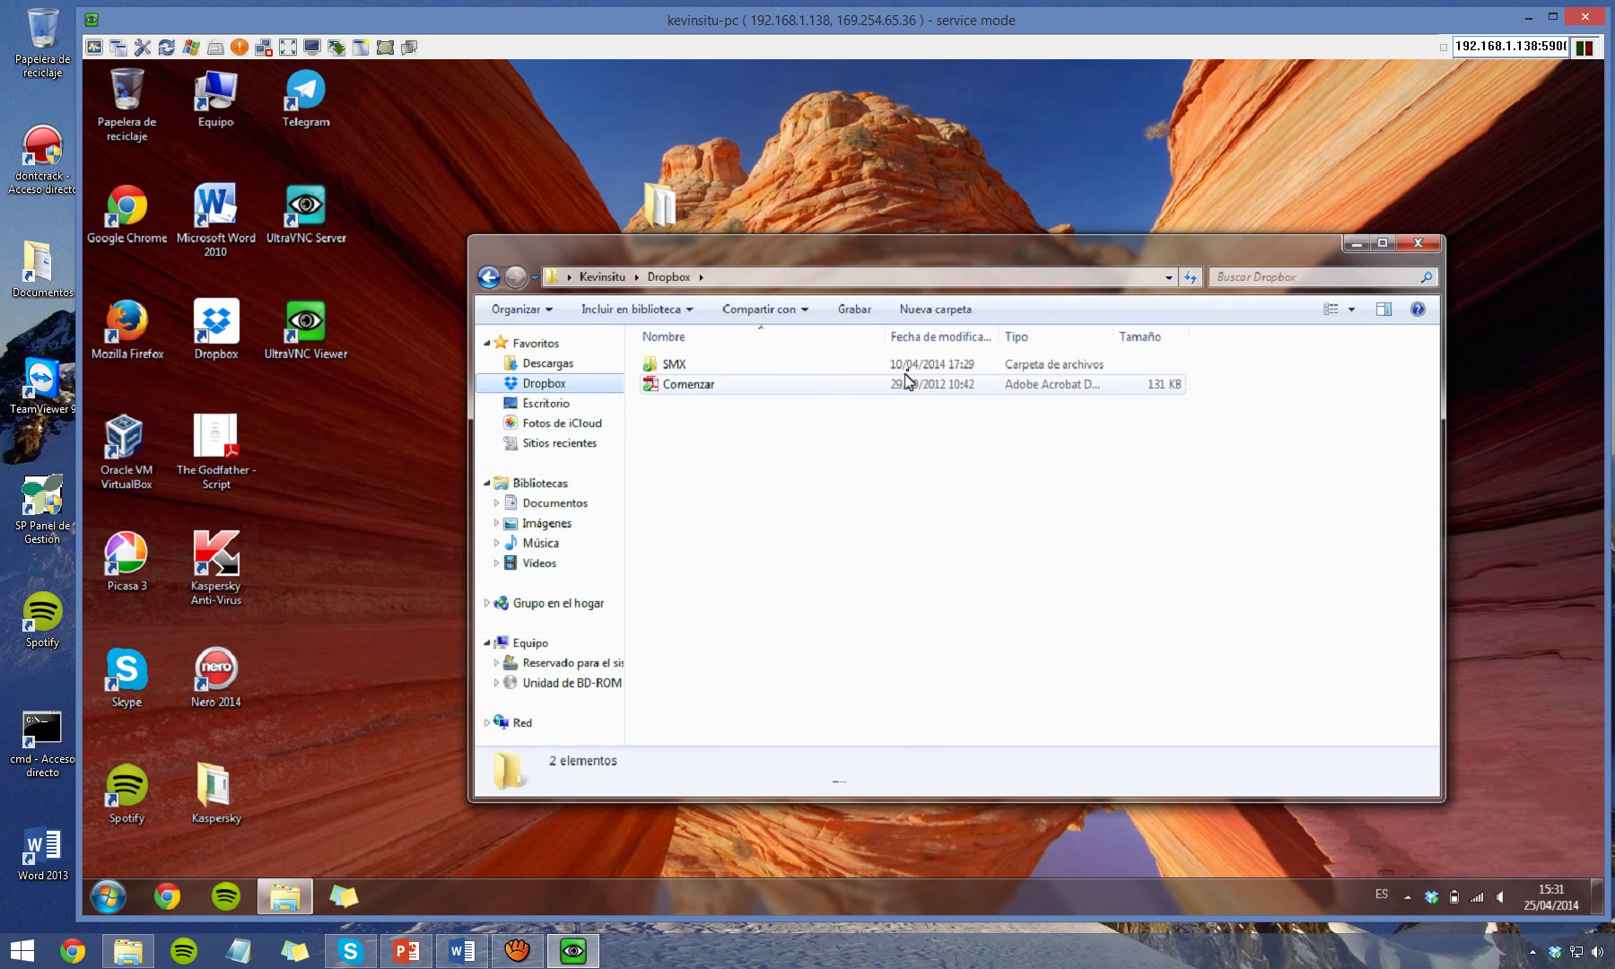
{"action": "left_click", "coordinate": [907, 368]}
{"action": "double_click", "coordinate": [907, 368]}
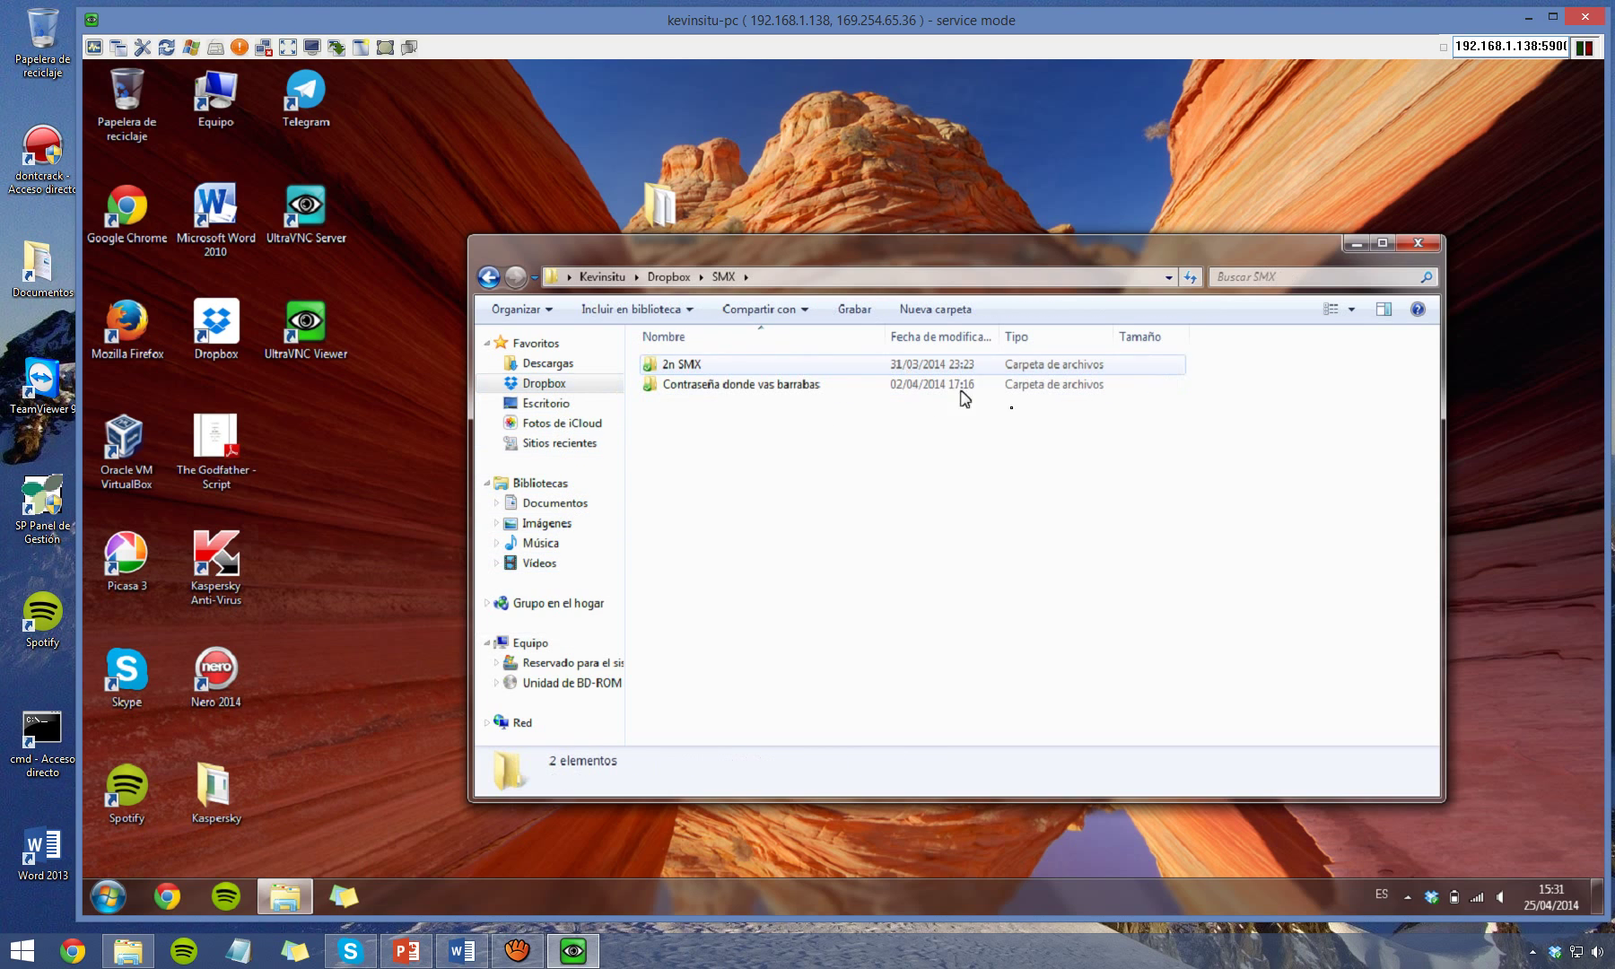
{"action": "left_click", "coordinate": [1039, 366]}
{"action": "double_click", "coordinate": [1038, 366]}
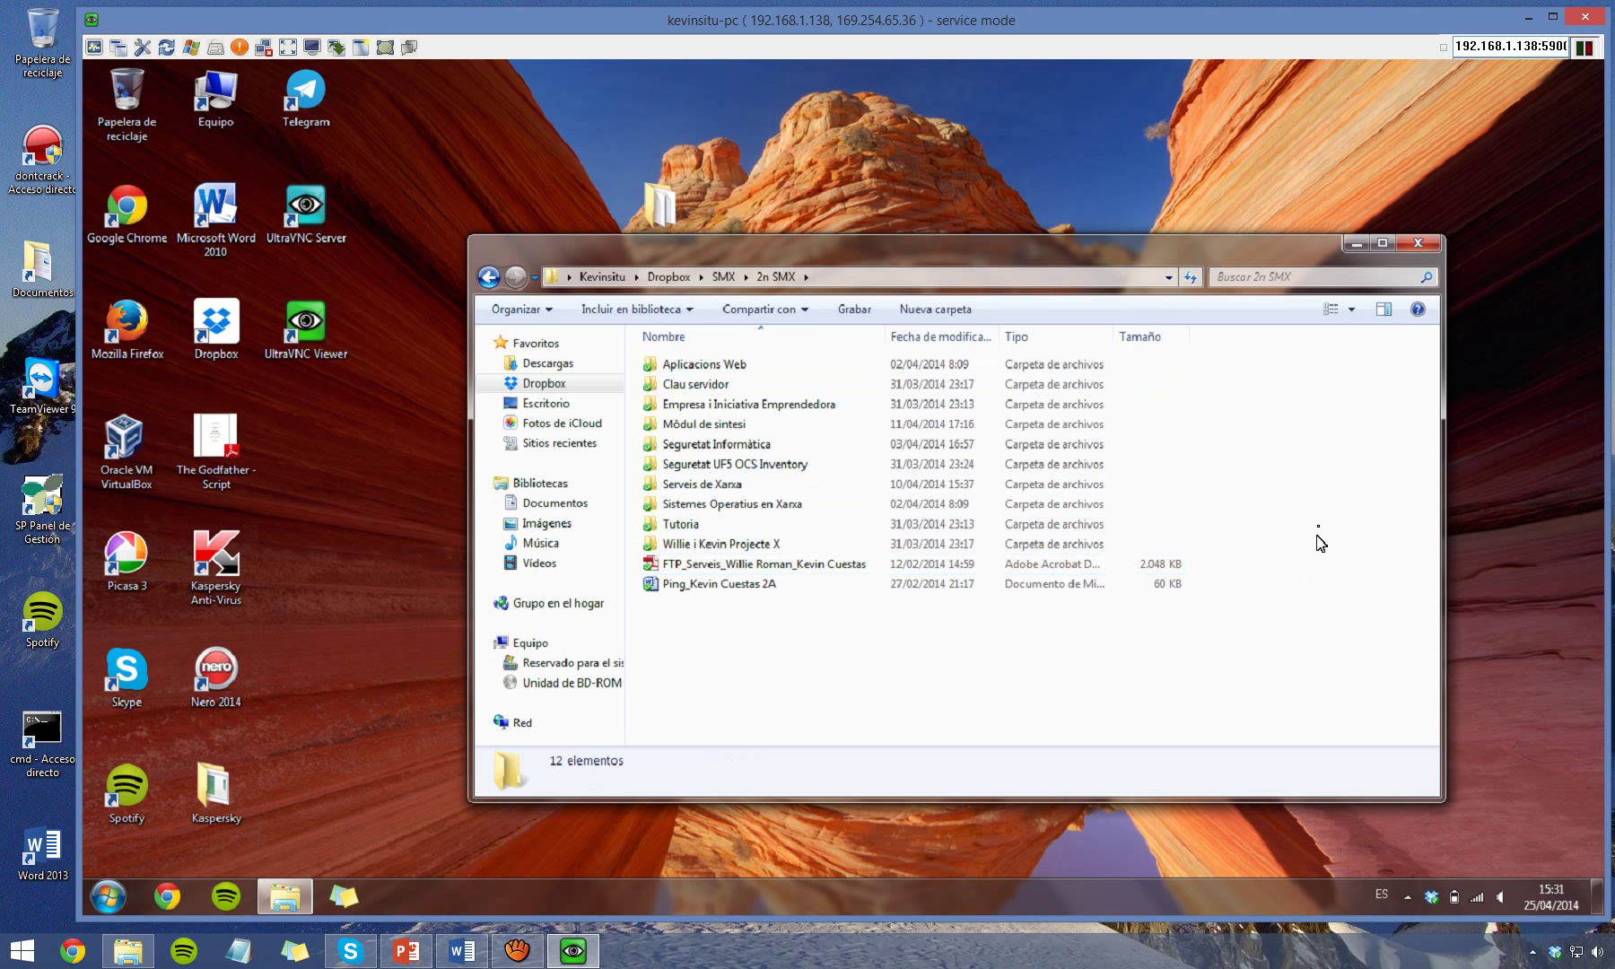
Close the Explorer window and open Demo Folder on the remote desktop.
{"action": "left_click", "coordinate": [1418, 242]}
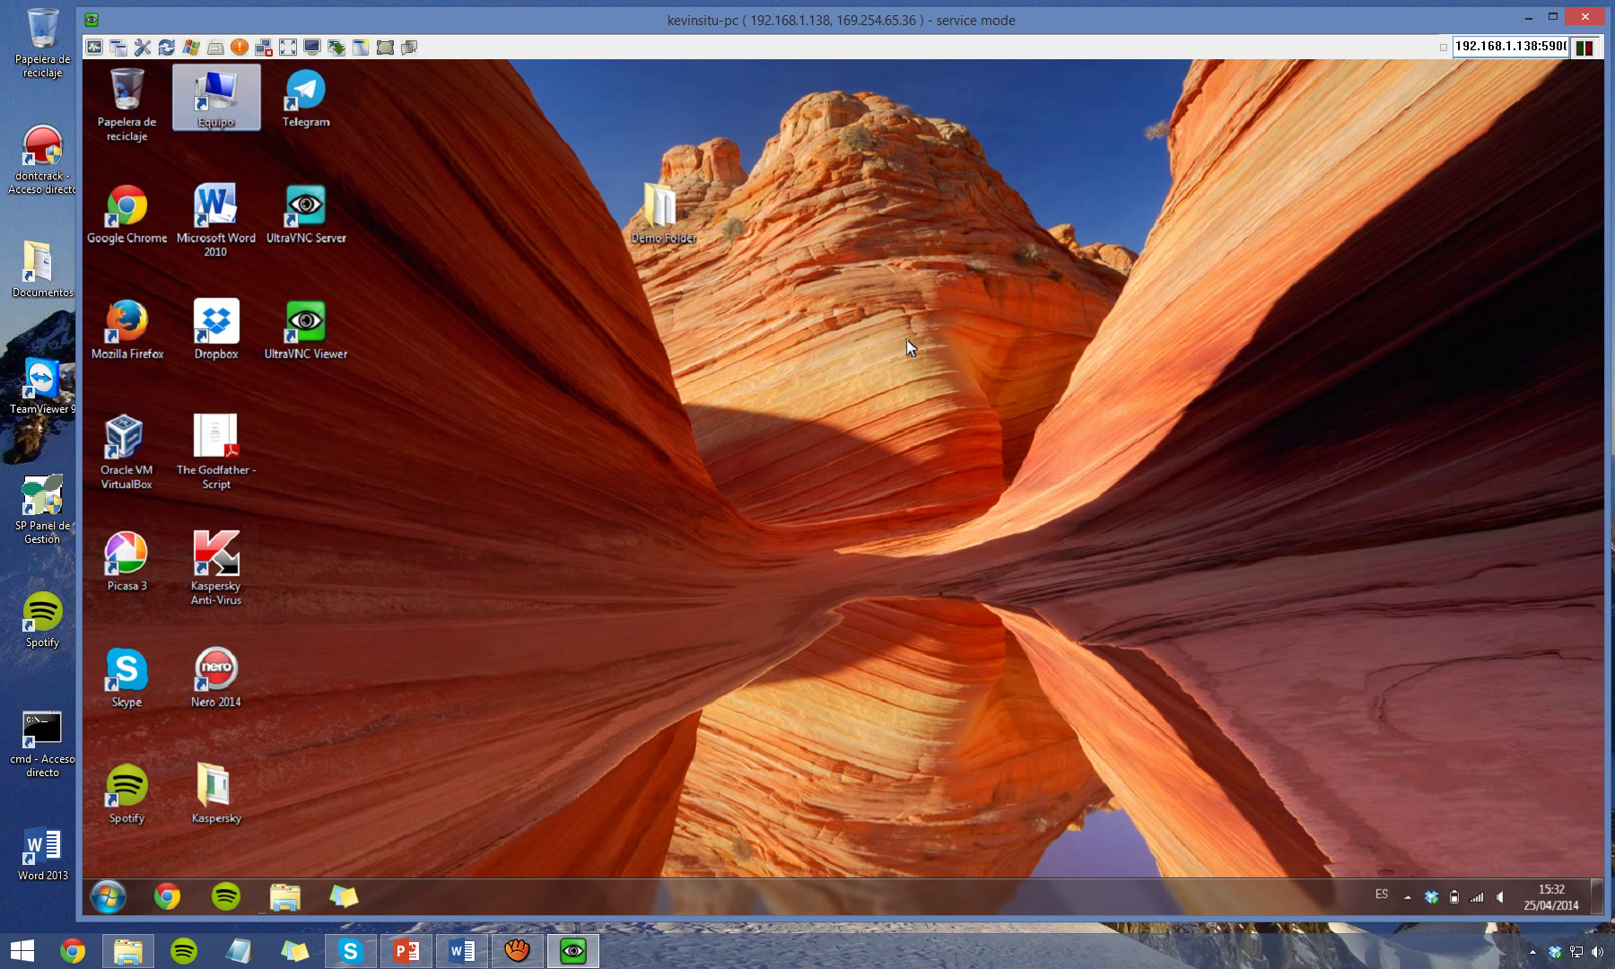
{"action": "left_click", "coordinate": [653, 209]}
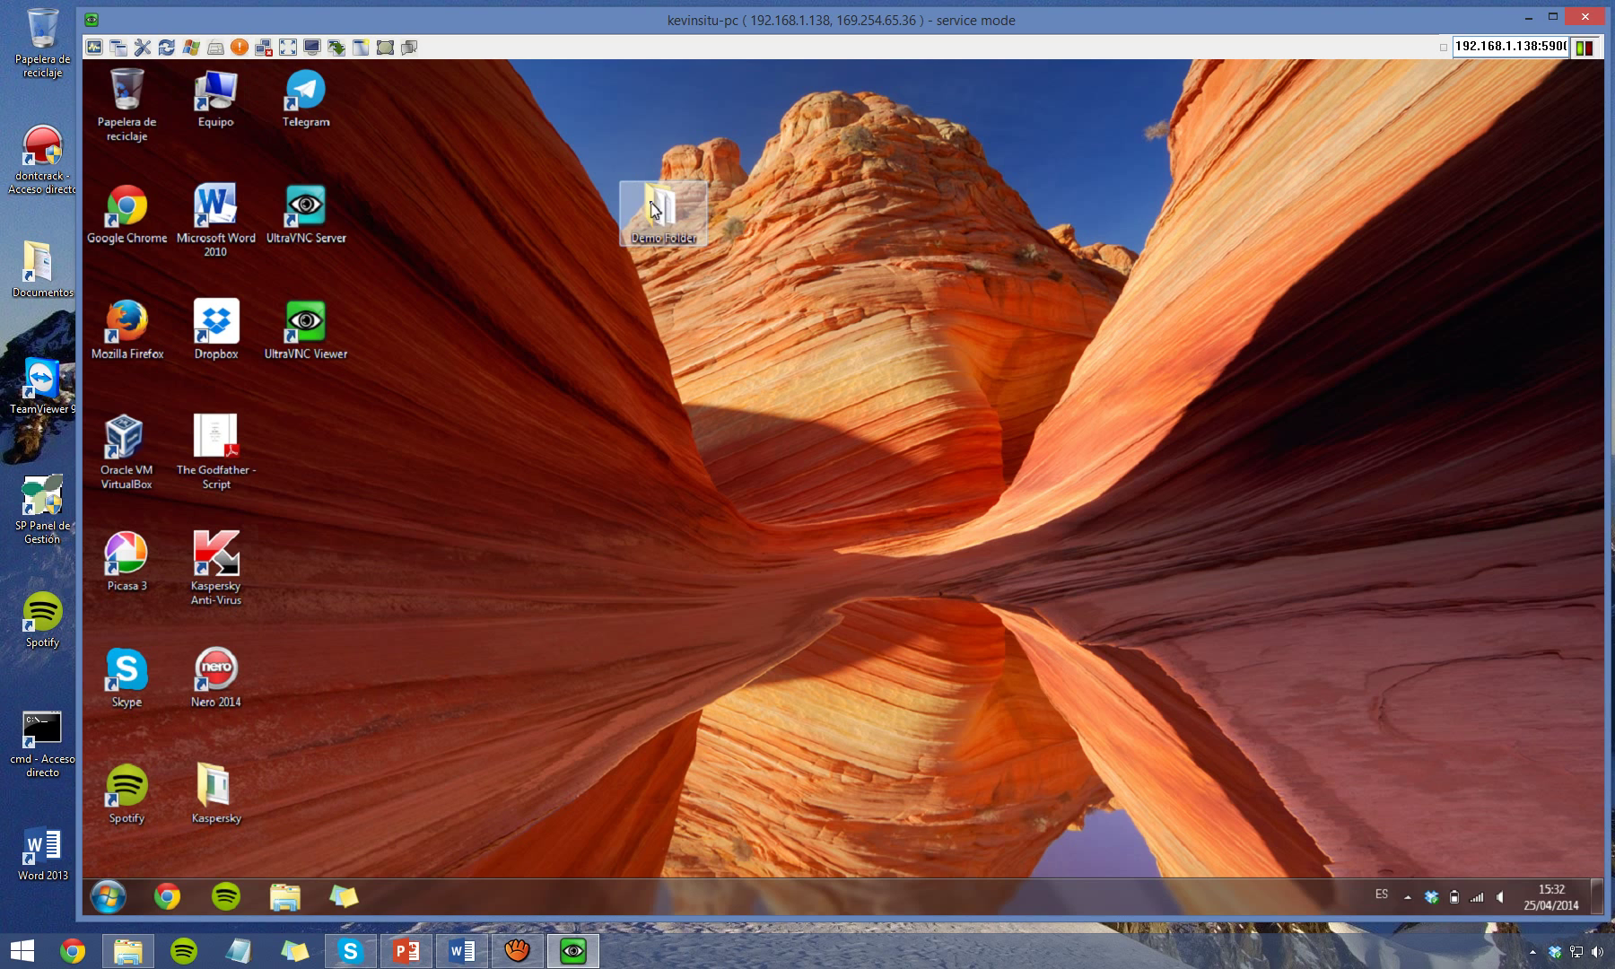
{"action": "double_click", "coordinate": [652, 209]}
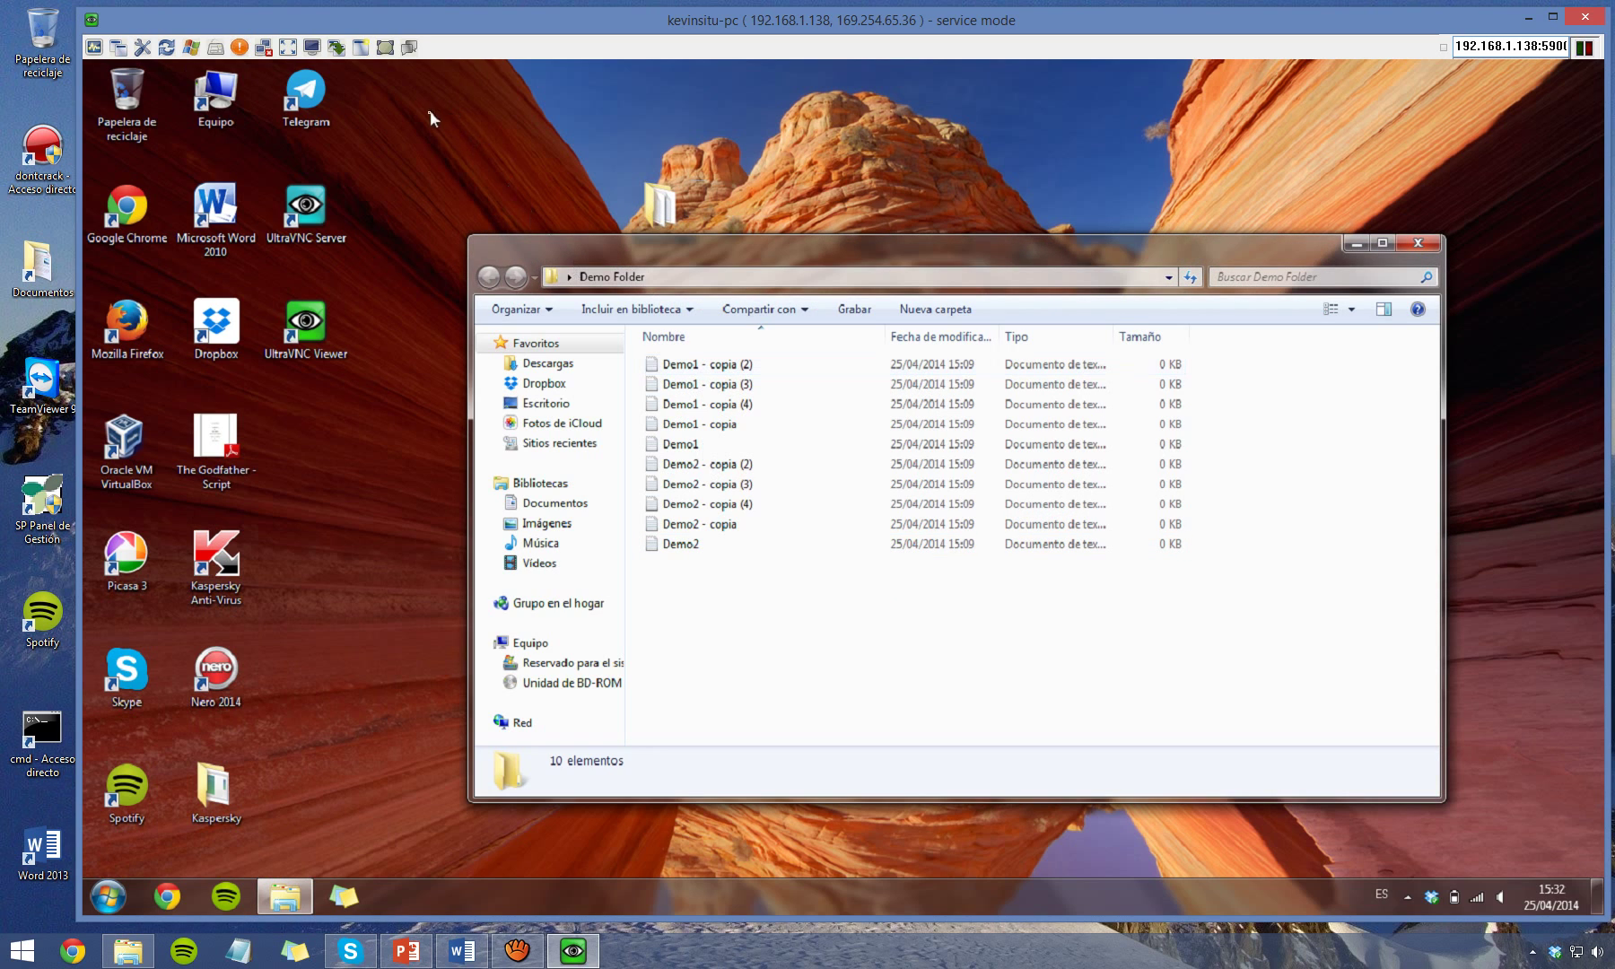
Show remote Desktop > Demo Folder files beside the local Desktop folder in File Transfer.
{"action": "left_click", "coordinate": [343, 51]}
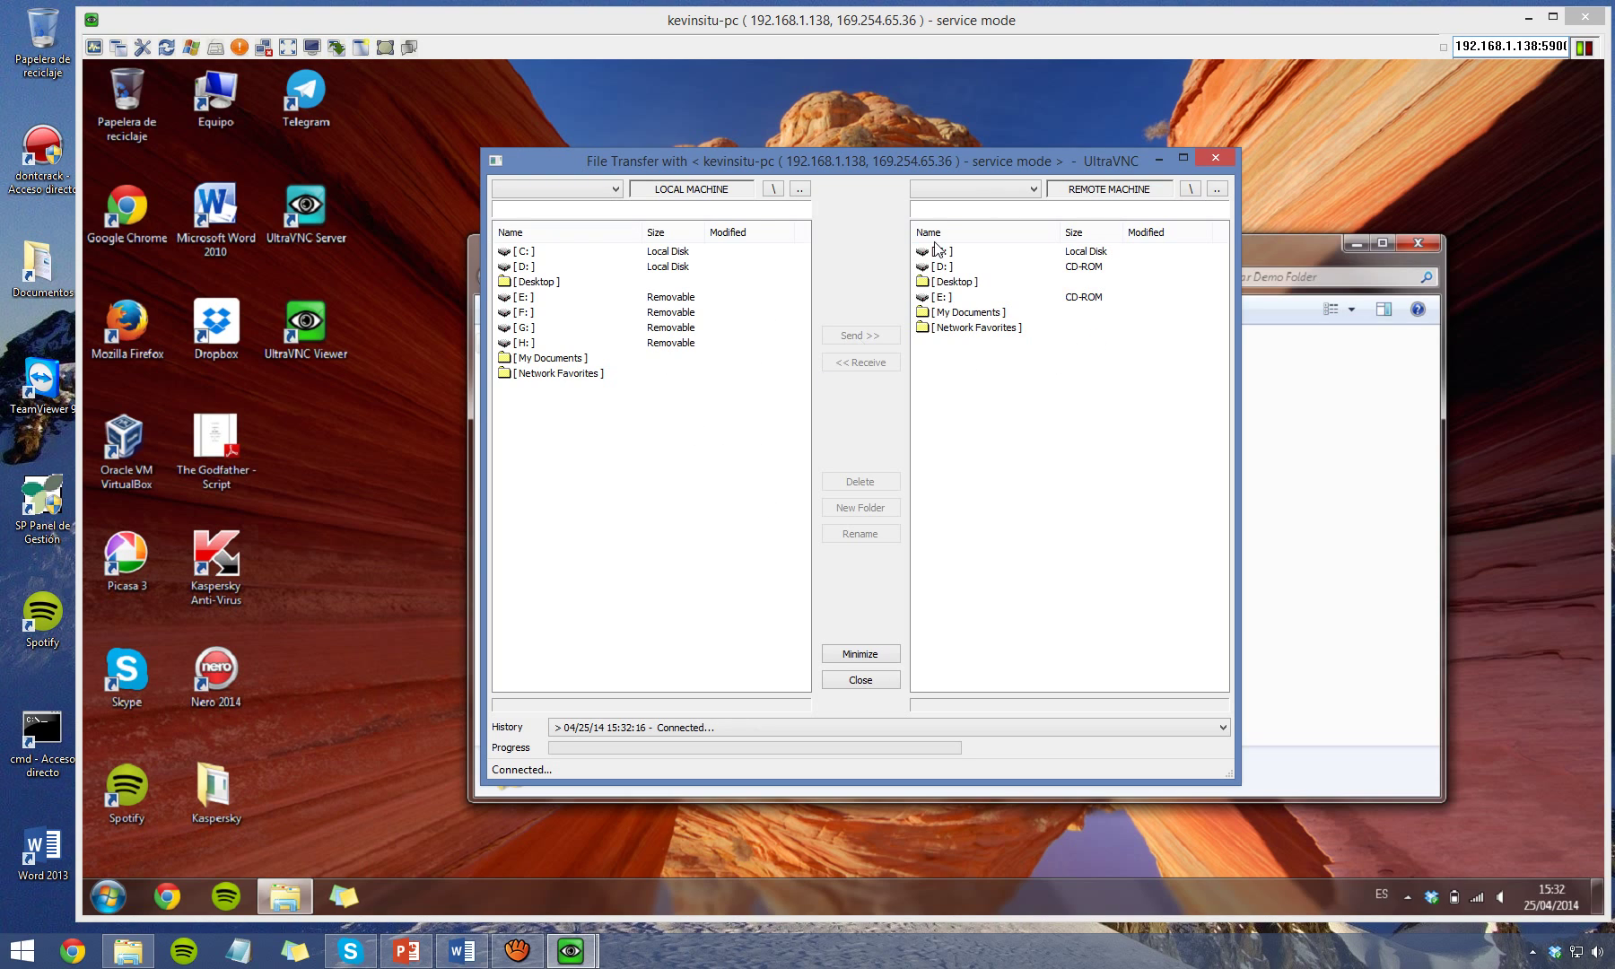
{"action": "double_click", "coordinate": [957, 282]}
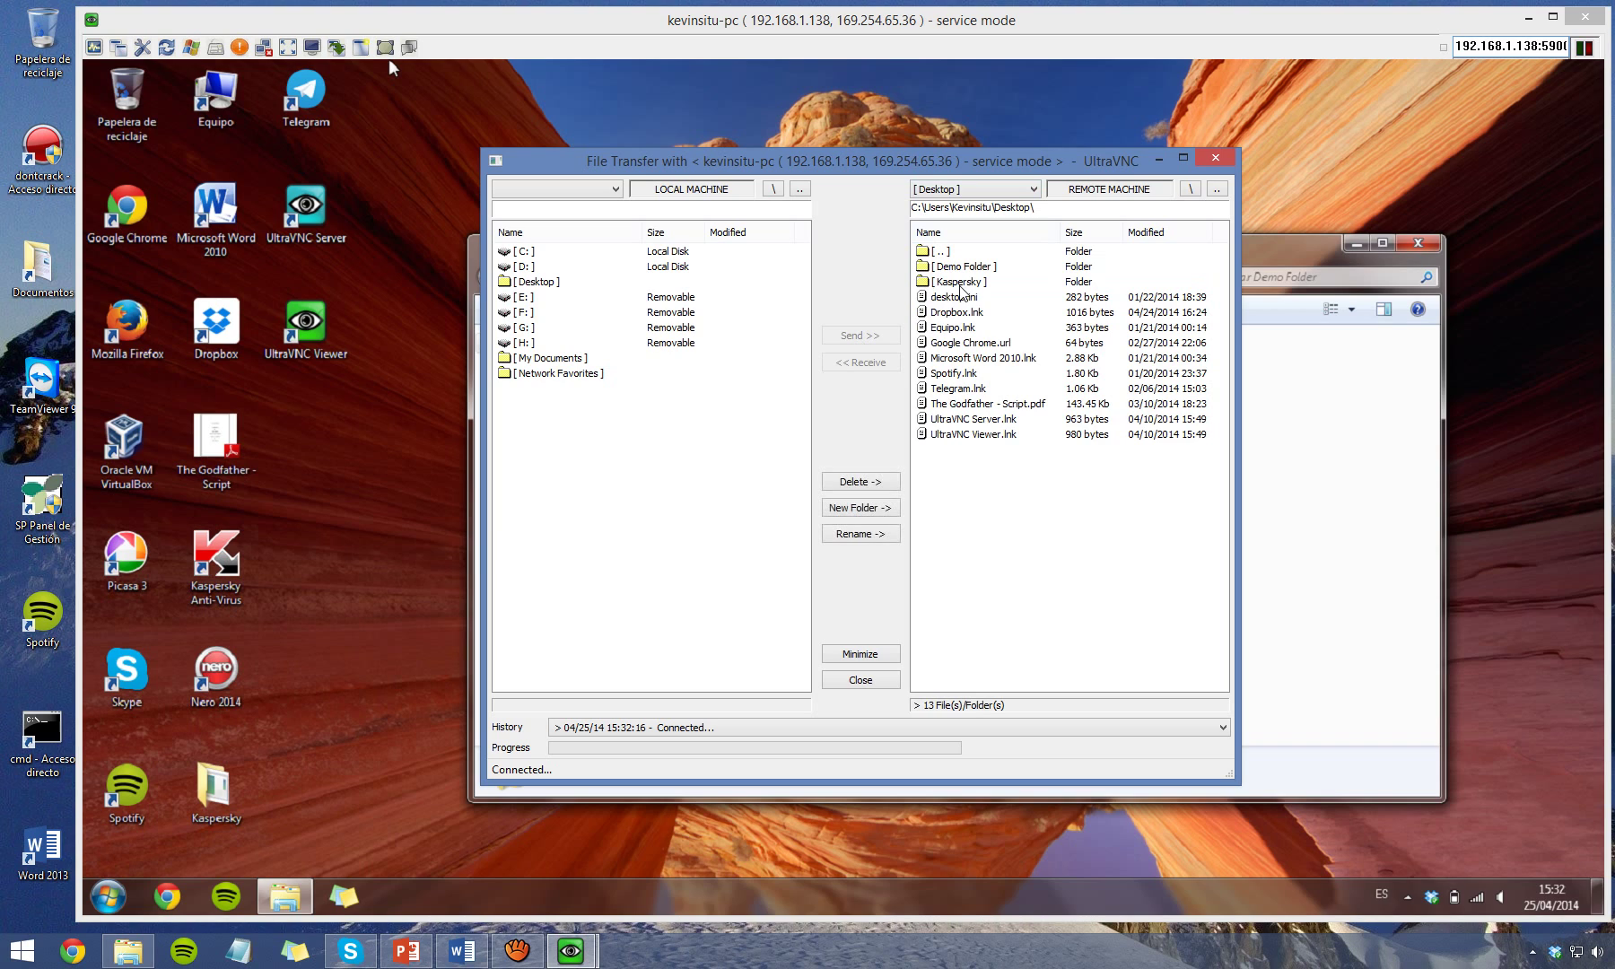
{"action": "left_click", "coordinate": [956, 268]}
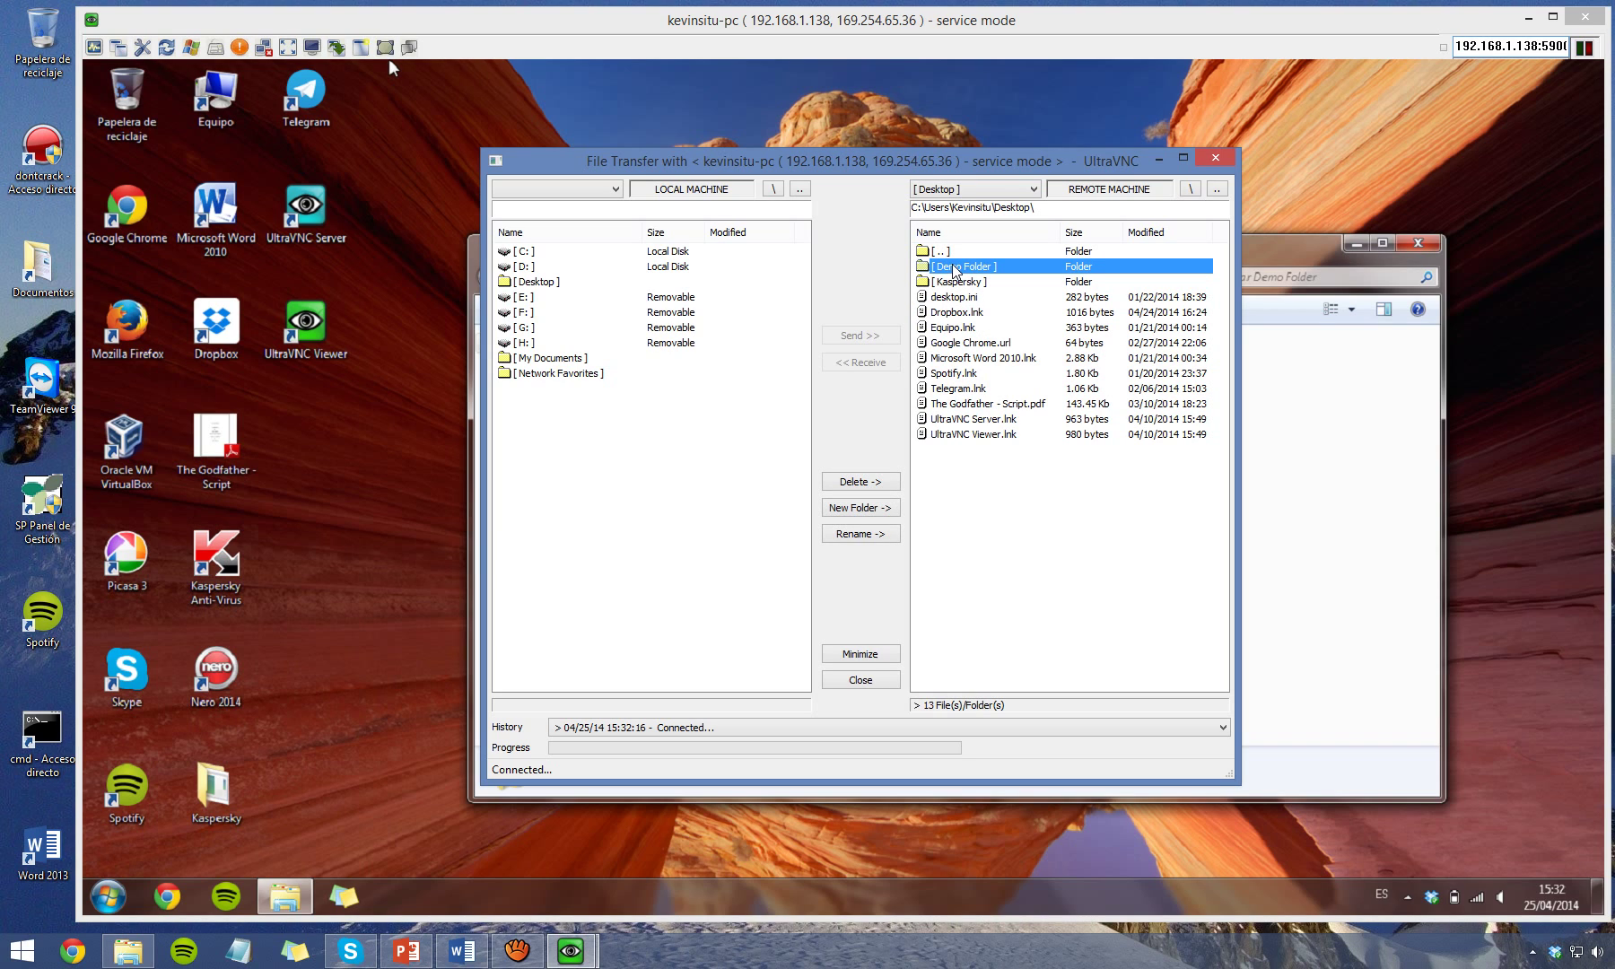
{"action": "double_click", "coordinate": [1020, 265]}
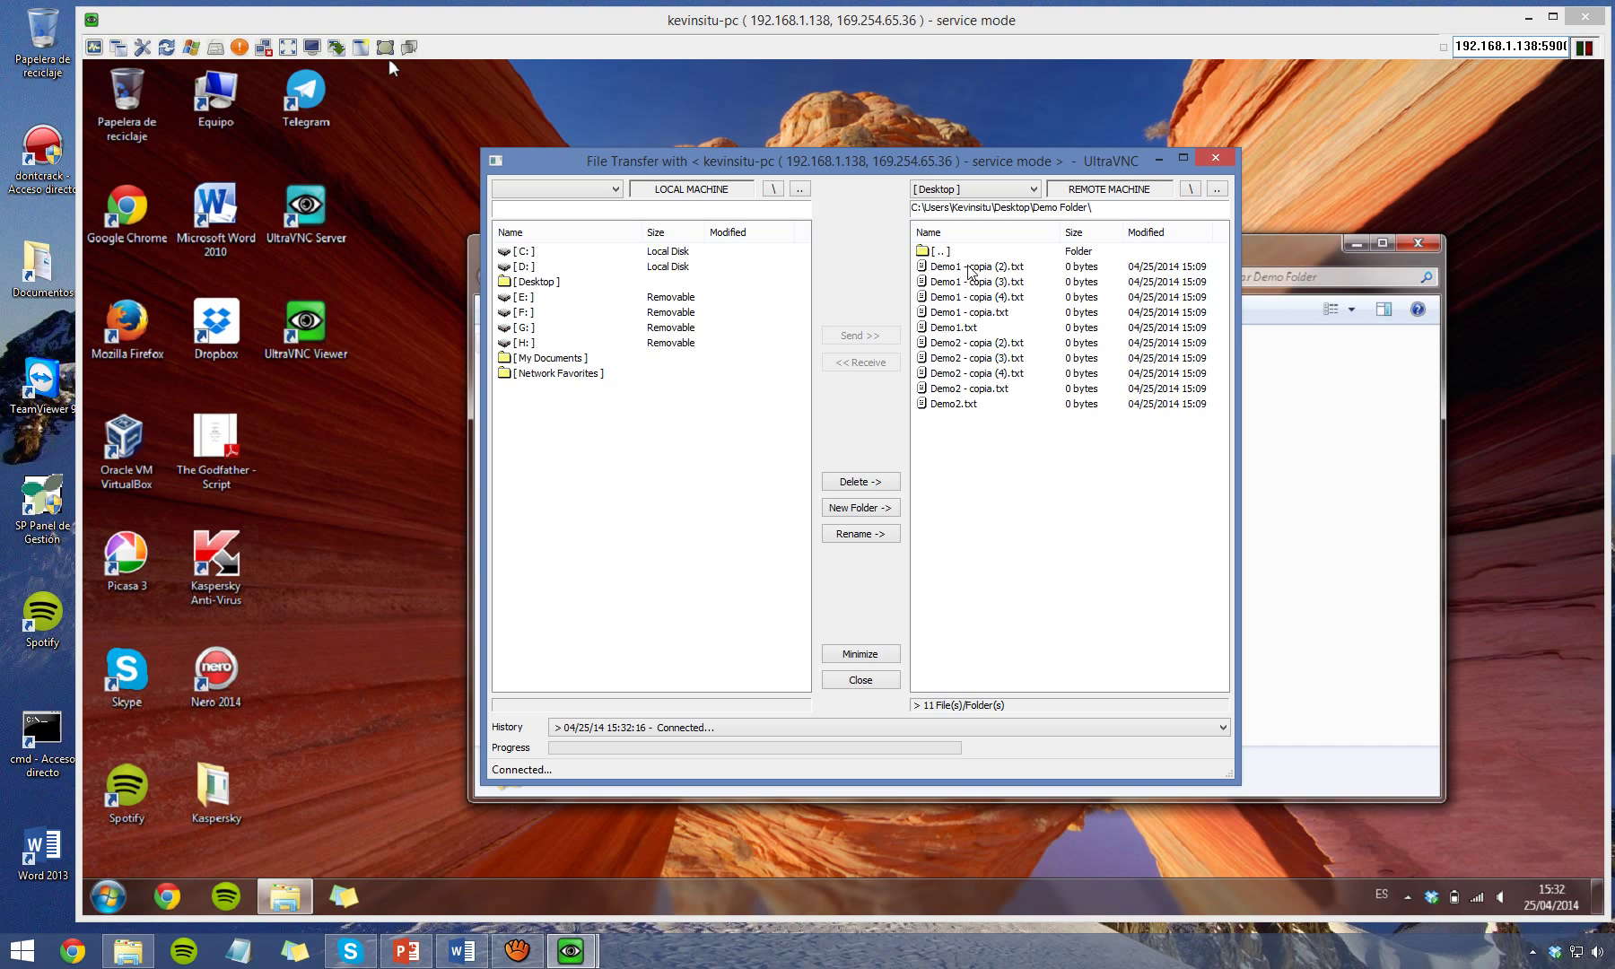
{"action": "left_click", "coordinate": [969, 268]}
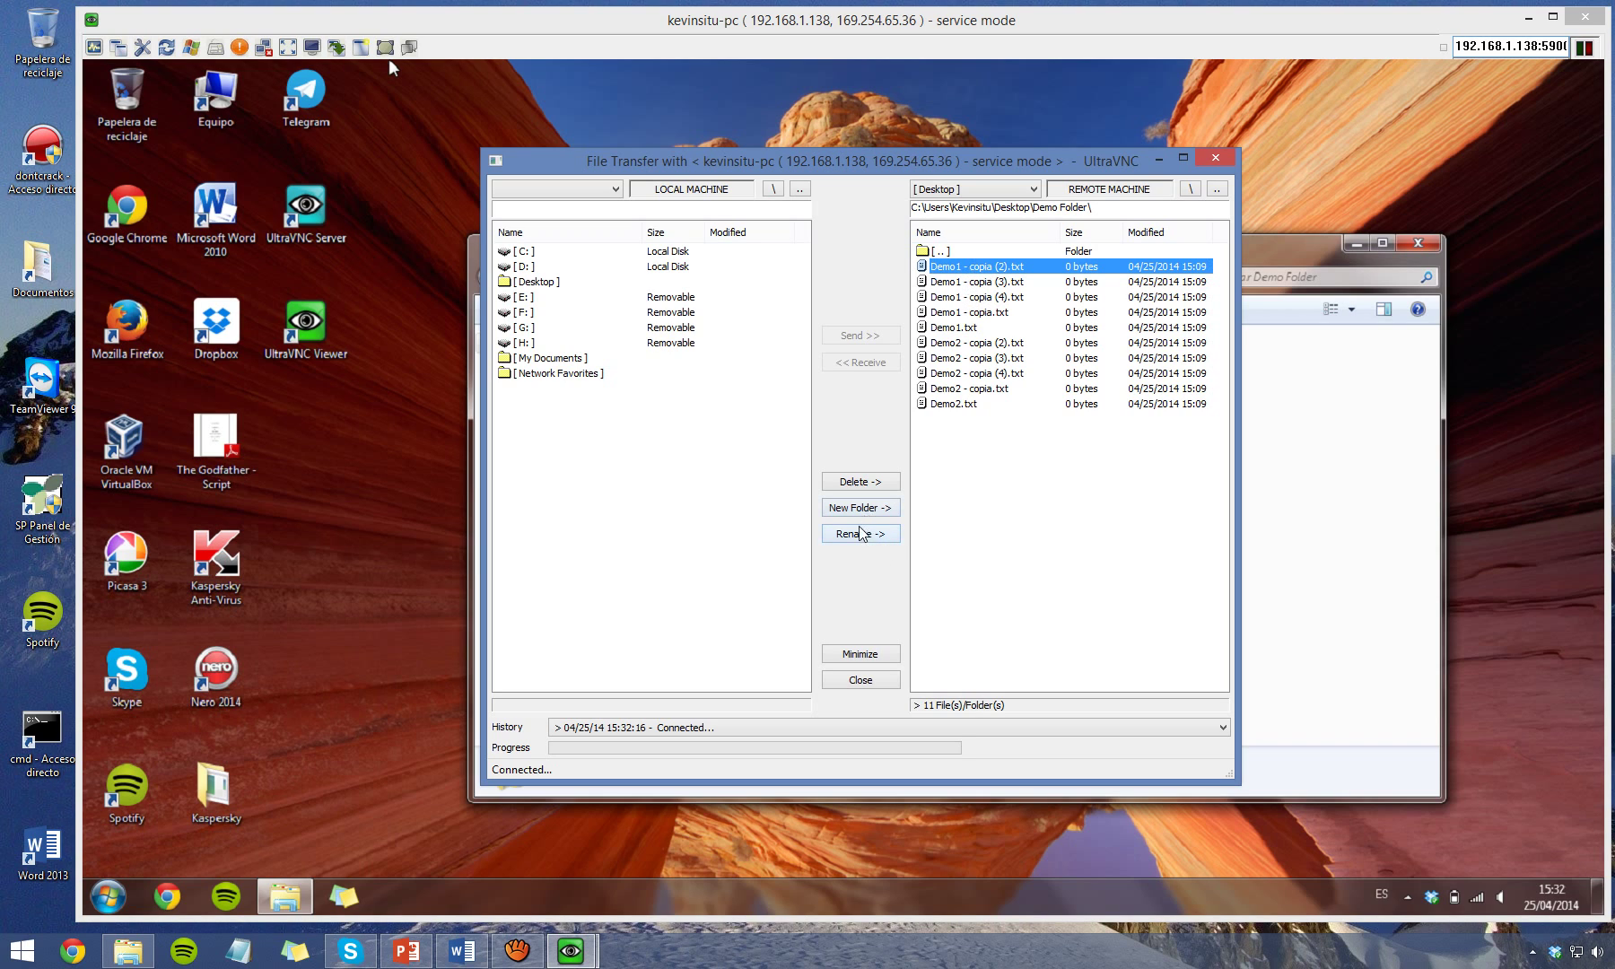
{"action": "left_click", "coordinate": [772, 505]}
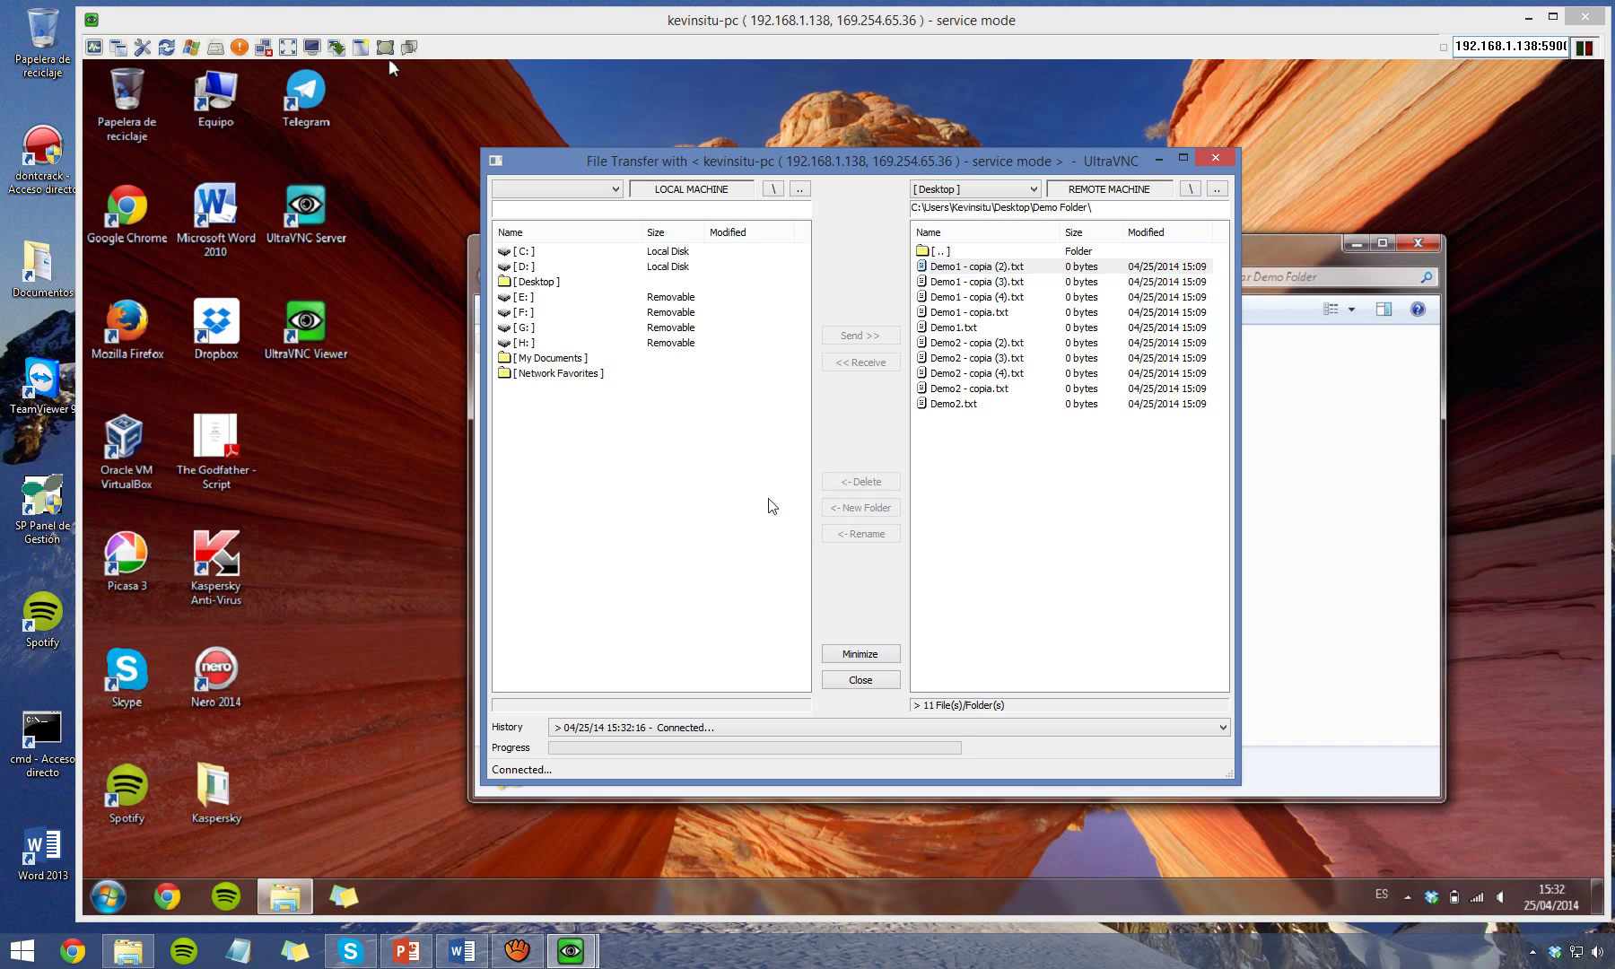
{"action": "double_click", "coordinate": [592, 283]}
Create local folder 'My computer' and copy Demo1 - copia (2).txt into it.
{"action": "left_click", "coordinate": [880, 508]}
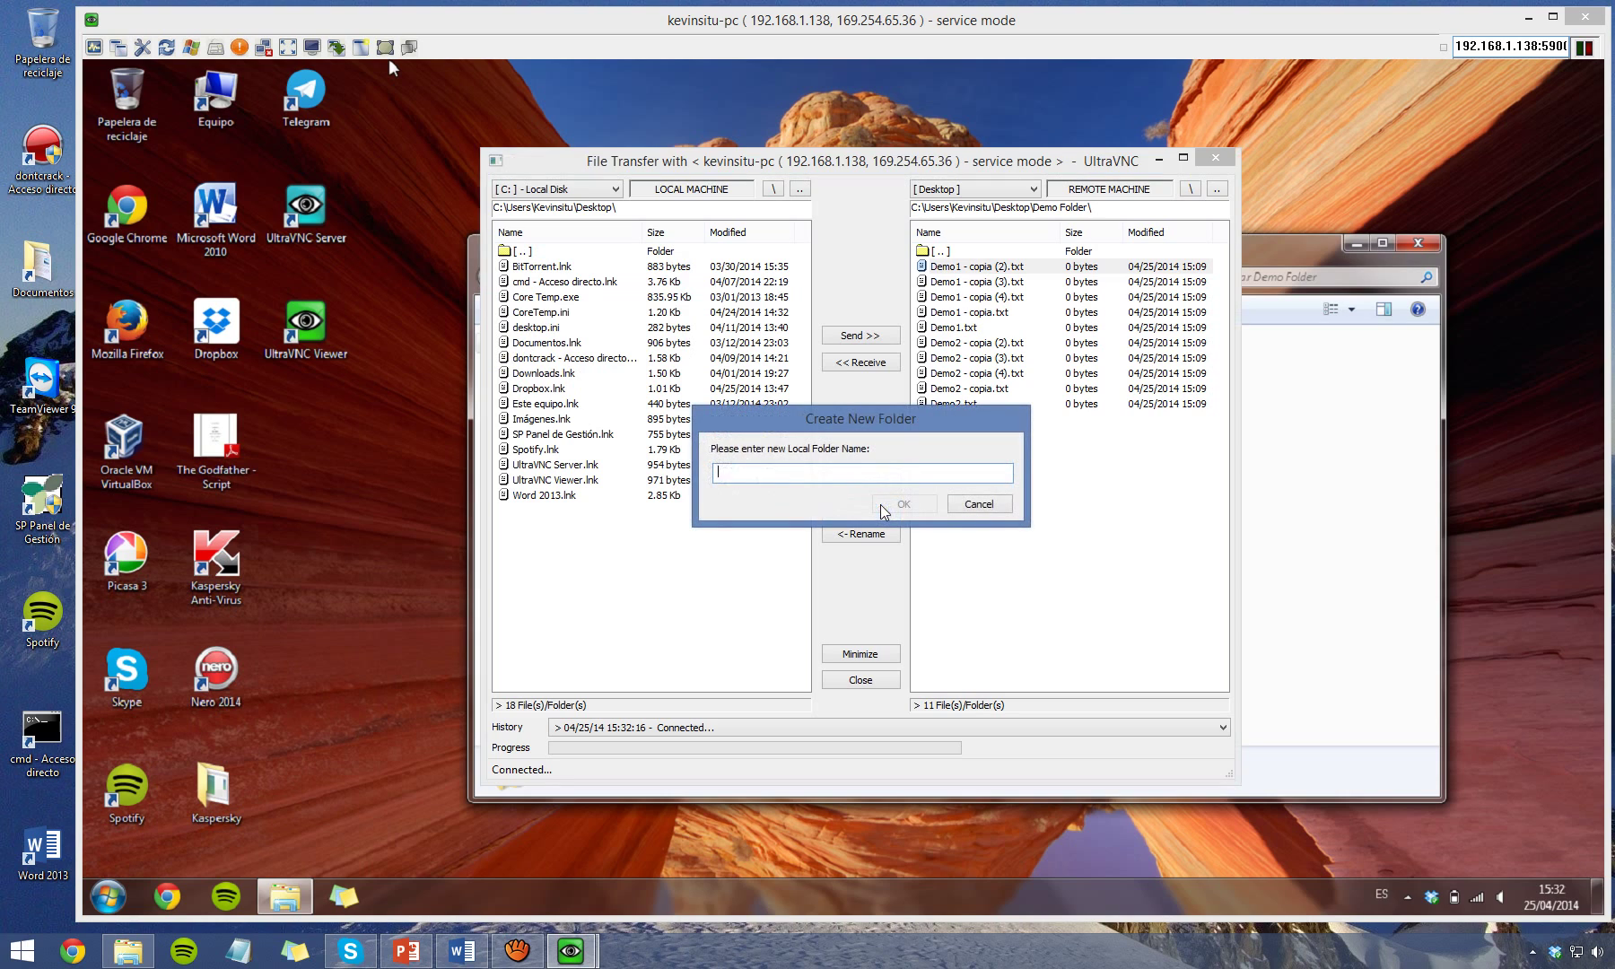
{"action": "type", "text": "My computer"}
{"action": "left_click", "coordinate": [880, 504]}
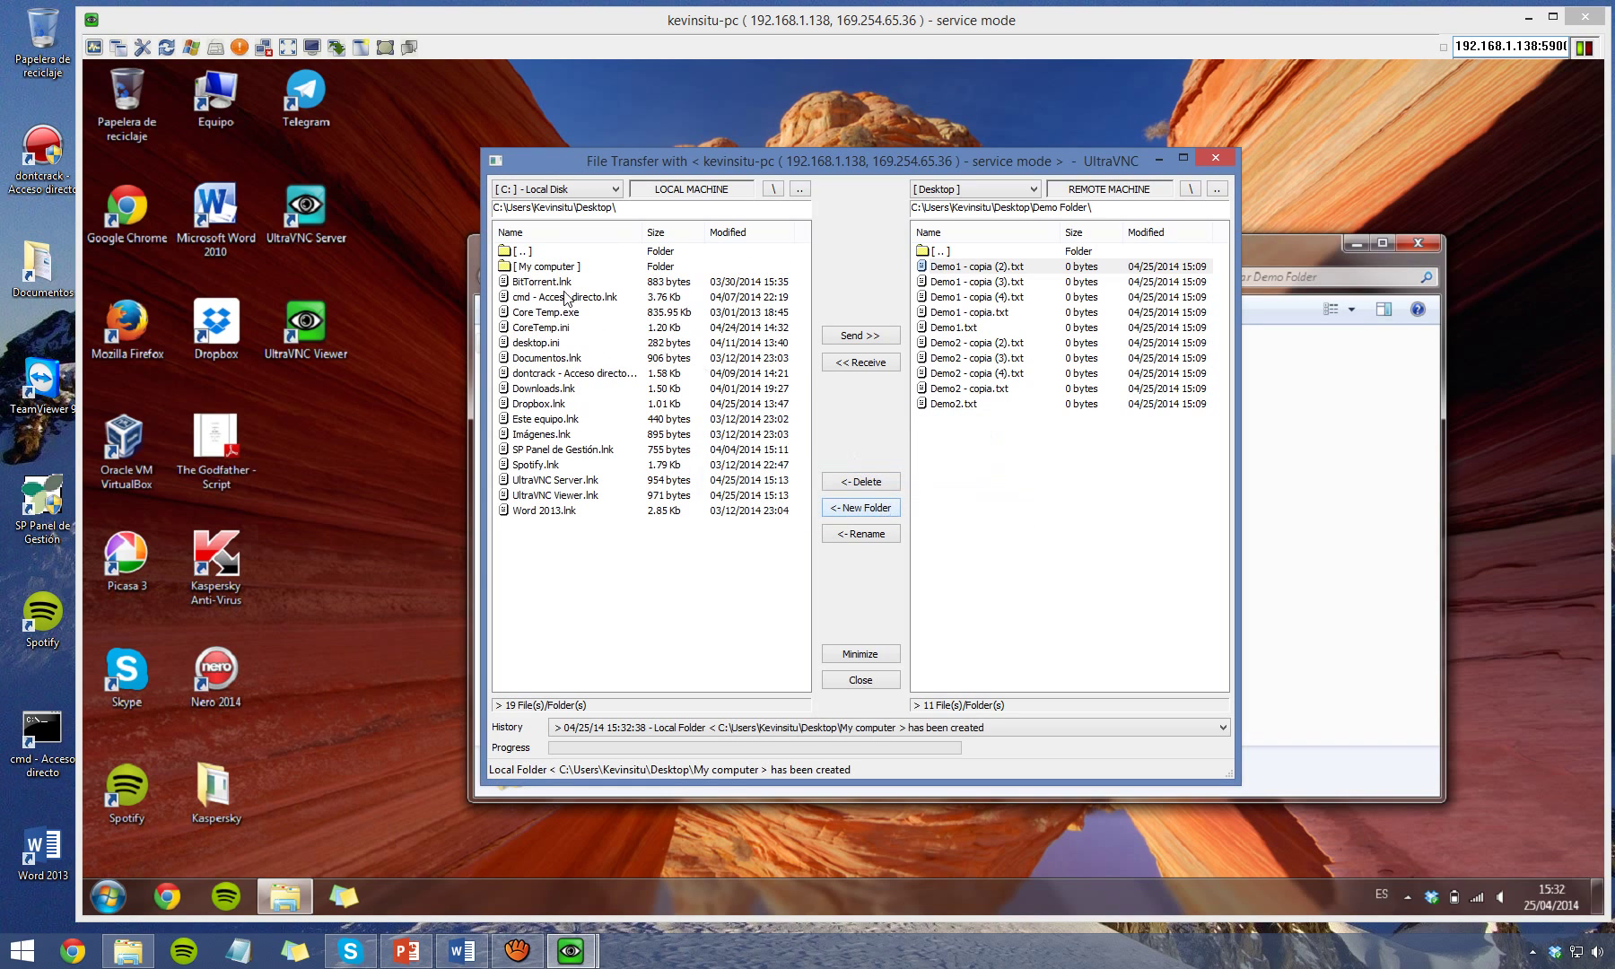
{"action": "double_click", "coordinate": [531, 269]}
{"action": "left_click", "coordinate": [1062, 268]}
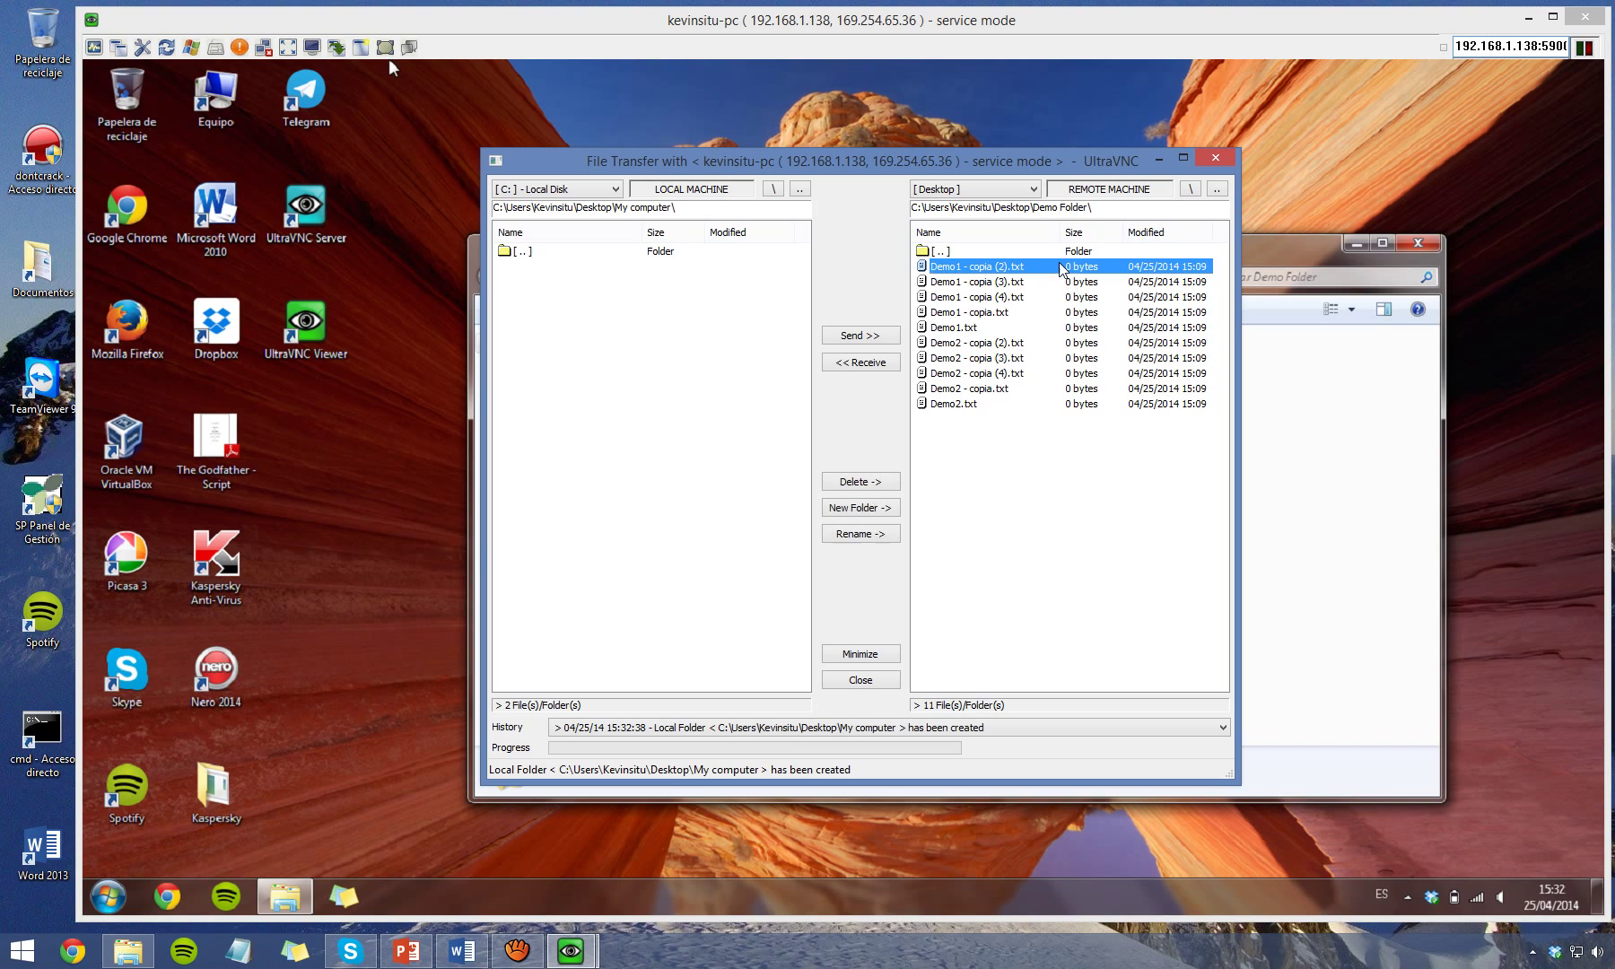
{"action": "left_click", "coordinate": [860, 363]}
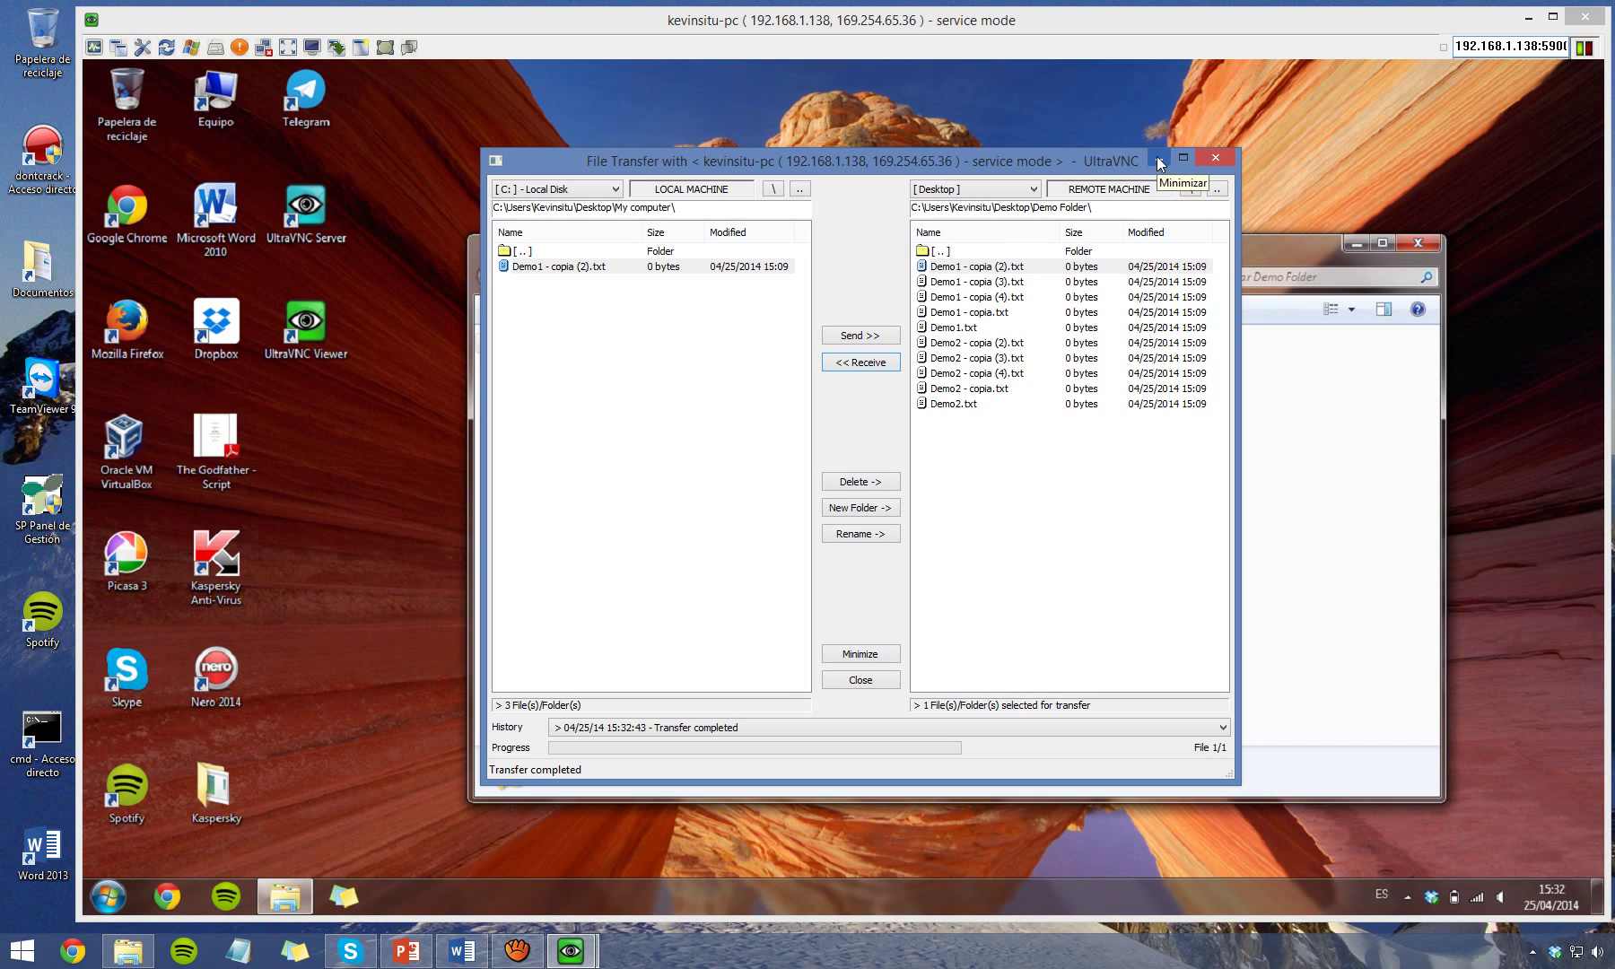
Minimize File Transfer, dismiss the close-window warning, and close the File Transfer window.
{"action": "left_click", "coordinate": [1160, 161]}
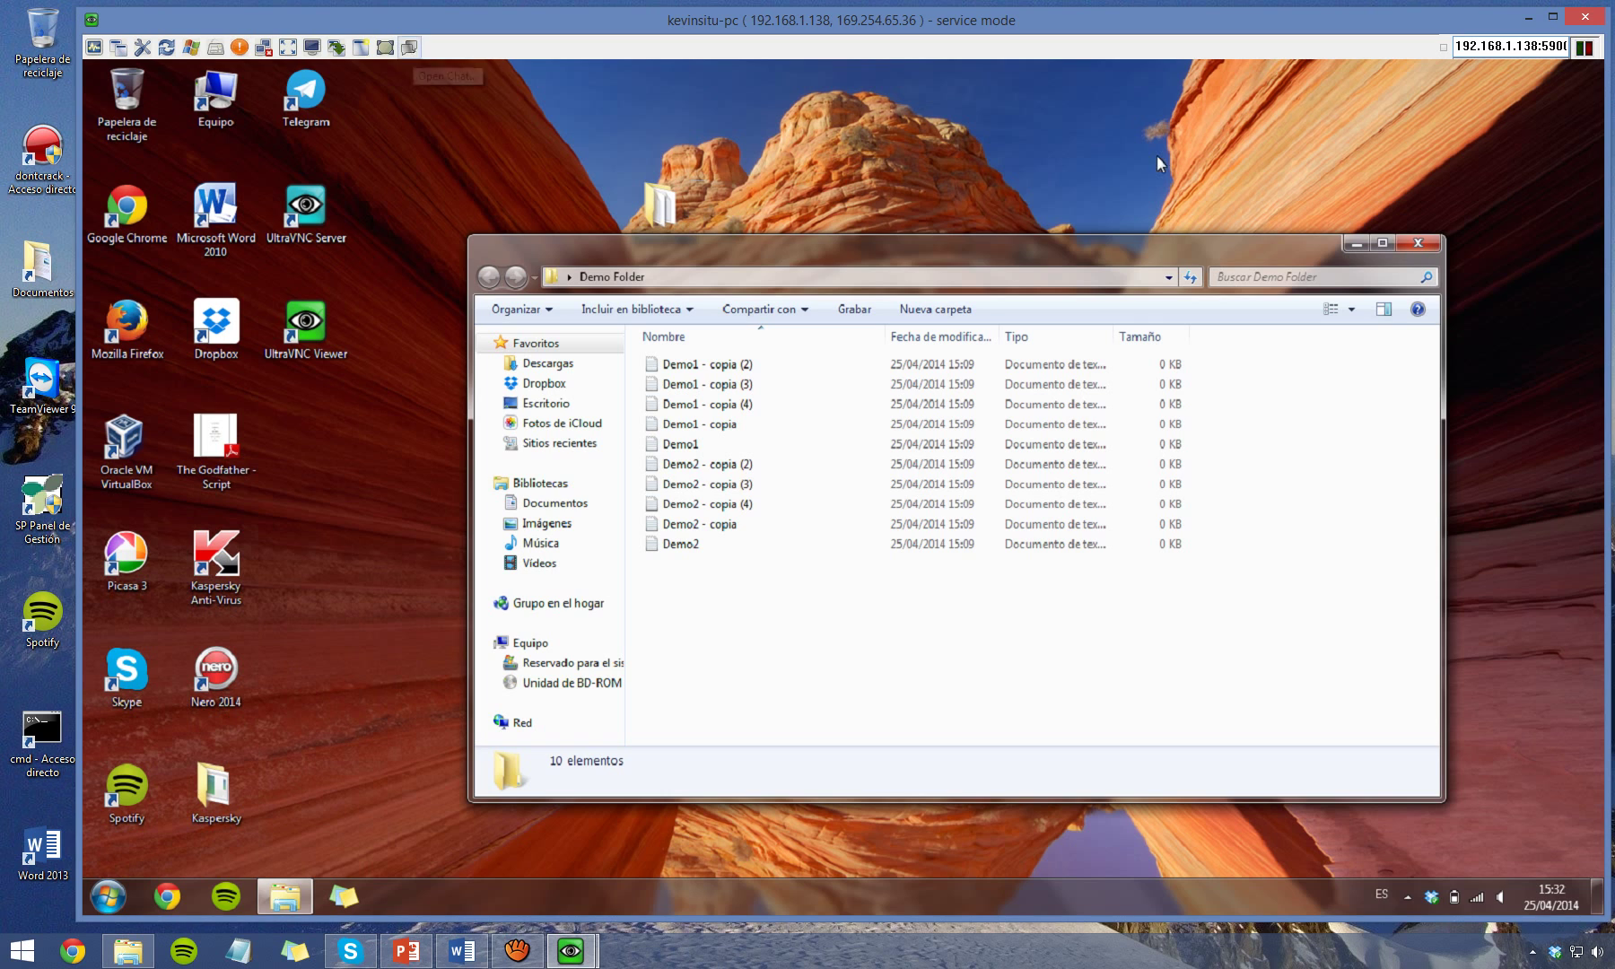
{"action": "left_click", "coordinate": [409, 47]}
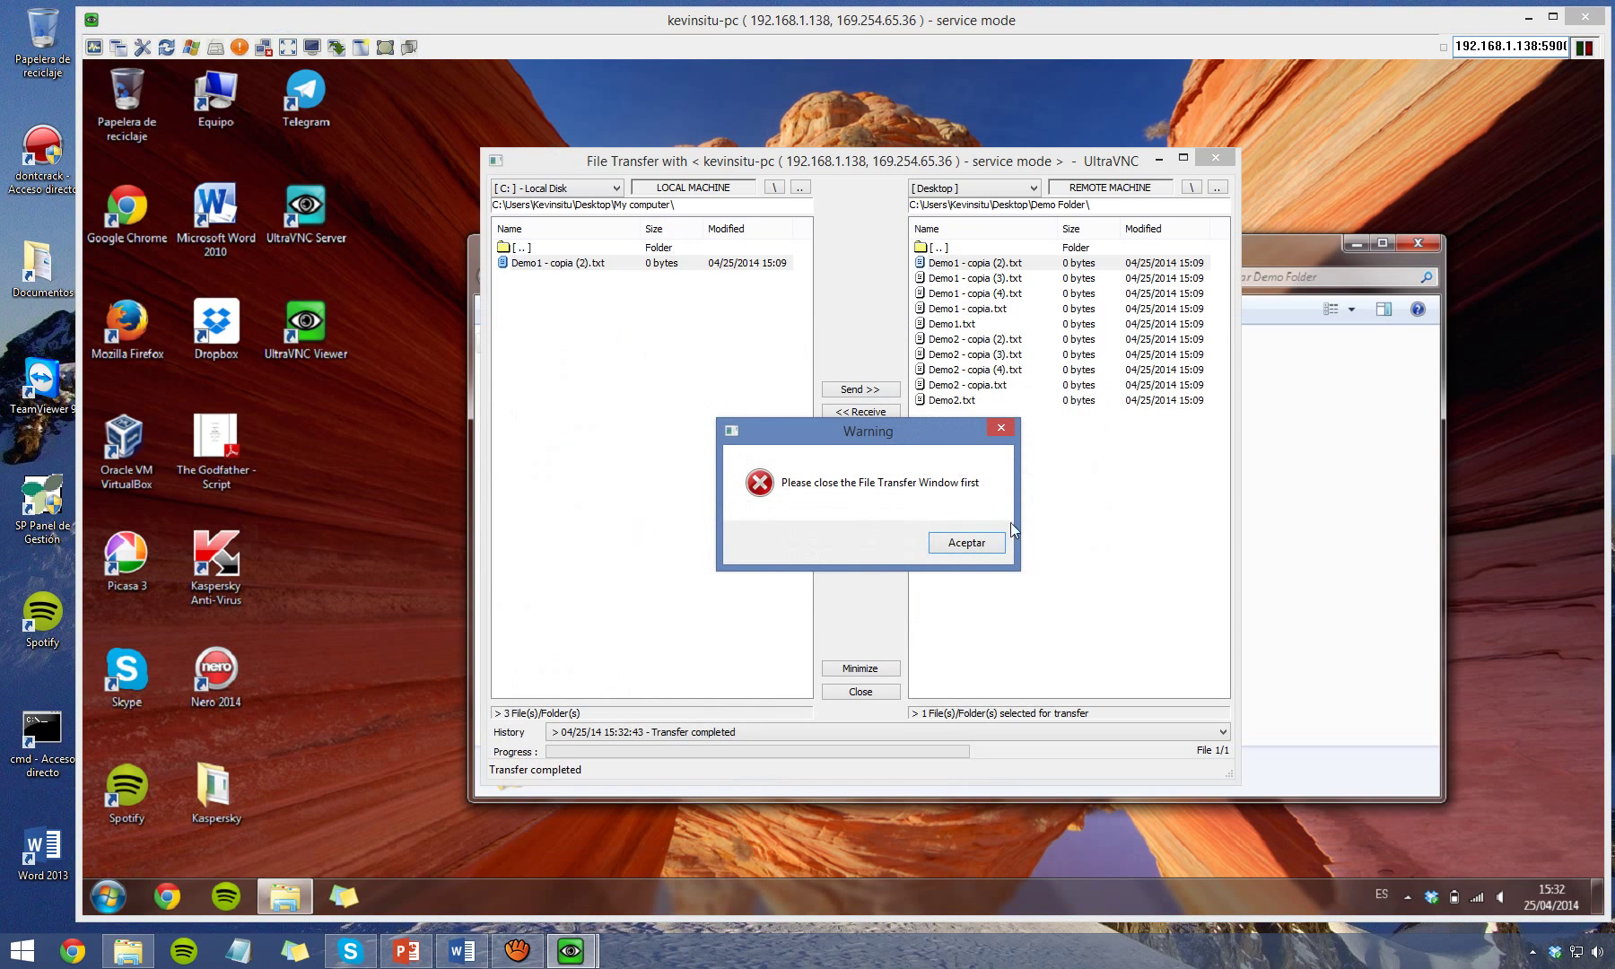
{"action": "left_click", "coordinate": [981, 546]}
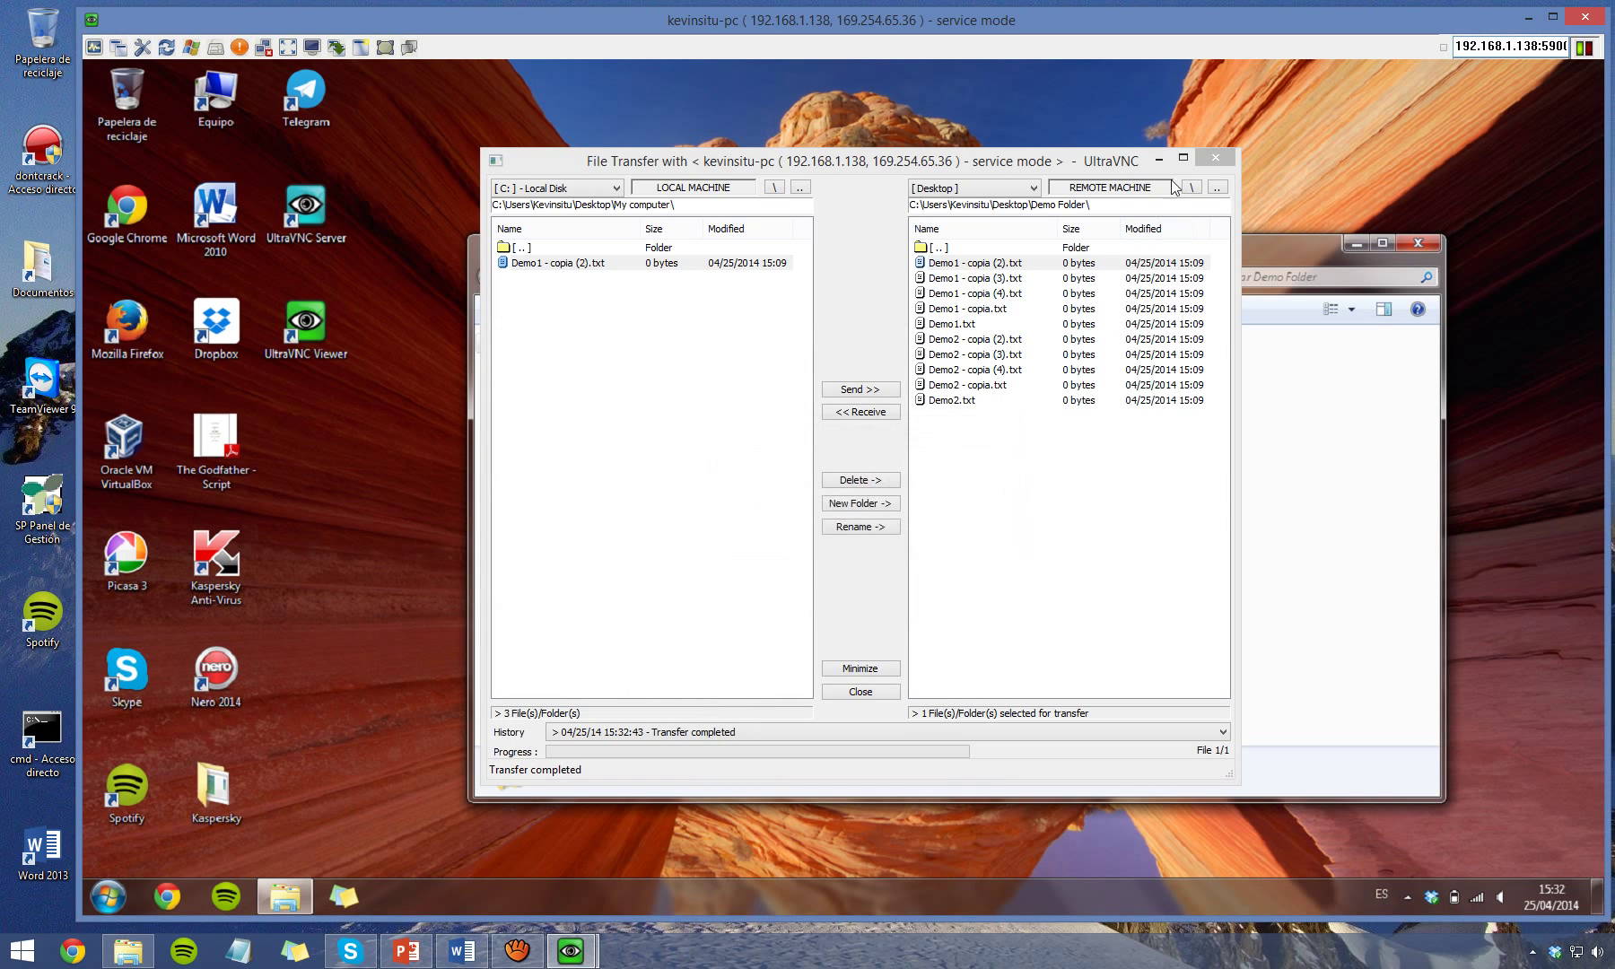
{"action": "left_click", "coordinate": [1213, 159]}
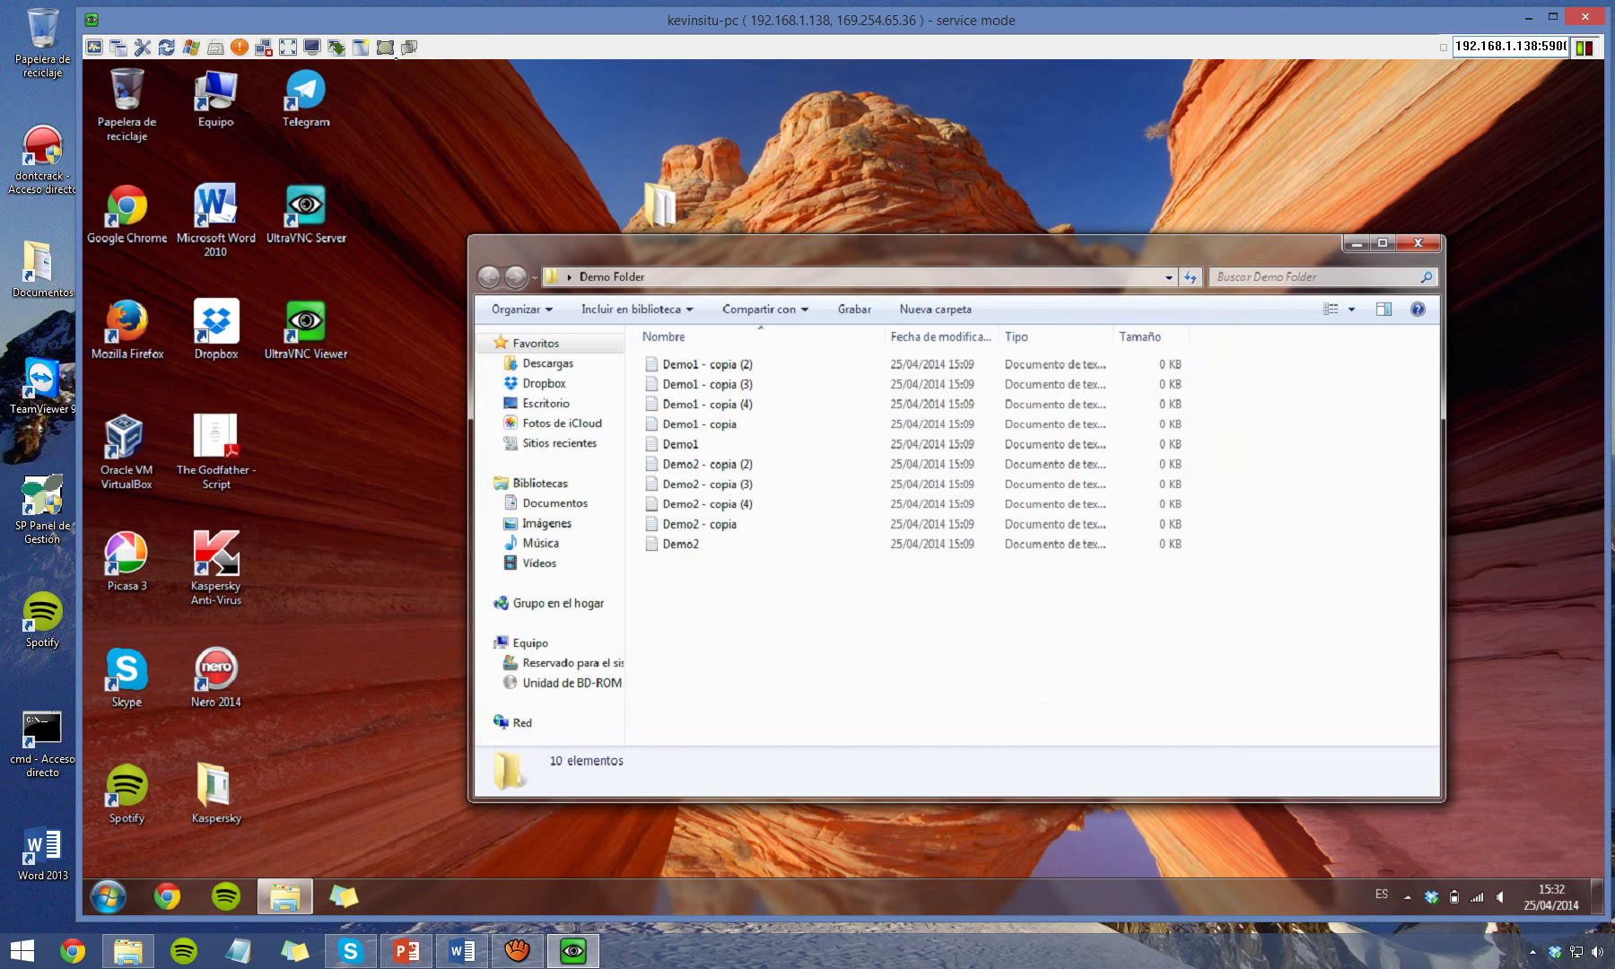
Send the chat message 'Hello World!' to the remote PC.
{"action": "left_click", "coordinate": [410, 46]}
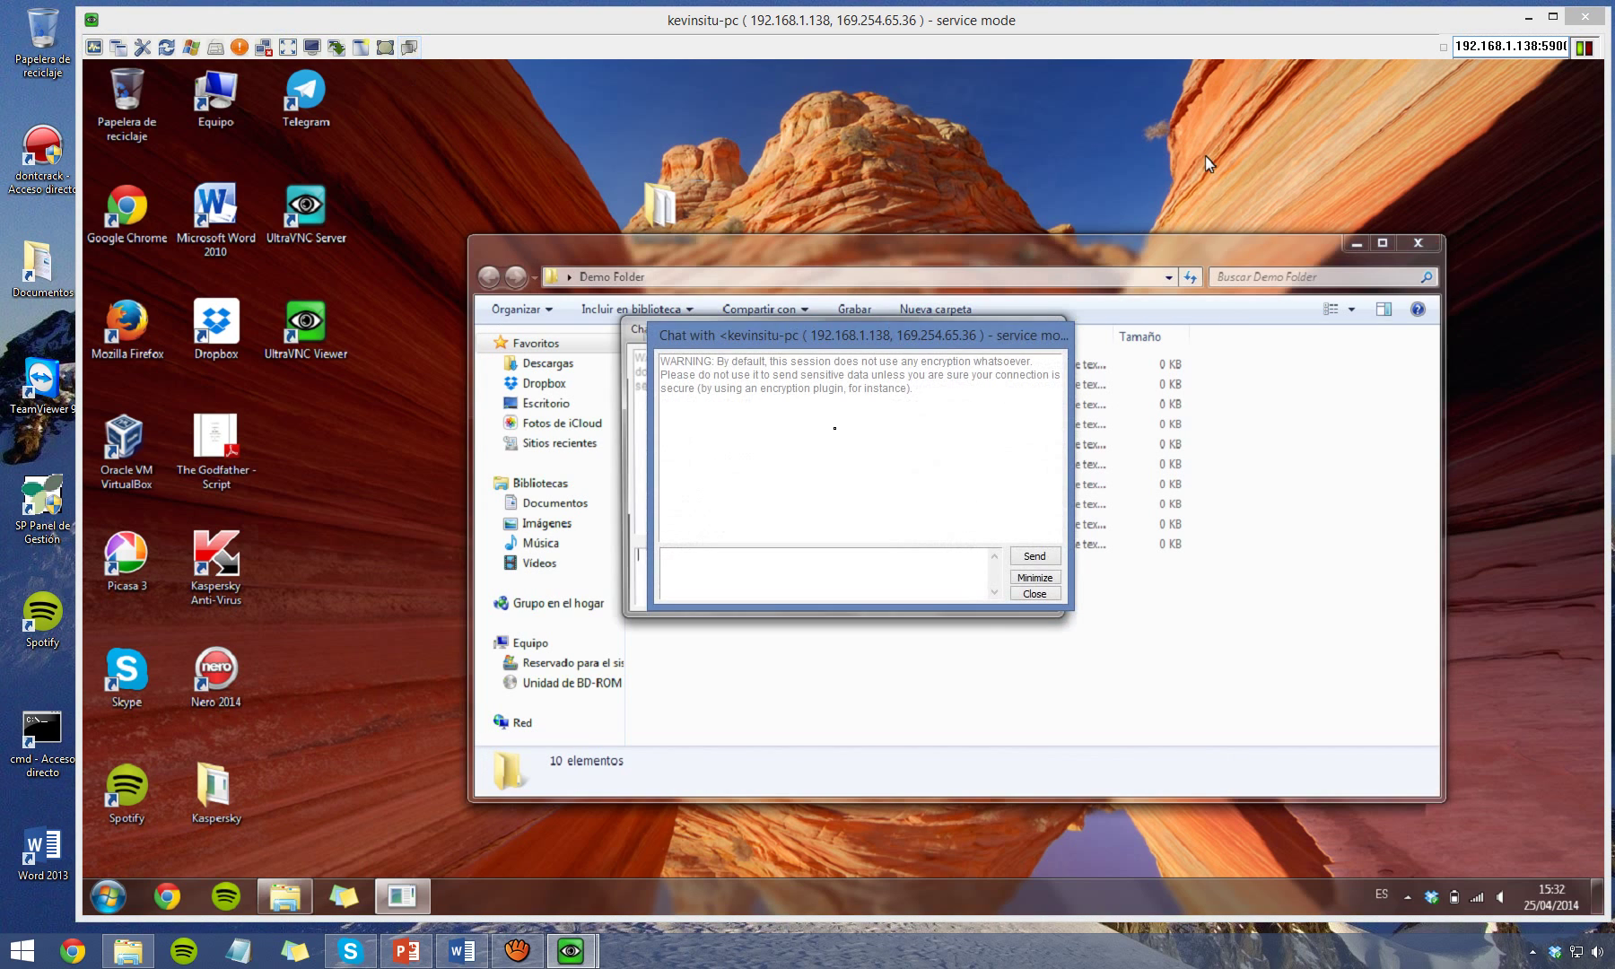
{"action": "type", "text": "Hello World!"}
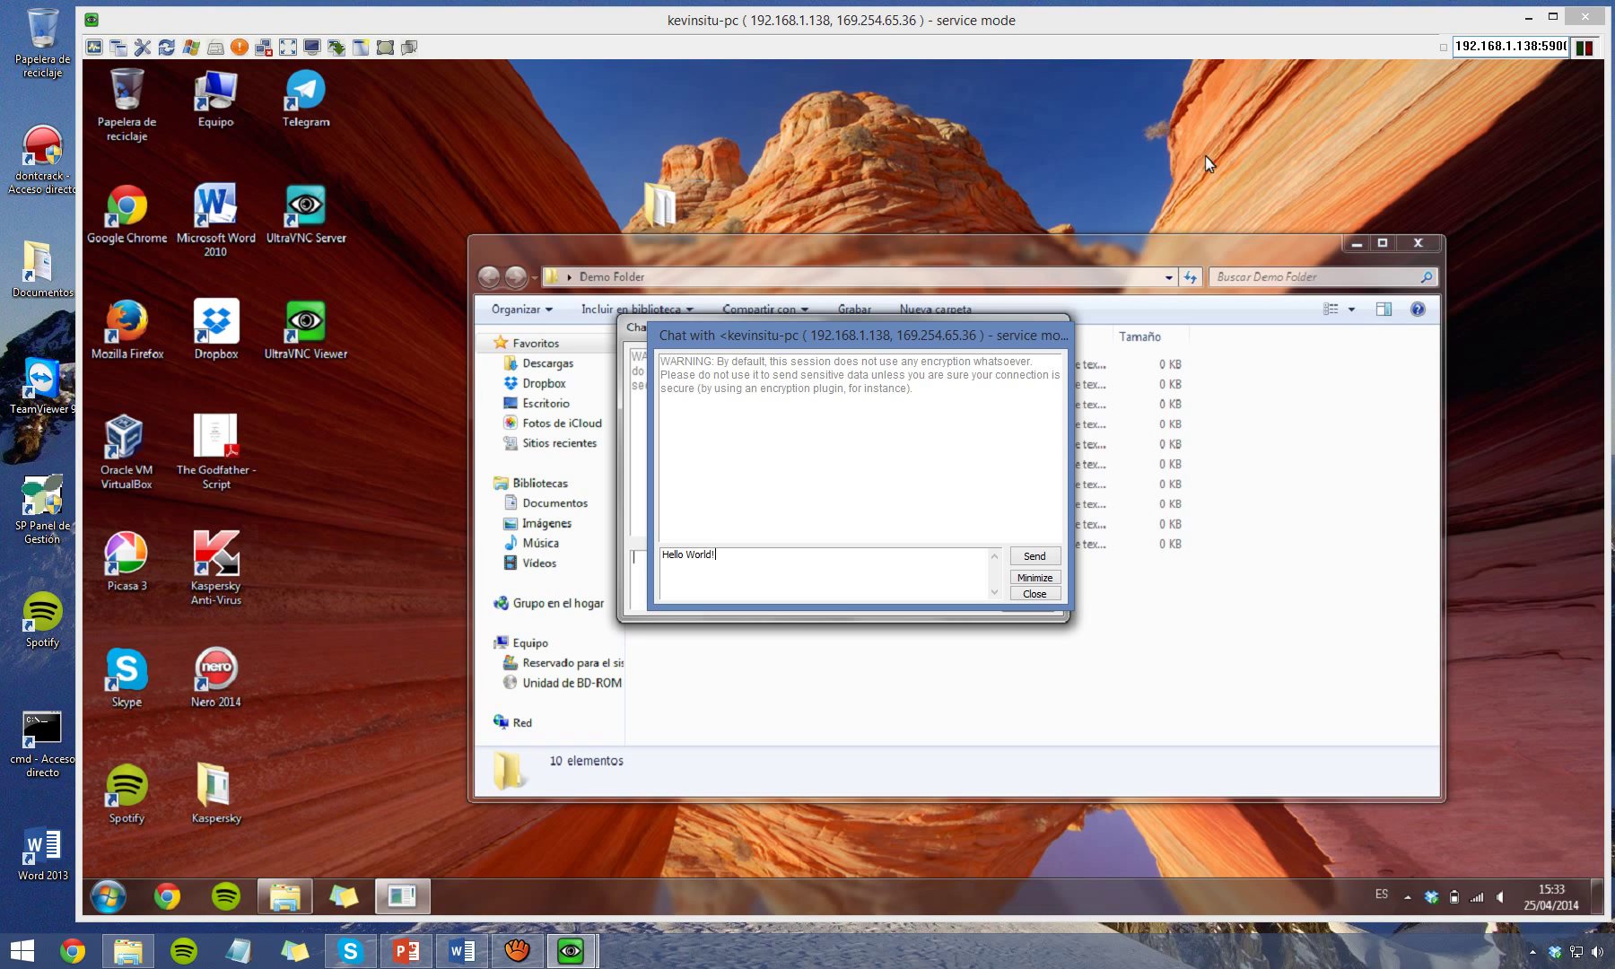
{"action": "key", "text": "Return"}
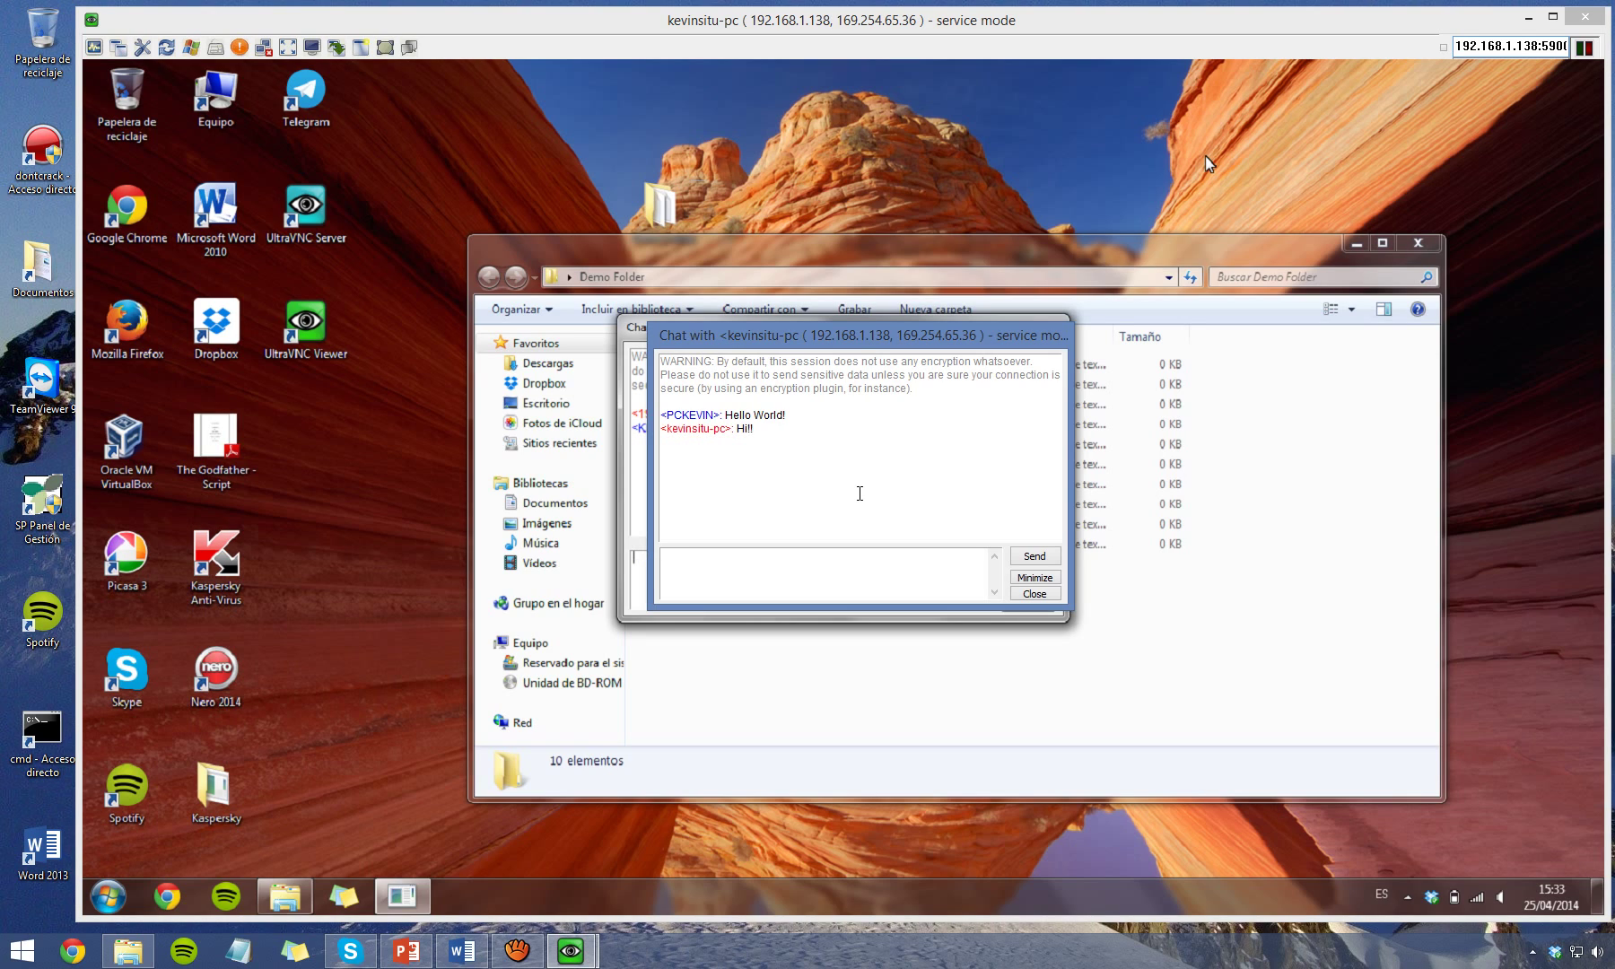
Close the chat, minimize the remote Demo Folder window, and end the viewer session.
{"action": "left_click", "coordinate": [1034, 594]}
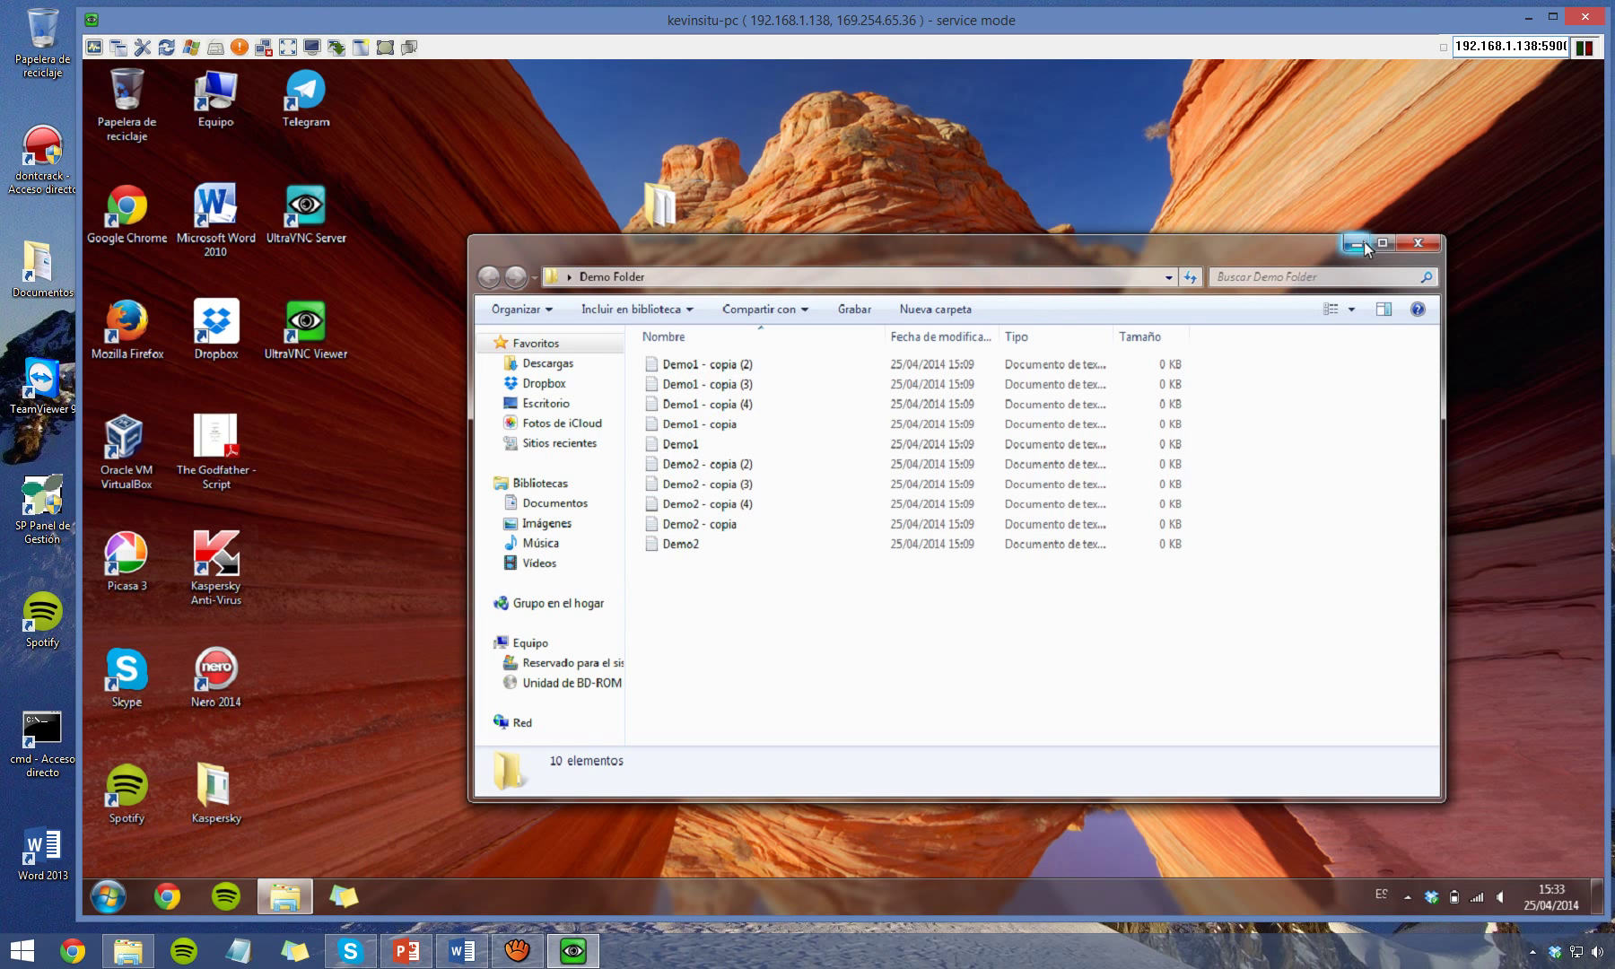
{"action": "left_click", "coordinate": [1418, 244]}
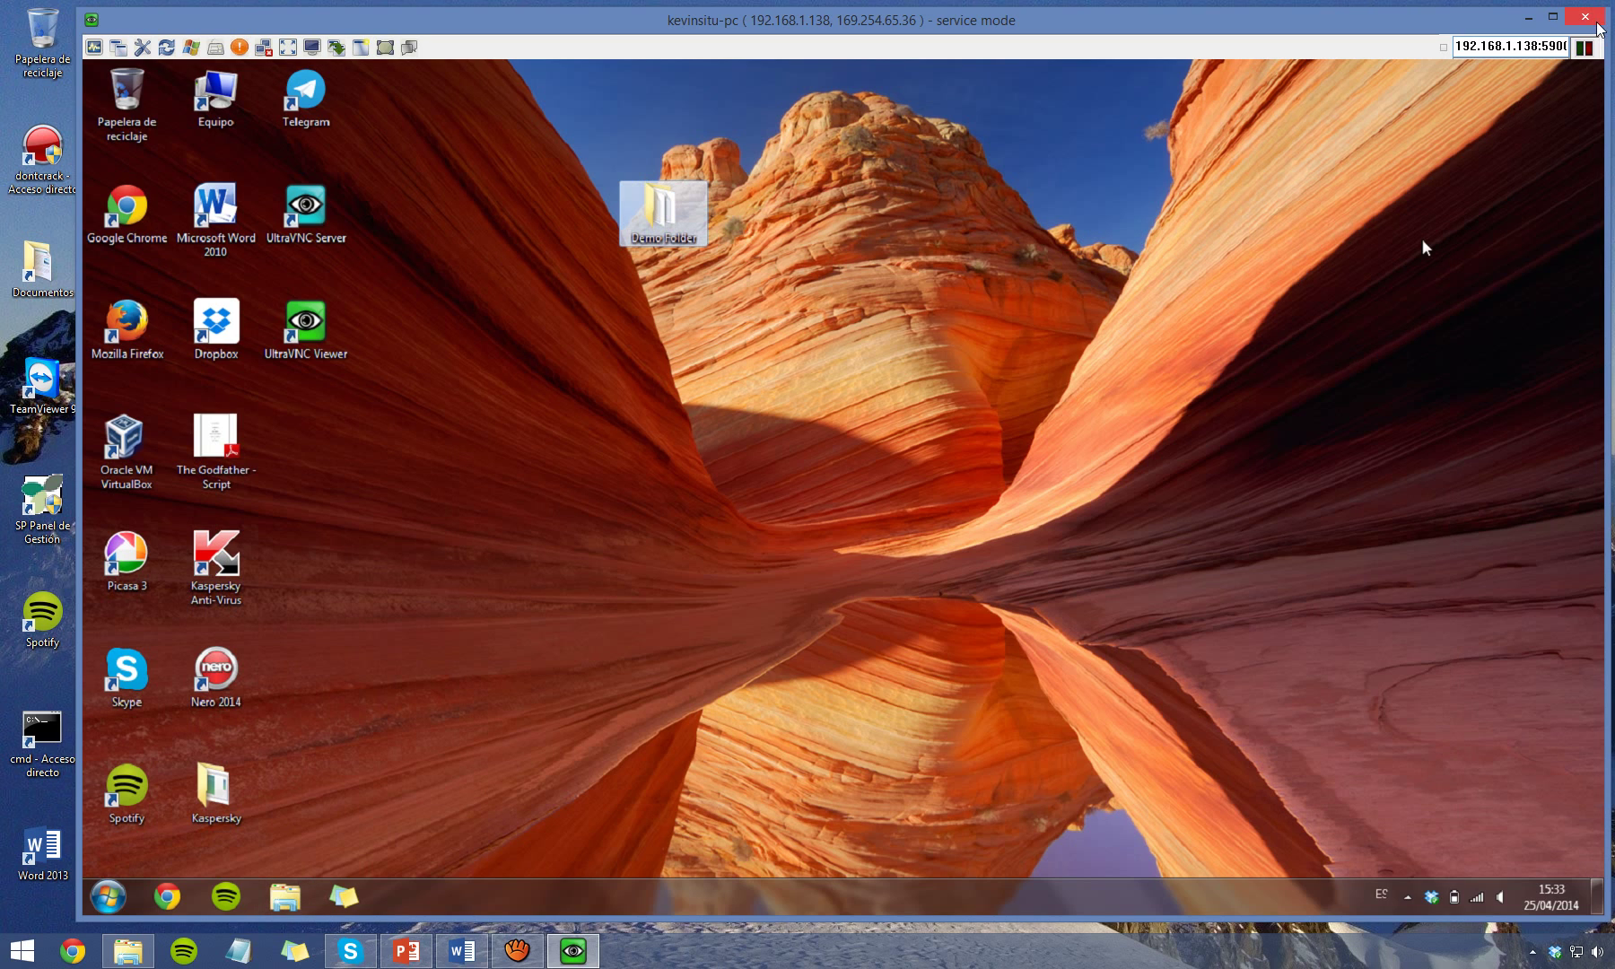
{"action": "left_click", "coordinate": [1597, 22]}
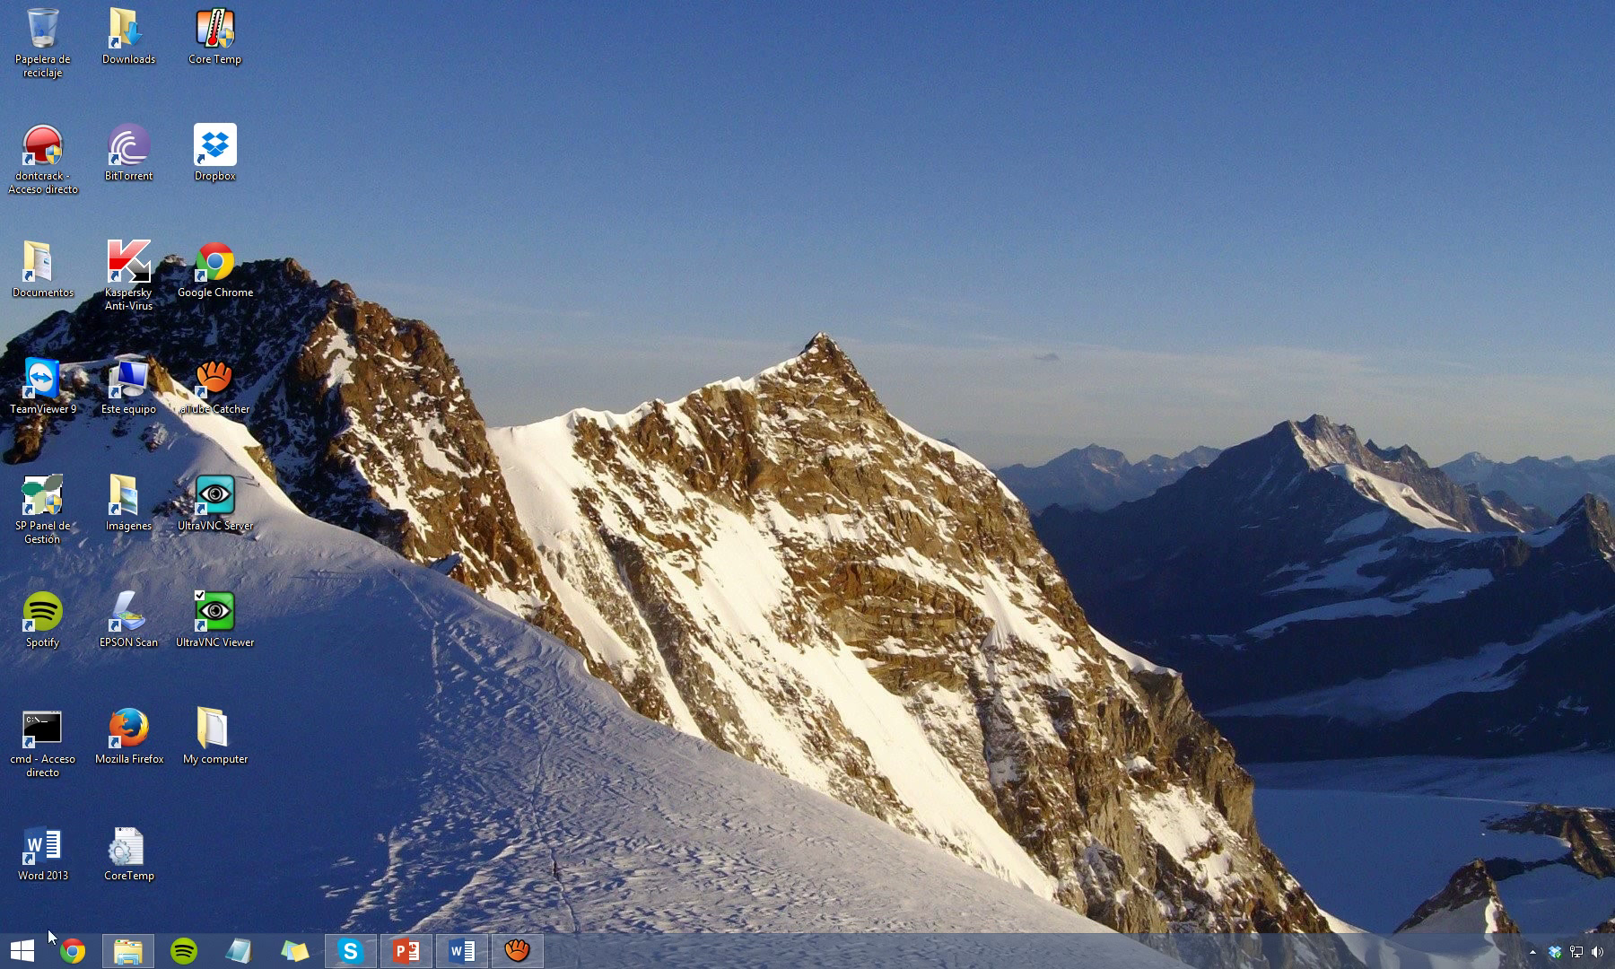
Load 192.168.1.138:5800 in Chrome and allow the Java viewer to run once.
{"action": "left_click", "coordinate": [71, 949]}
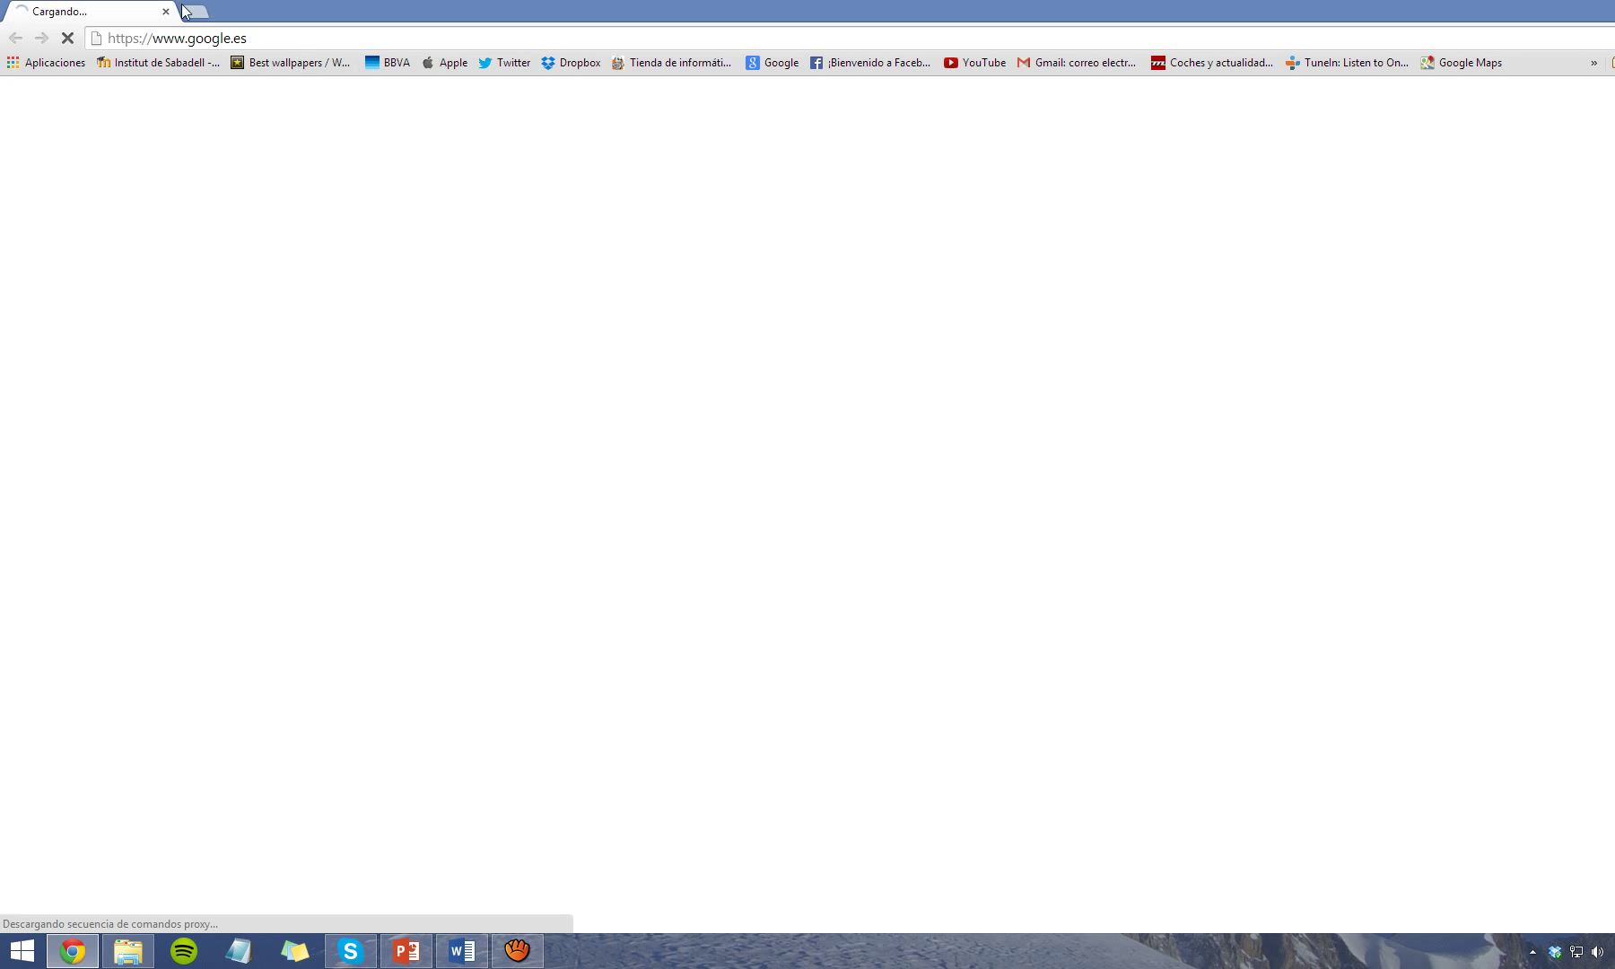
{"action": "left_click", "coordinate": [213, 40]}
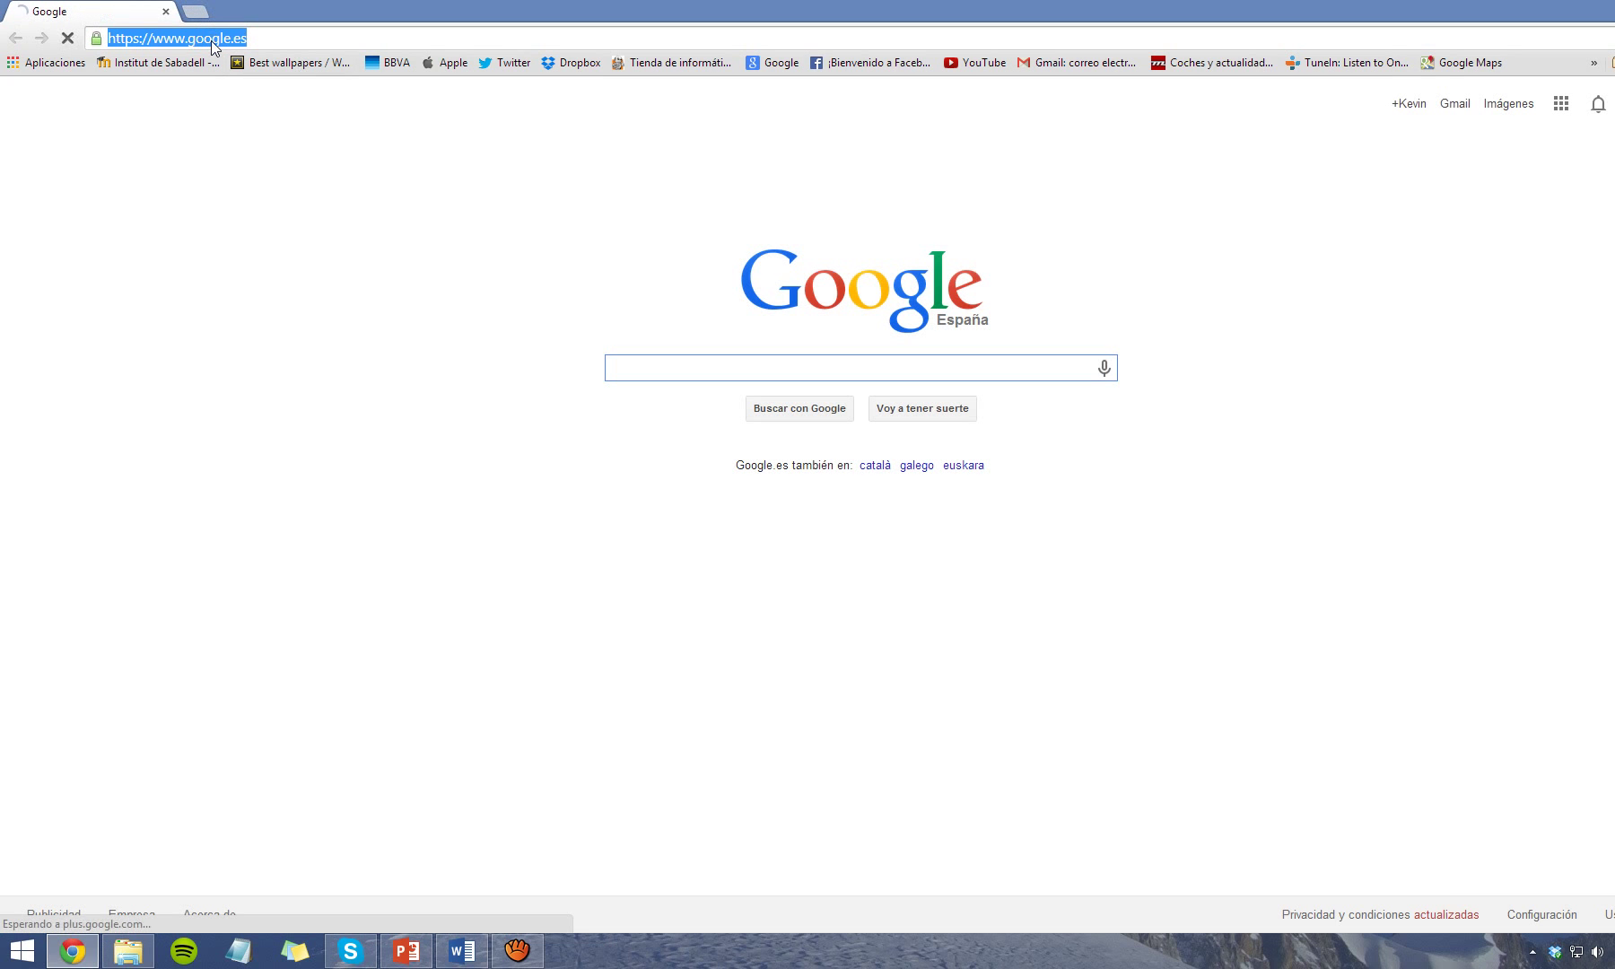
{"action": "type", "text": "192.168"}
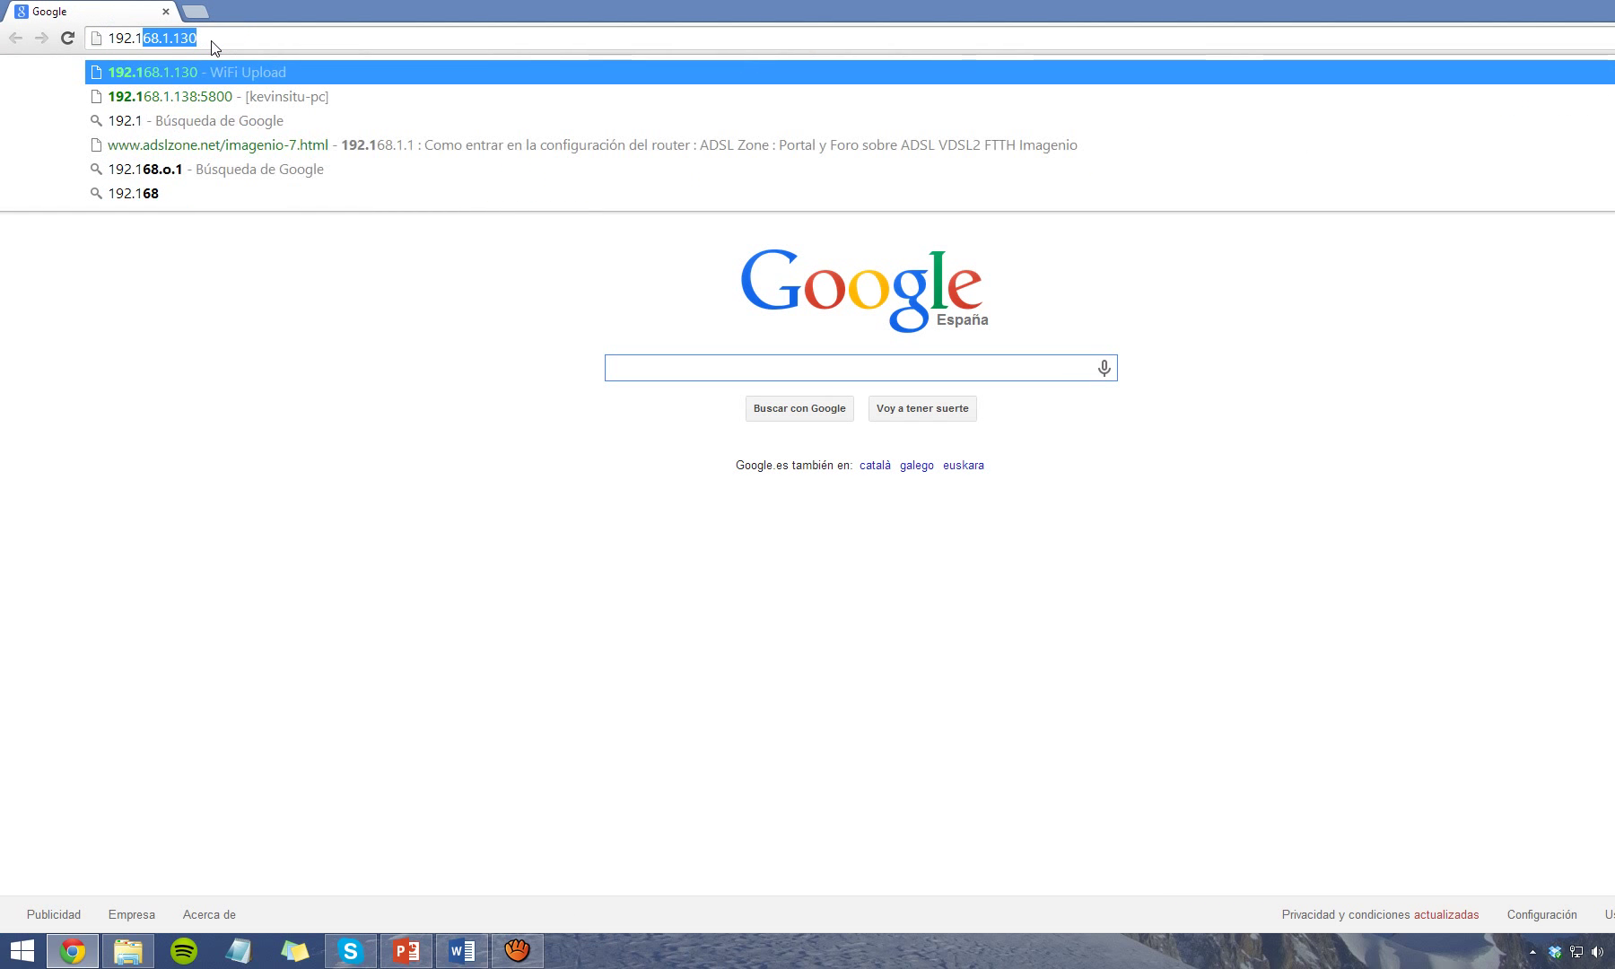
{"action": "type", "text": ".1.138"}
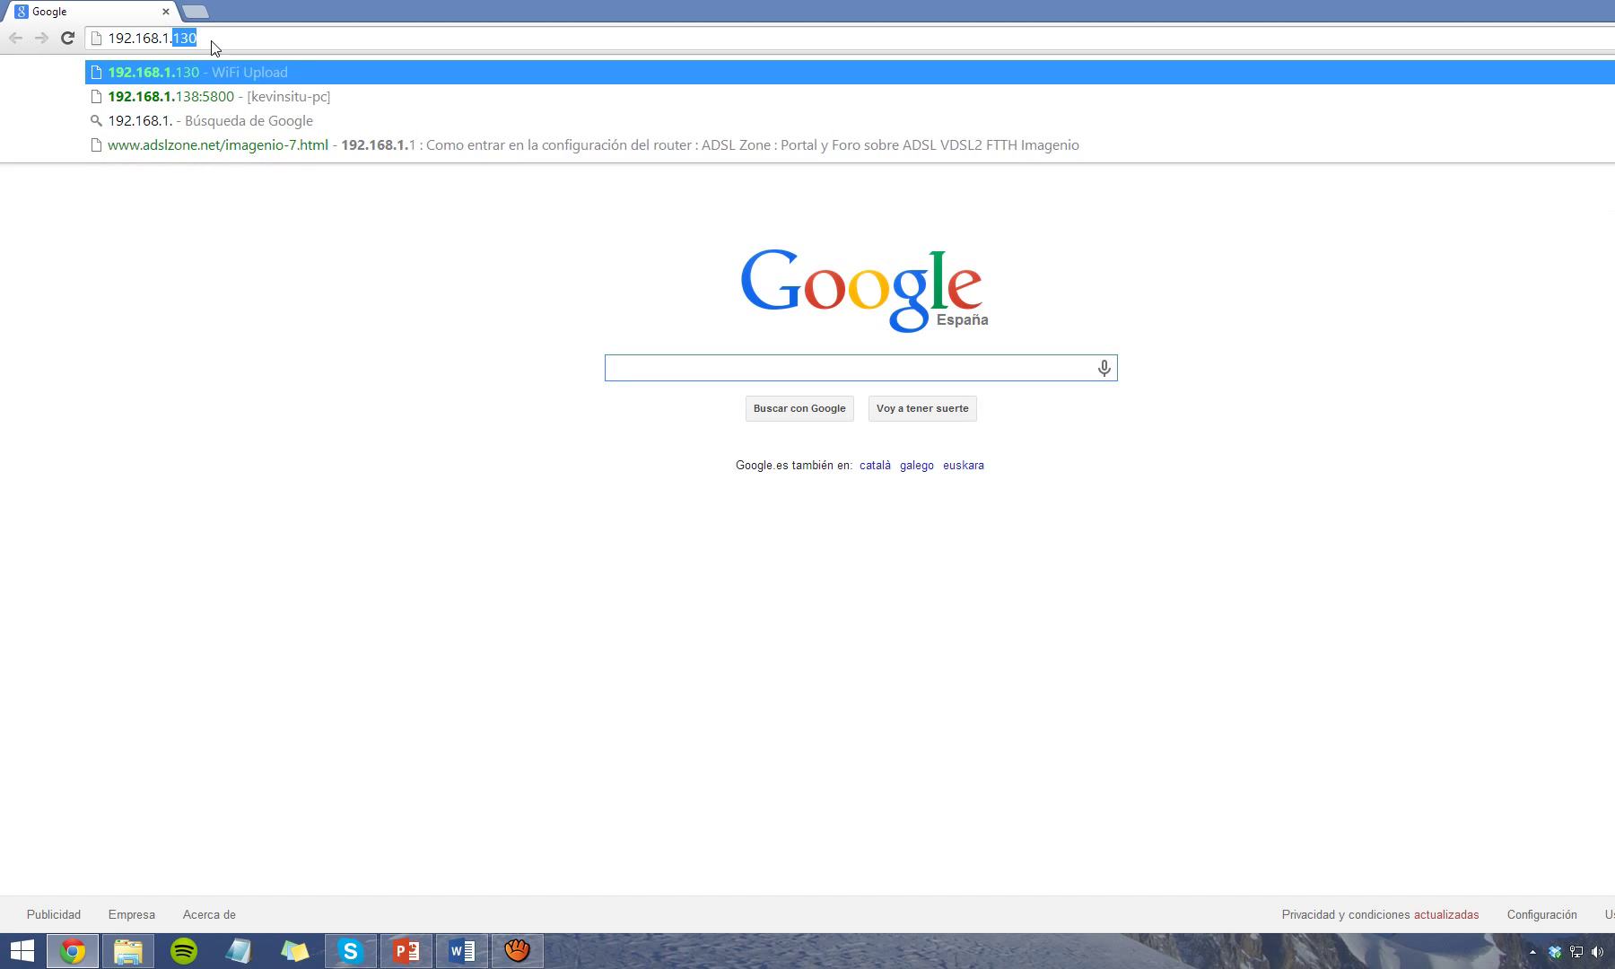
{"action": "type", "text": ":5800"}
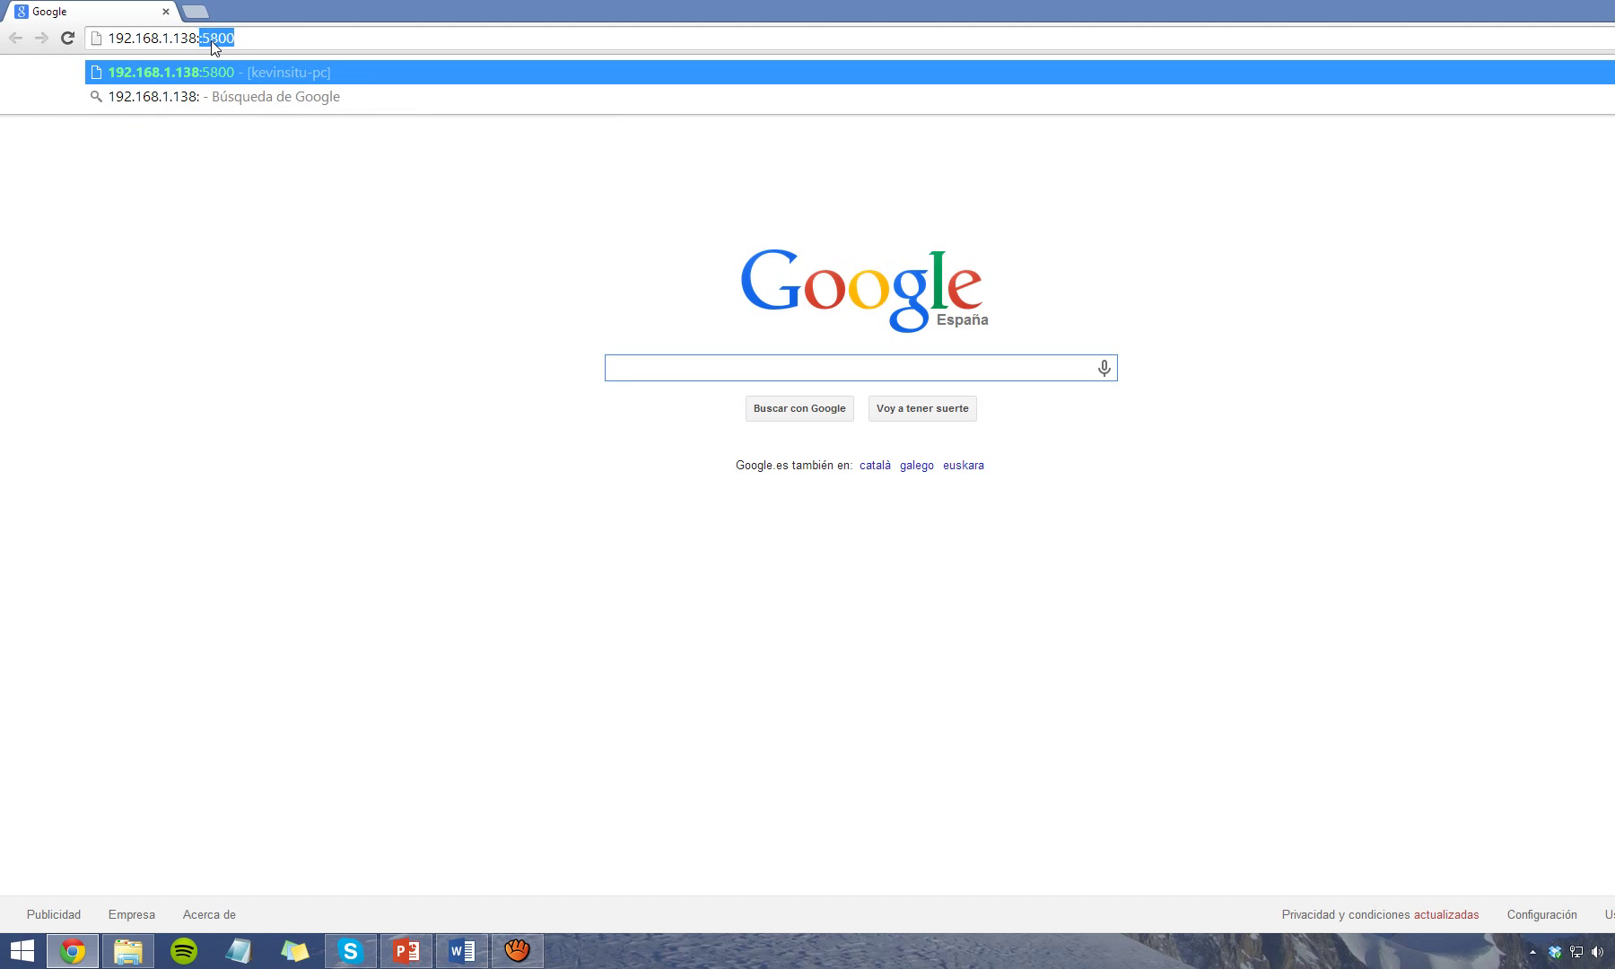
{"action": "key", "text": "Return"}
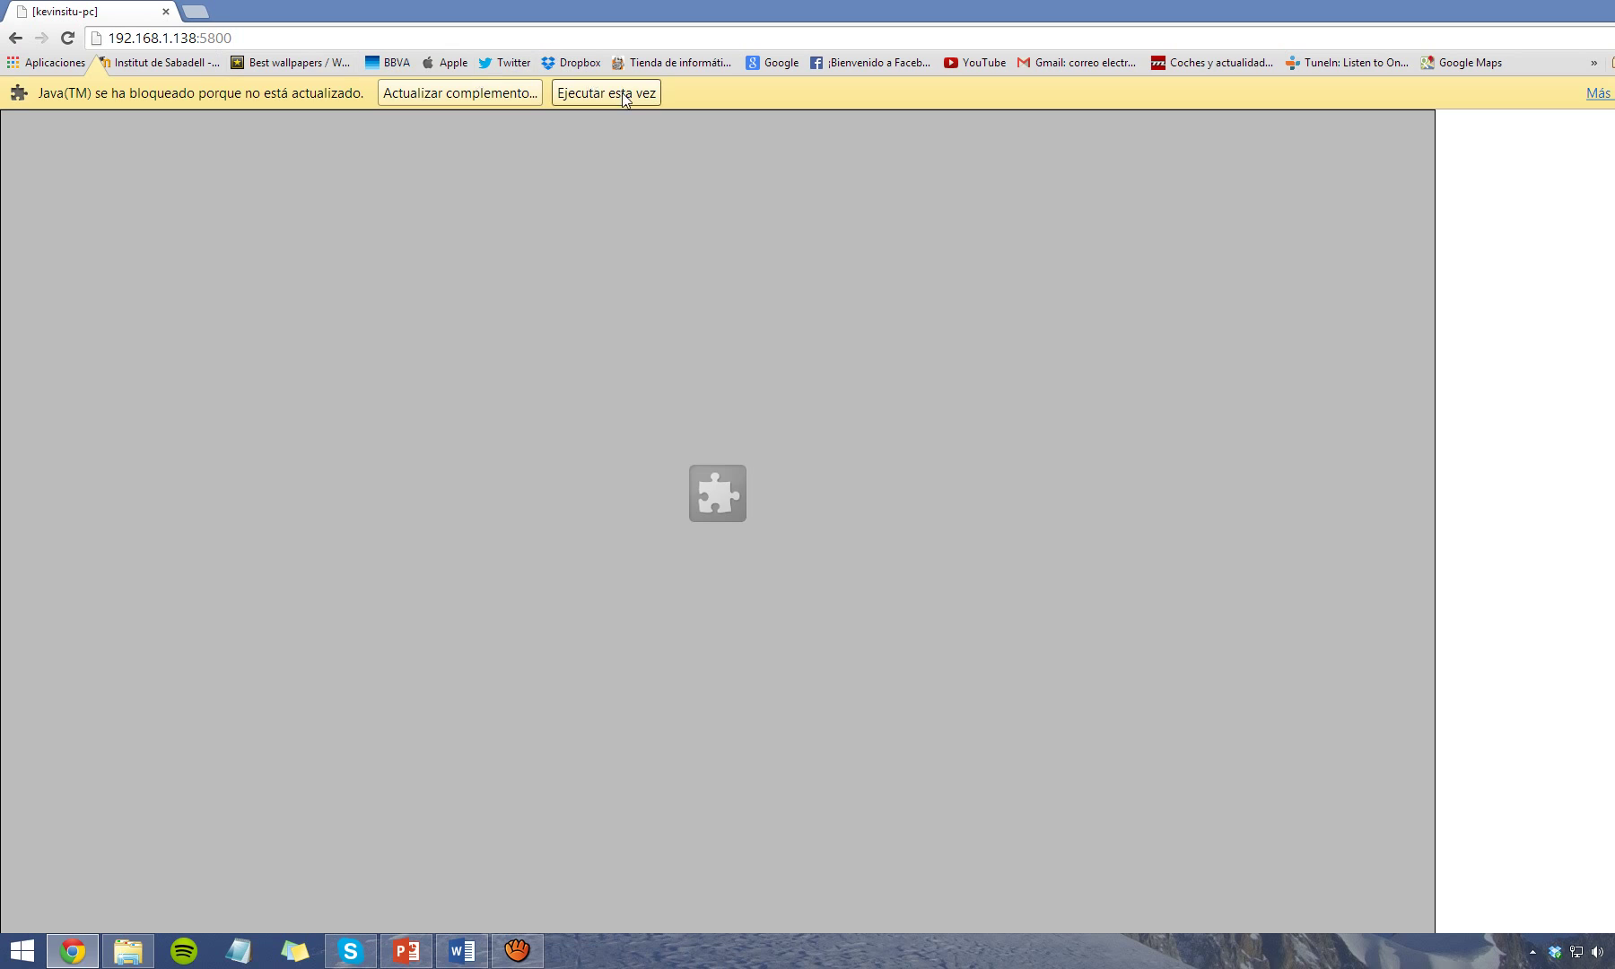
{"action": "left_click", "coordinate": [621, 93]}
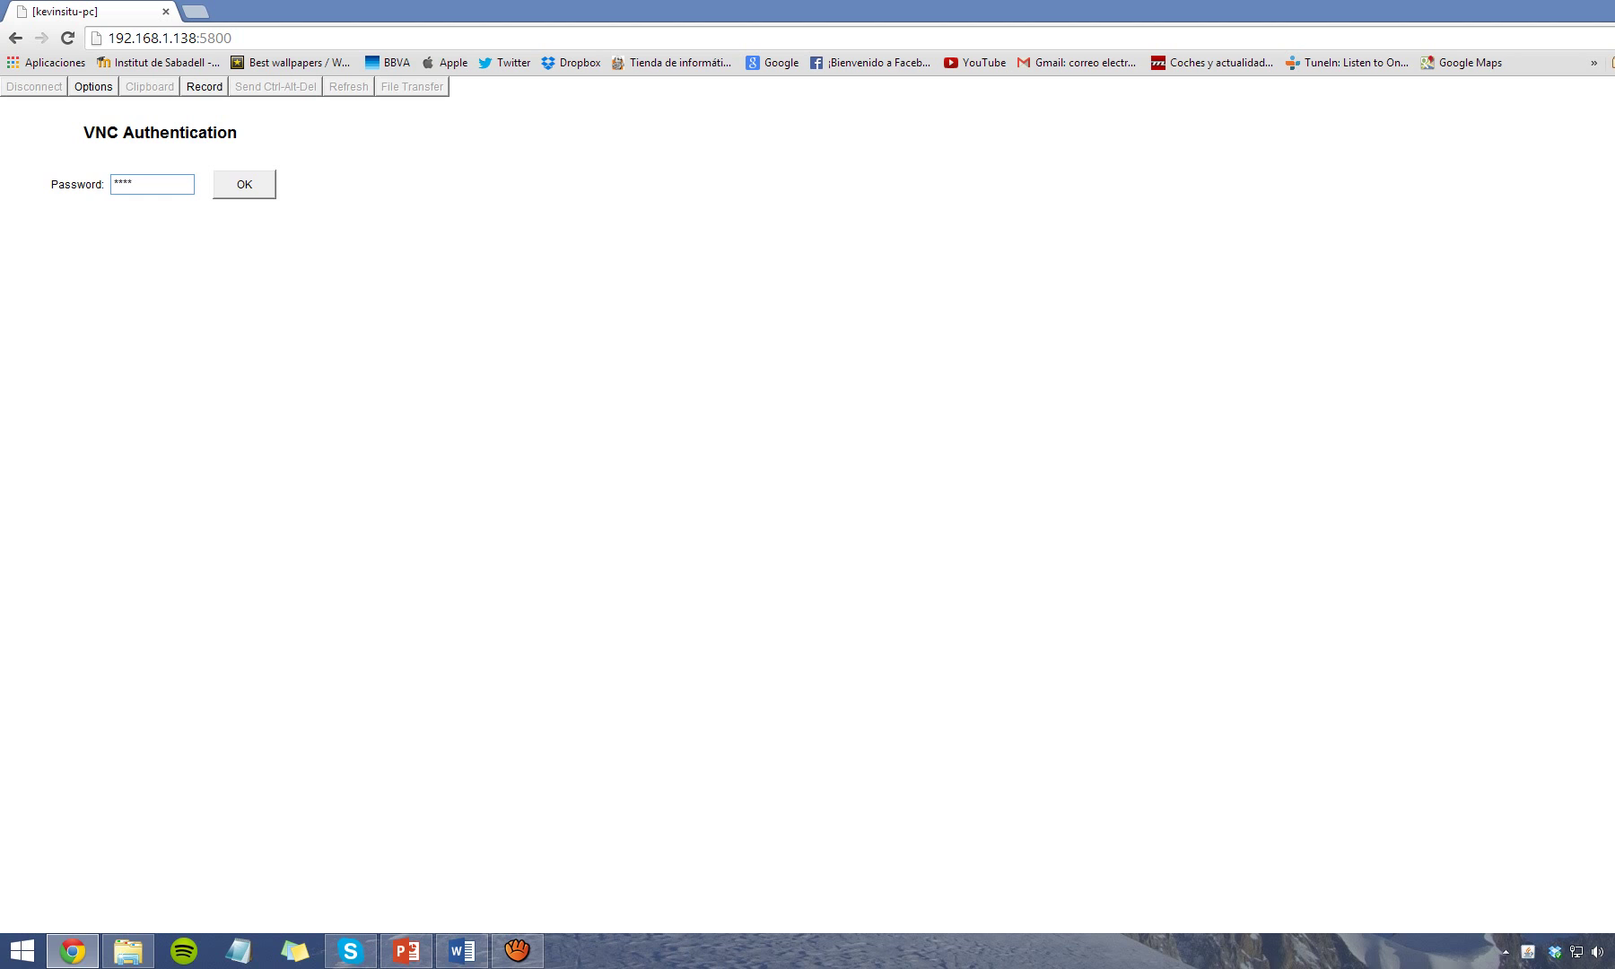
Log in through the Java viewer, then open, move, and minimize the remote Demo Folder.
{"action": "left_click", "coordinate": [243, 186]}
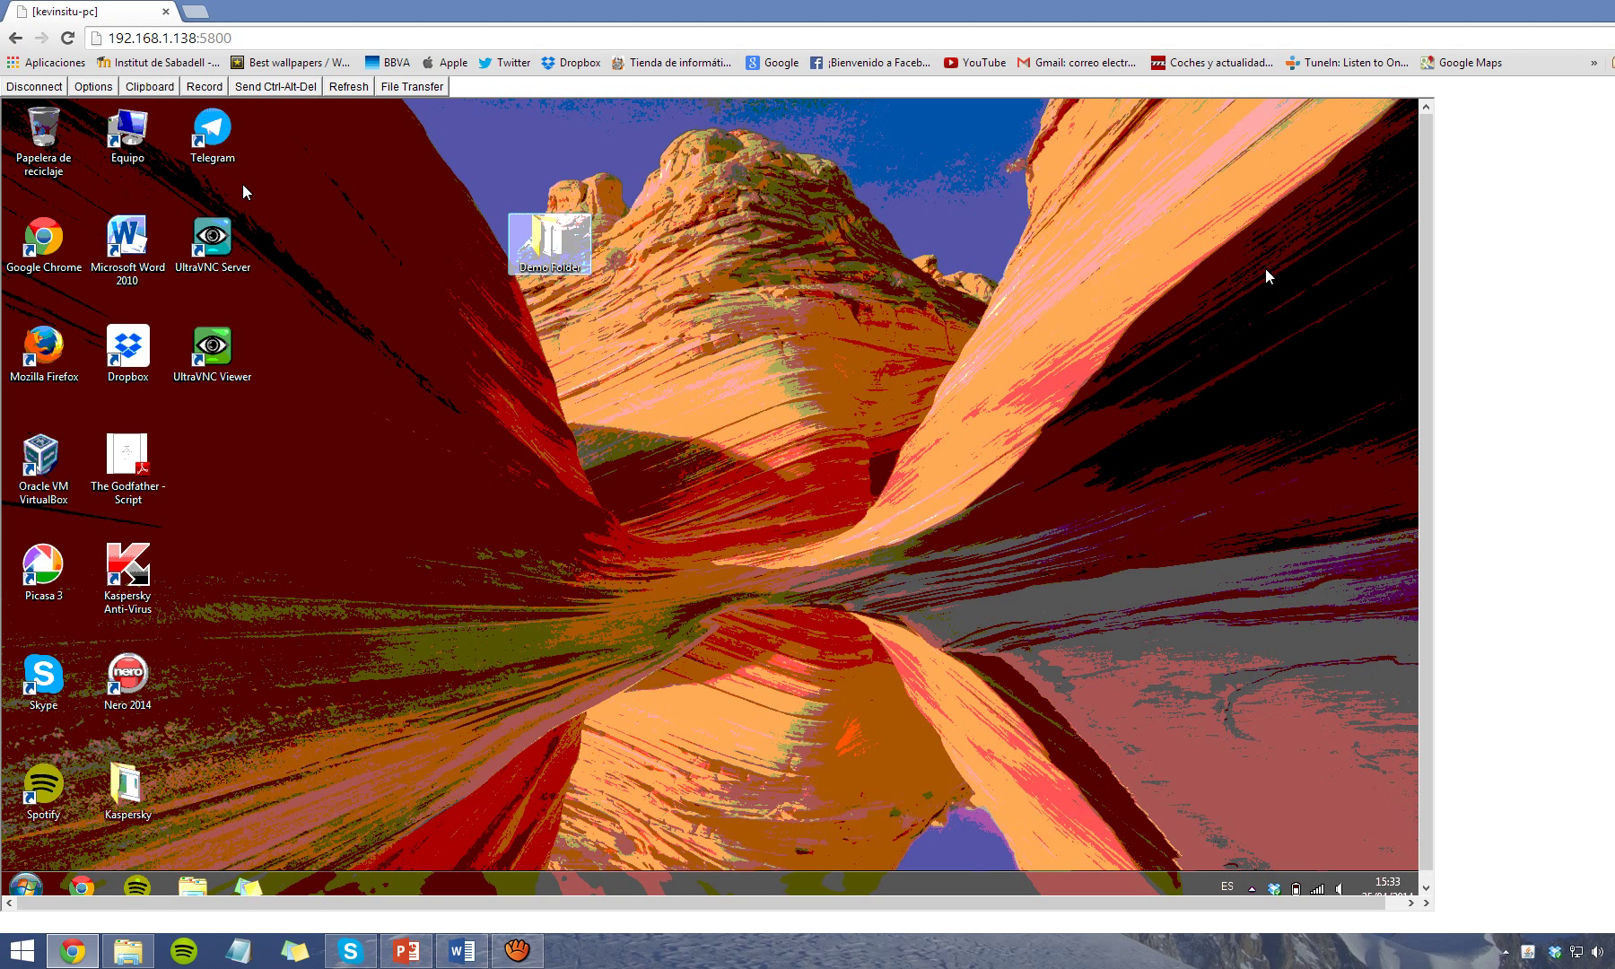
{"action": "left_click", "coordinate": [694, 309]}
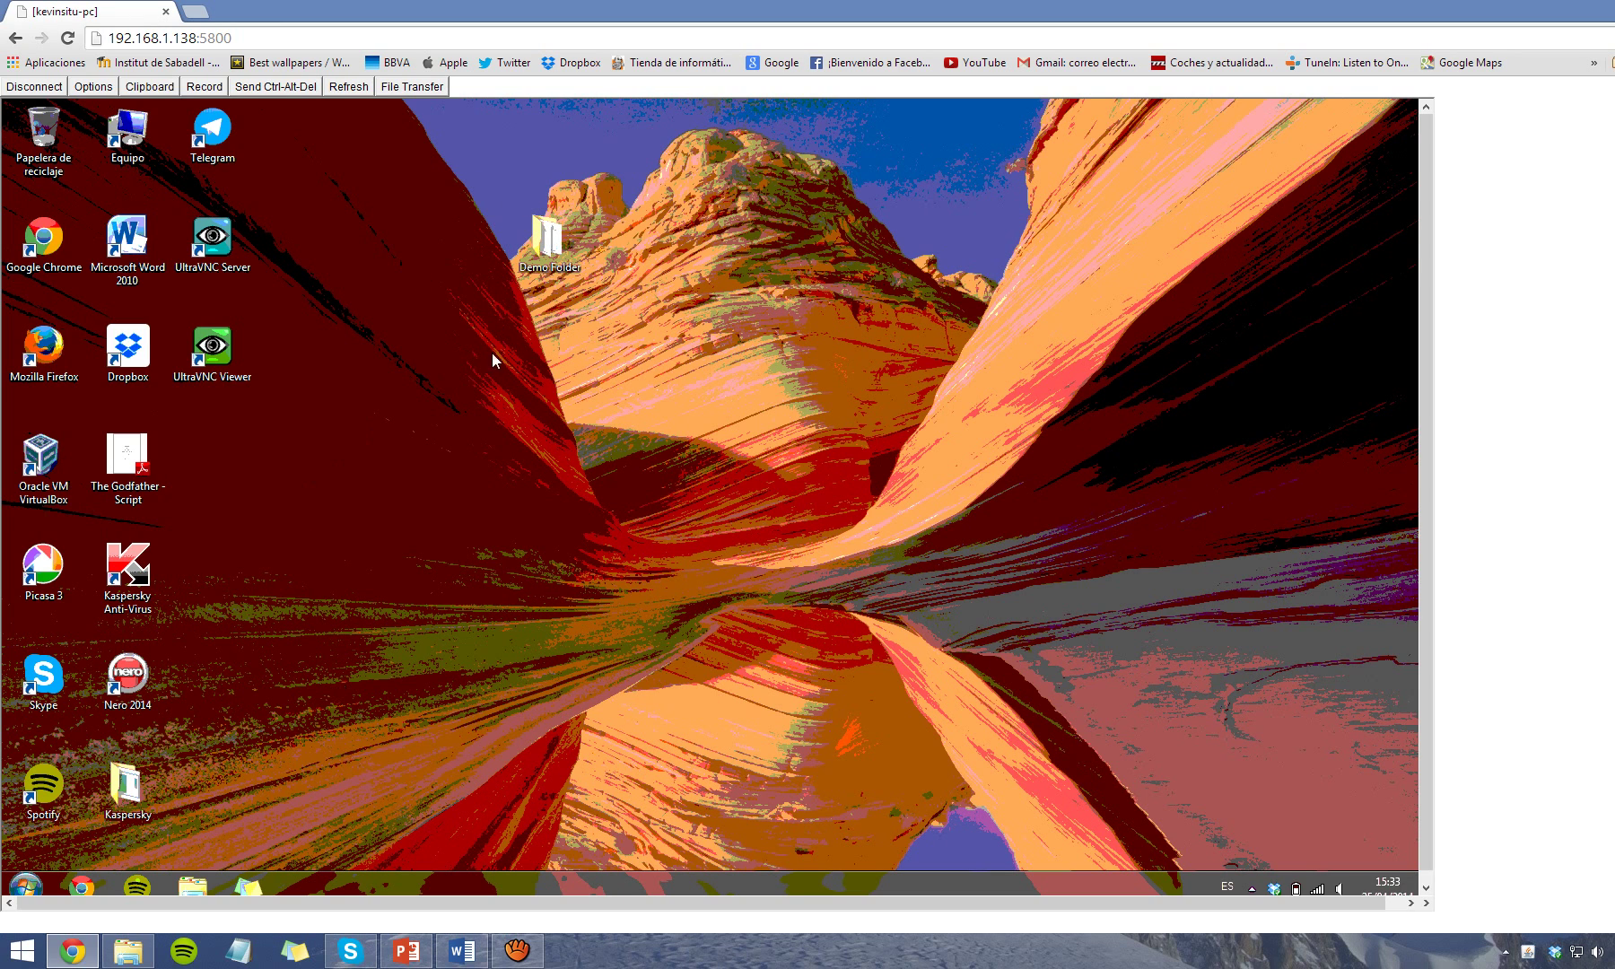
{"action": "double_click", "coordinate": [548, 241]}
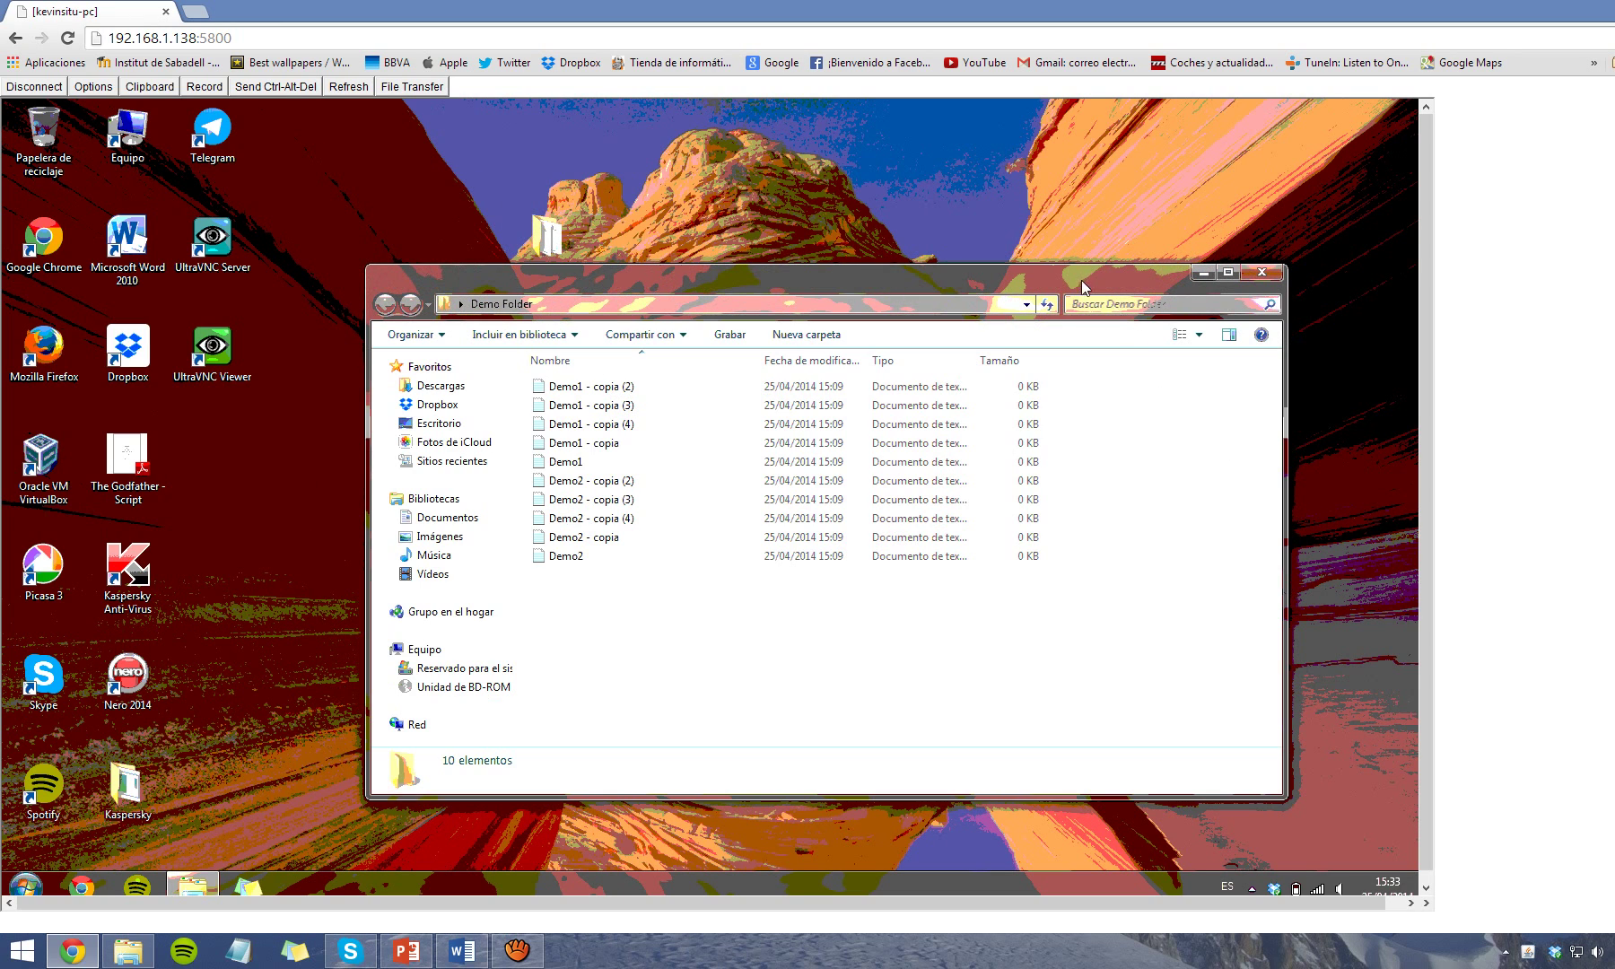
{"action": "left_click_drag", "start_coordinate": [1019, 264], "coordinate": [869, 235]}
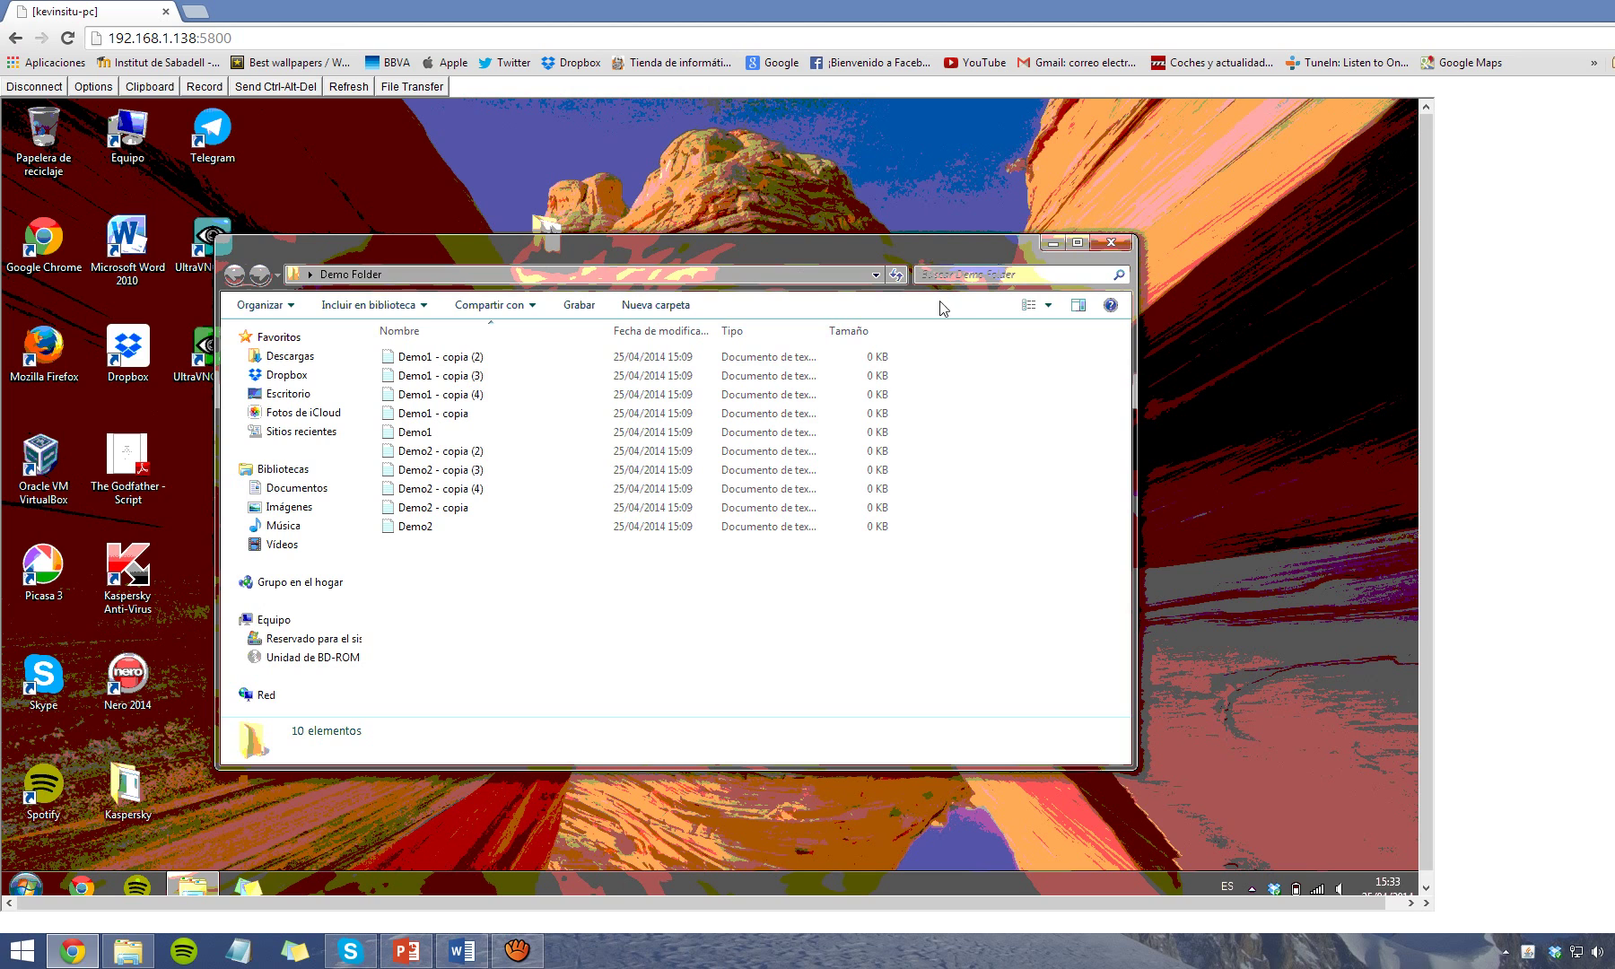
{"action": "left_click", "coordinate": [1051, 242]}
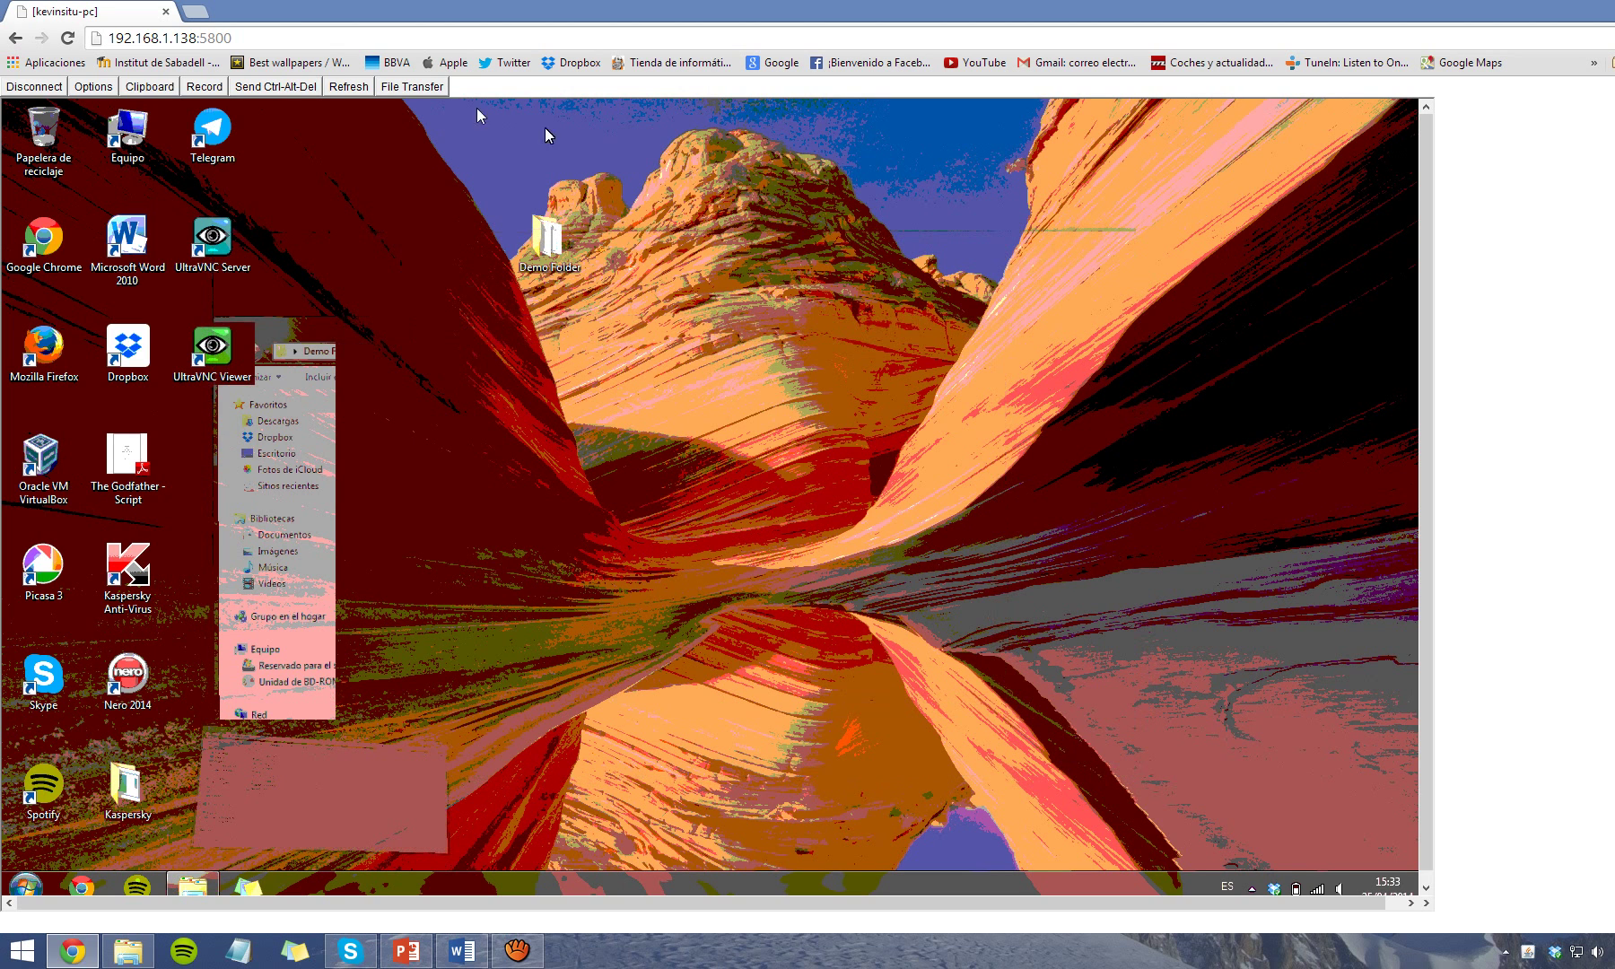
{"action": "left_click", "coordinate": [415, 86]}
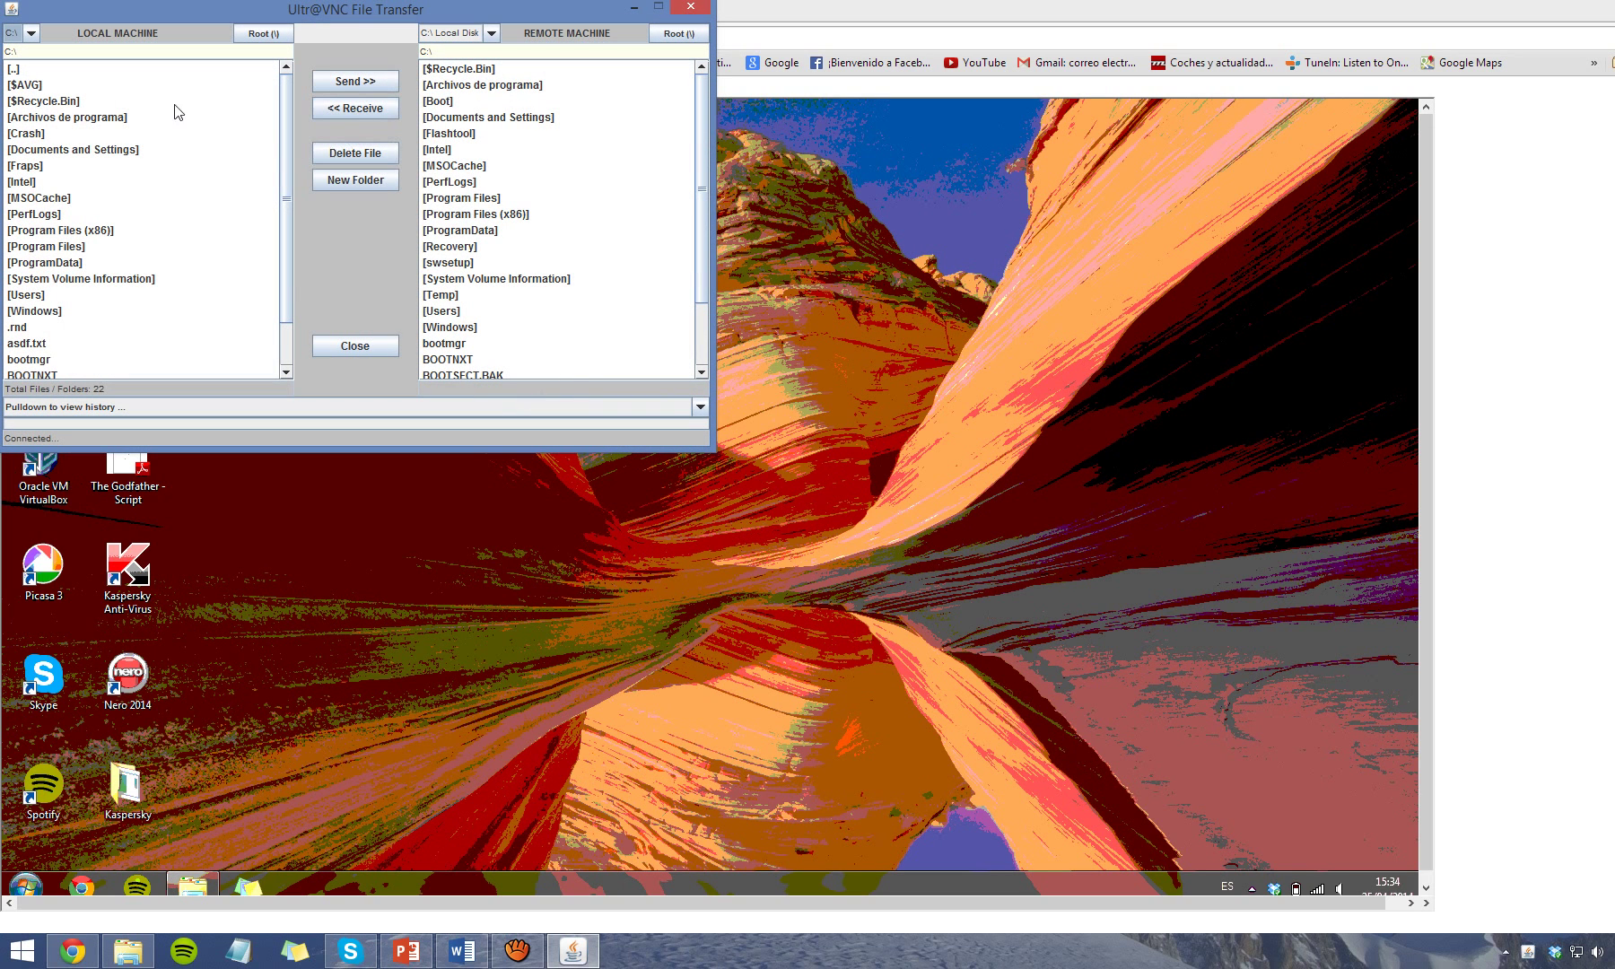
{"action": "left_click", "coordinate": [30, 34]}
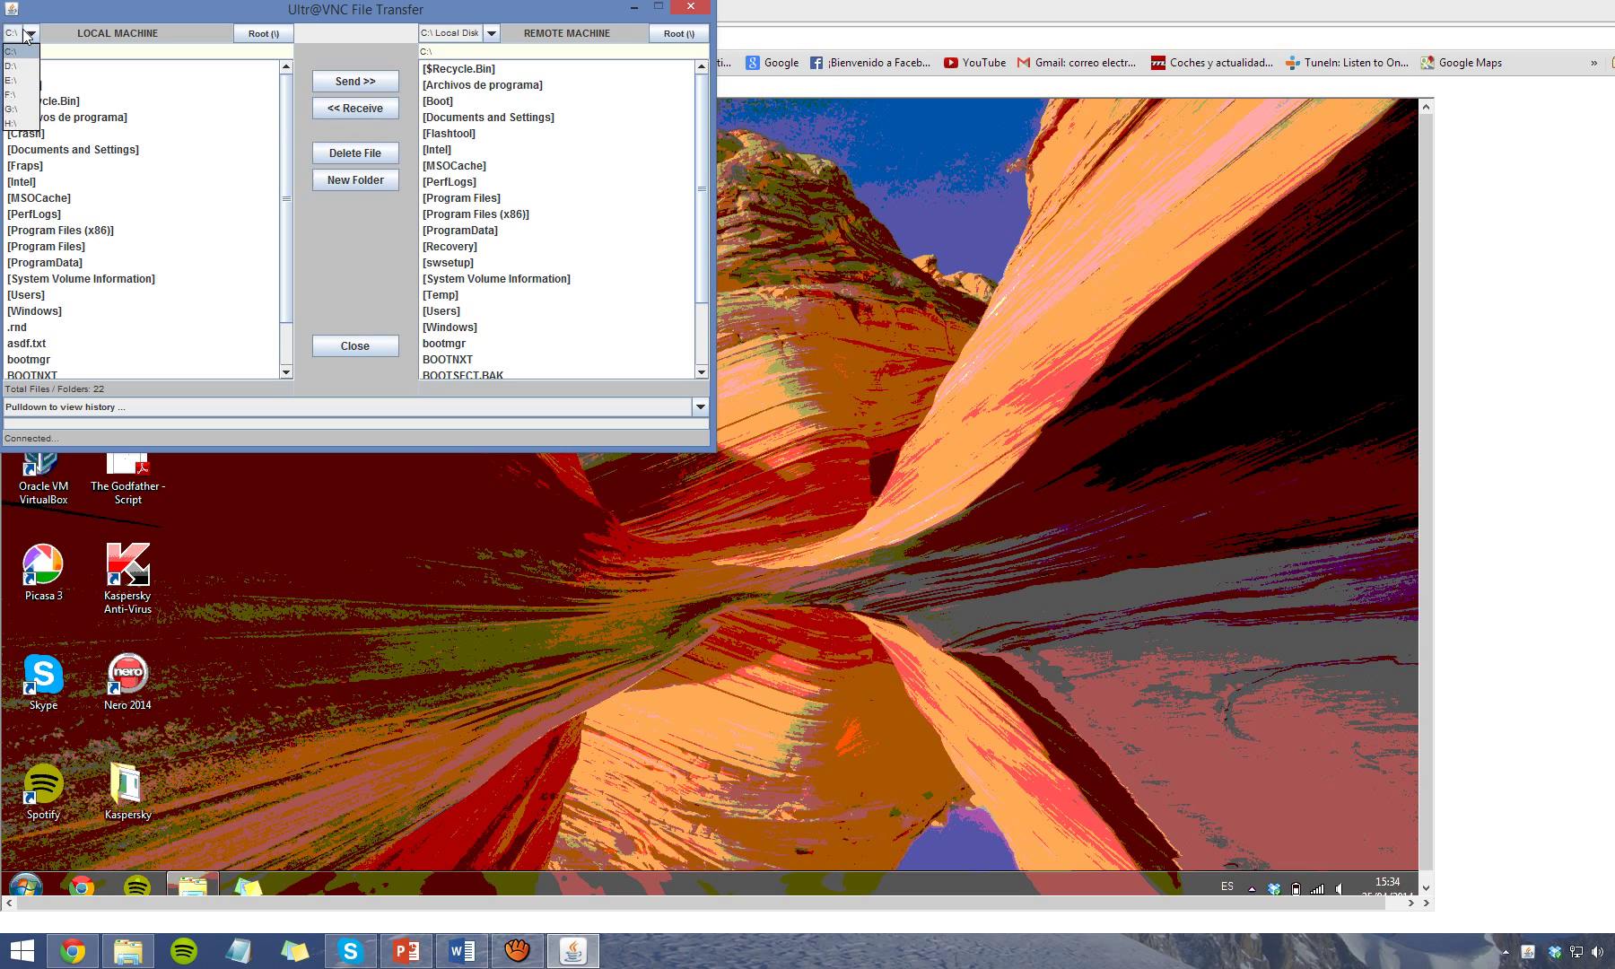
{"action": "left_click", "coordinate": [30, 34]}
{"action": "scroll", "coordinate": [286, 175], "scroll_direction": "down", "scroll_amount": 1}
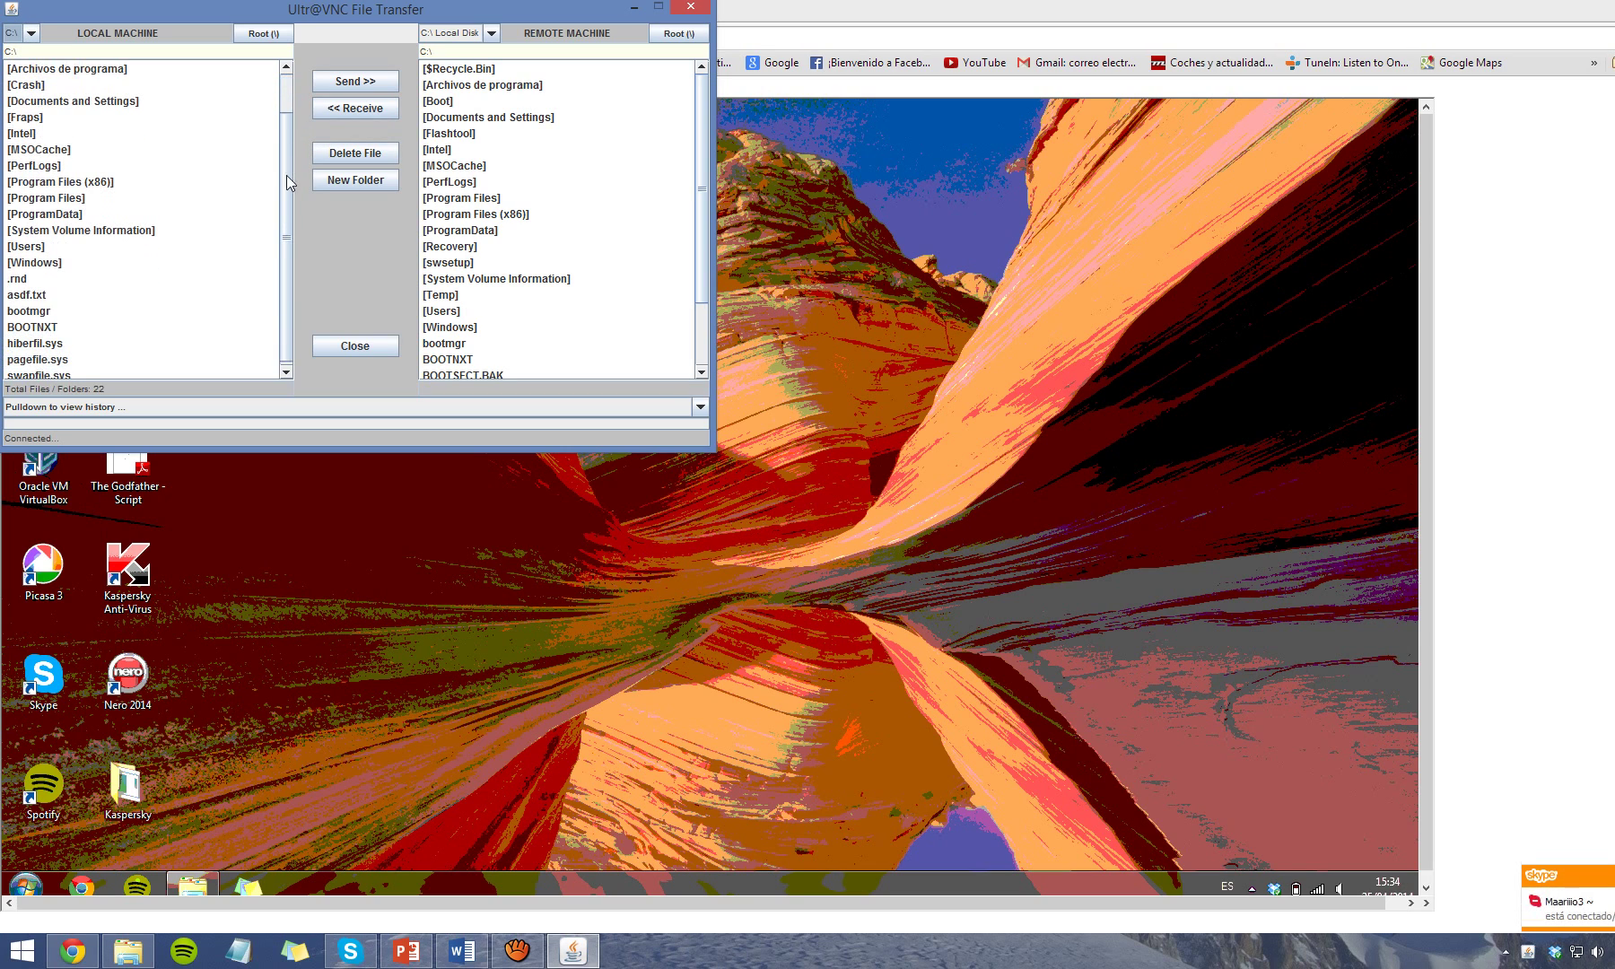
{"action": "left_click", "coordinate": [29, 34]}
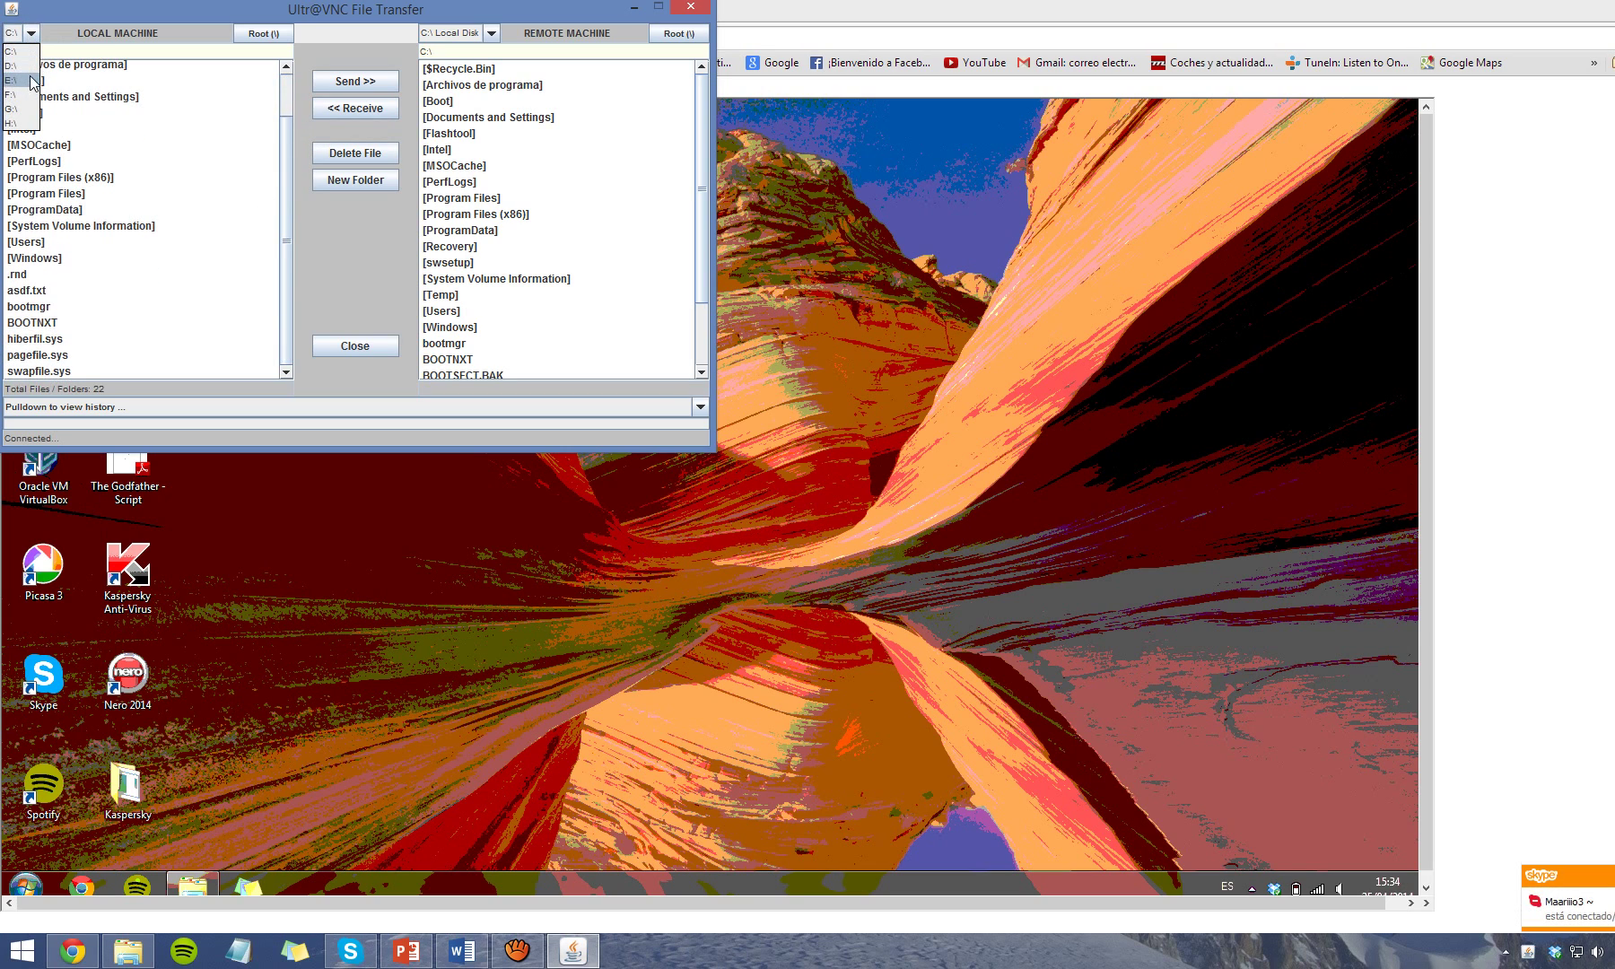
{"action": "left_click", "coordinate": [34, 115]}
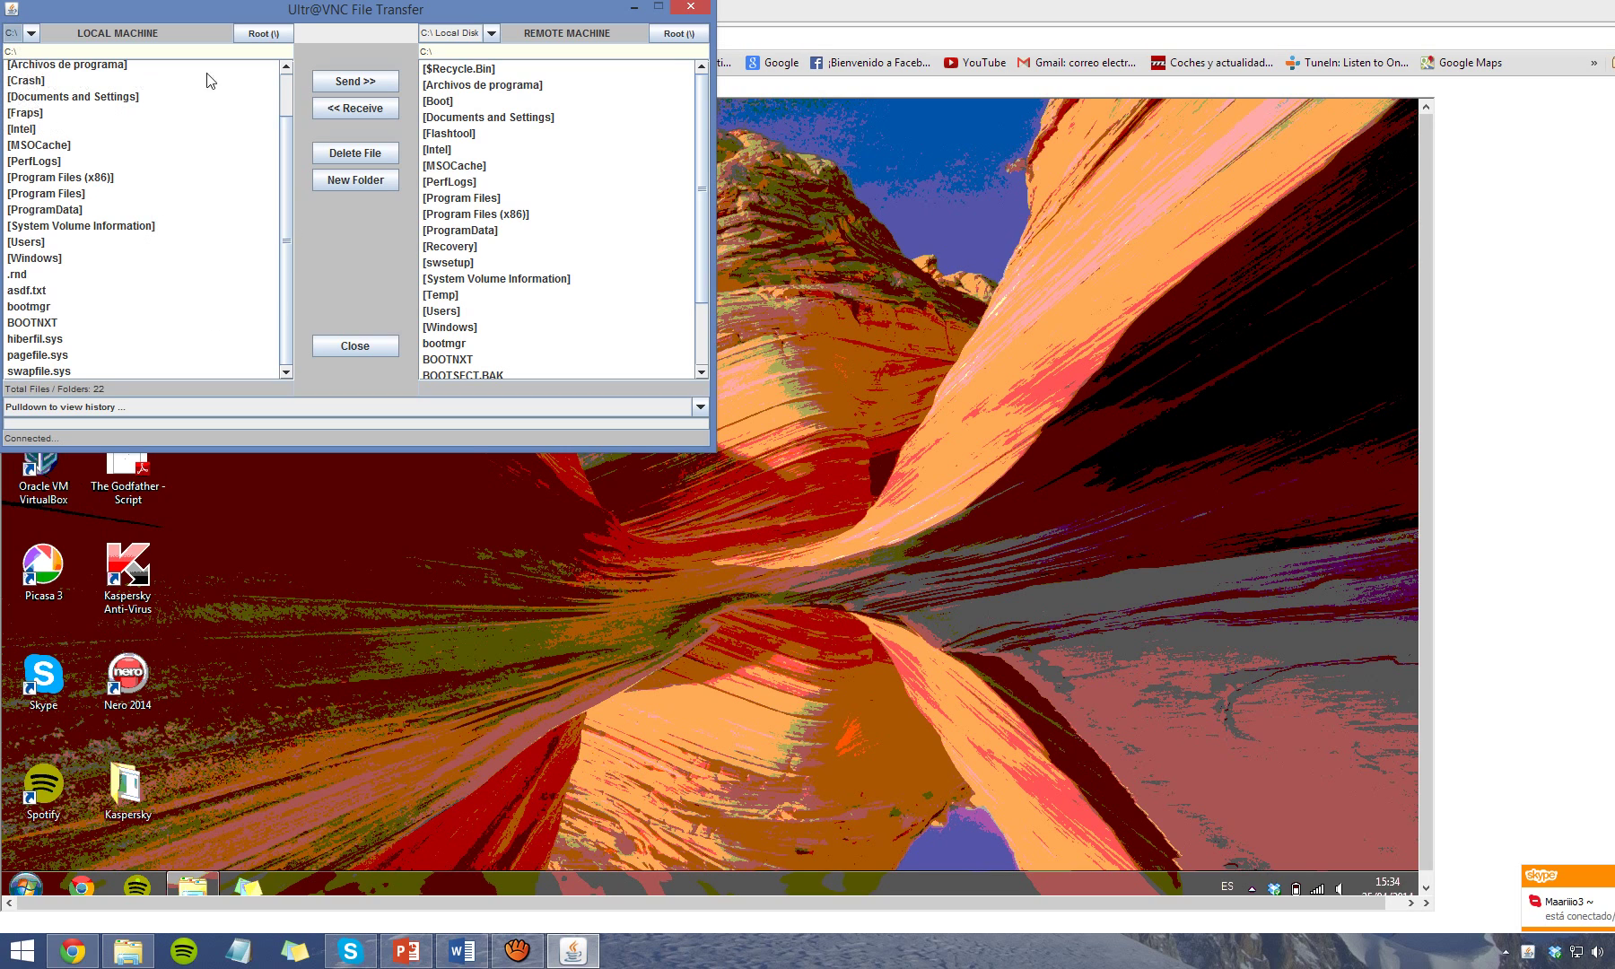
{"action": "left_click", "coordinate": [691, 7]}
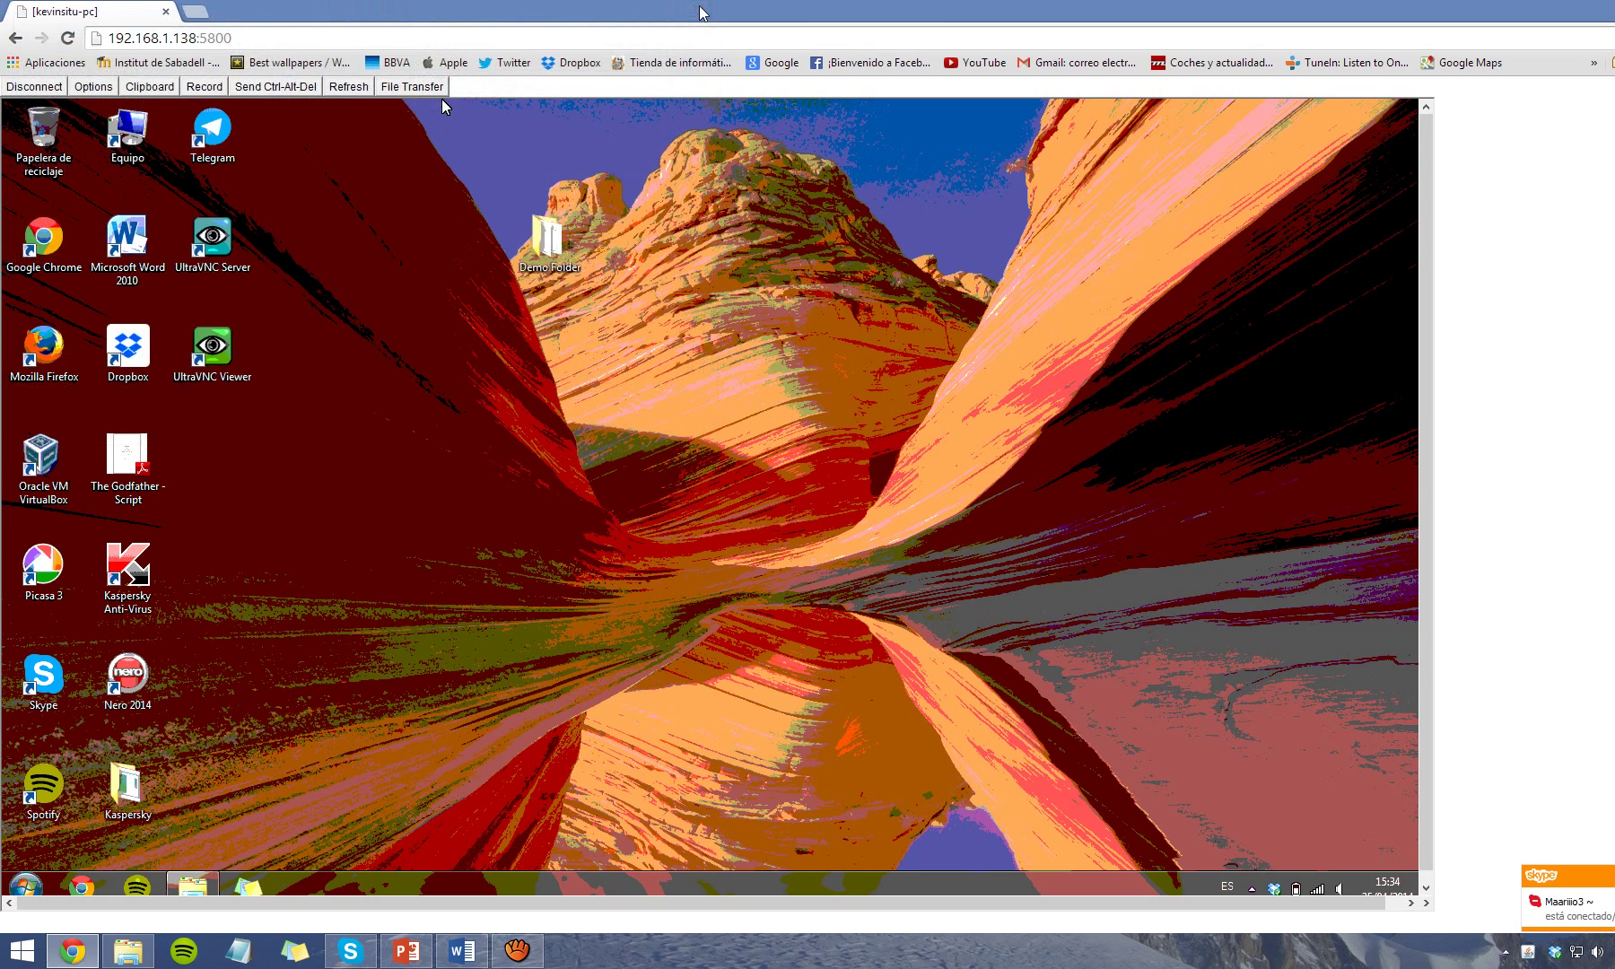
Disconnect the Java viewer session and close the Chrome window.
{"action": "left_click", "coordinate": [22, 88]}
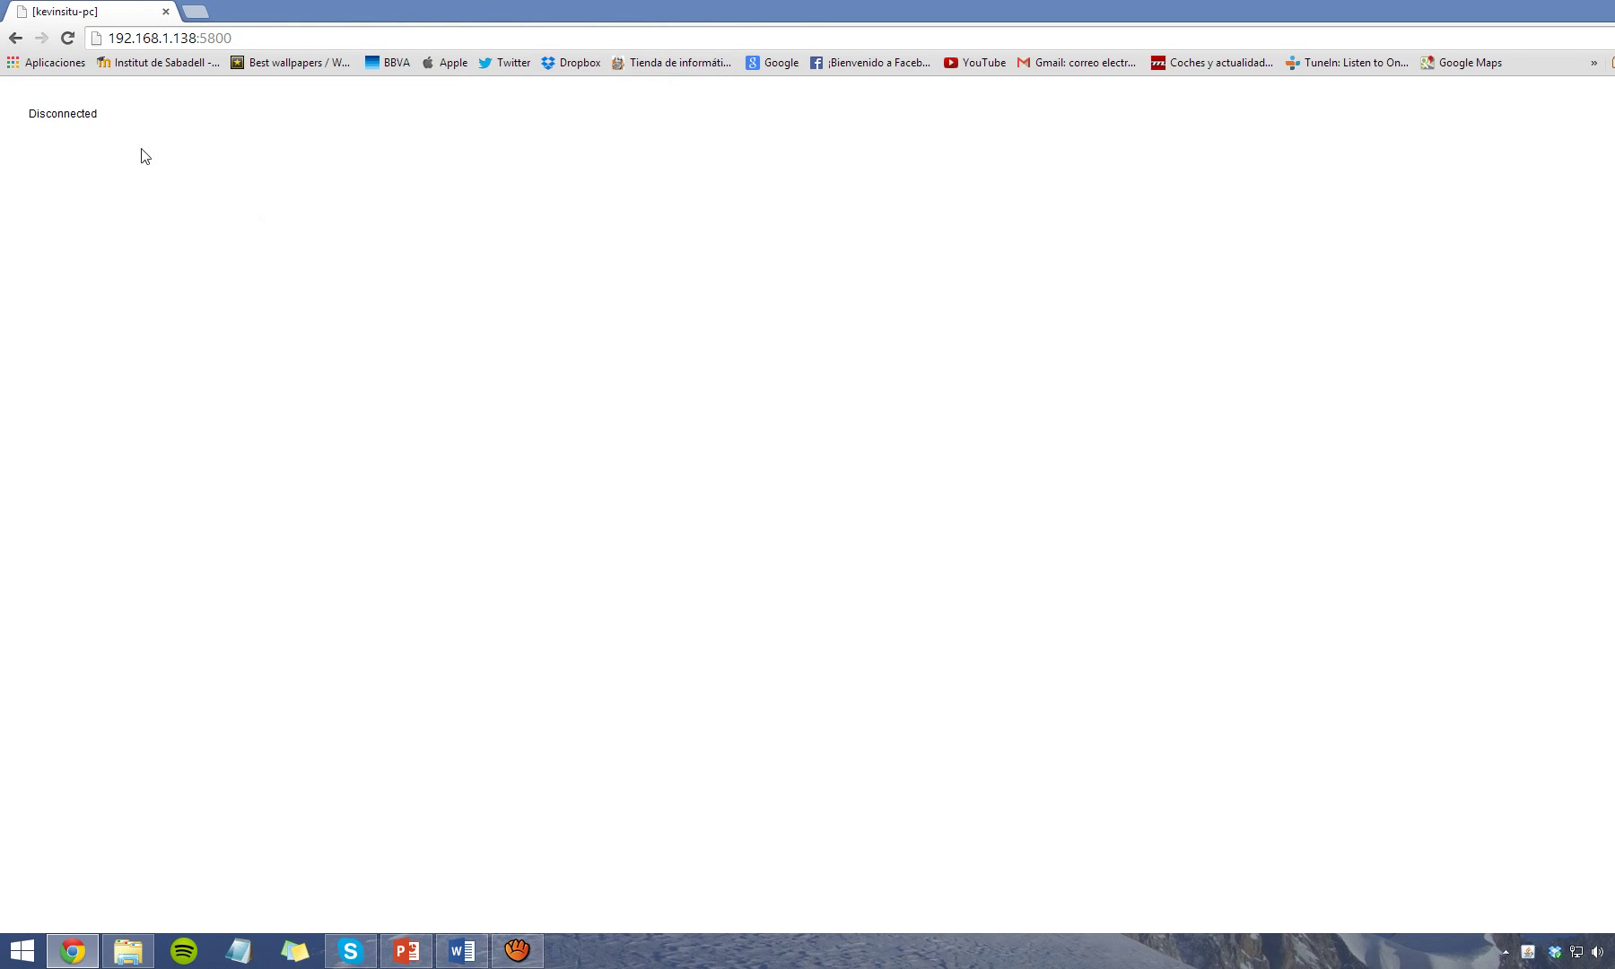
{"action": "key", "text": "ctrl+w"}
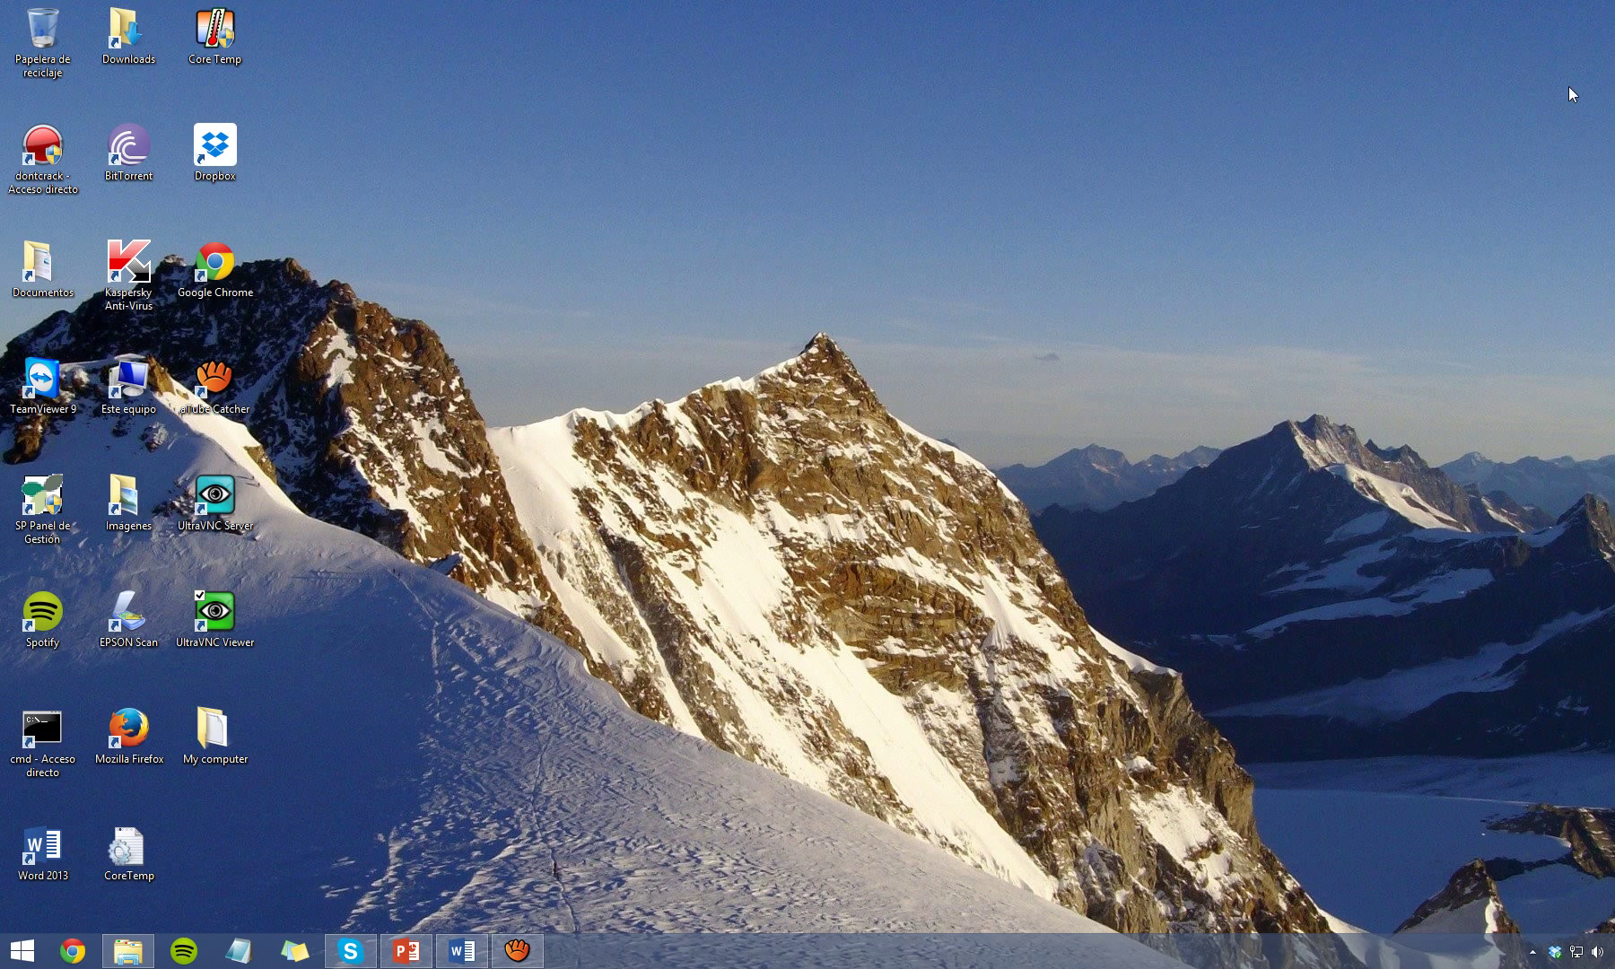
{"action": "left_click", "coordinate": [517, 950]}
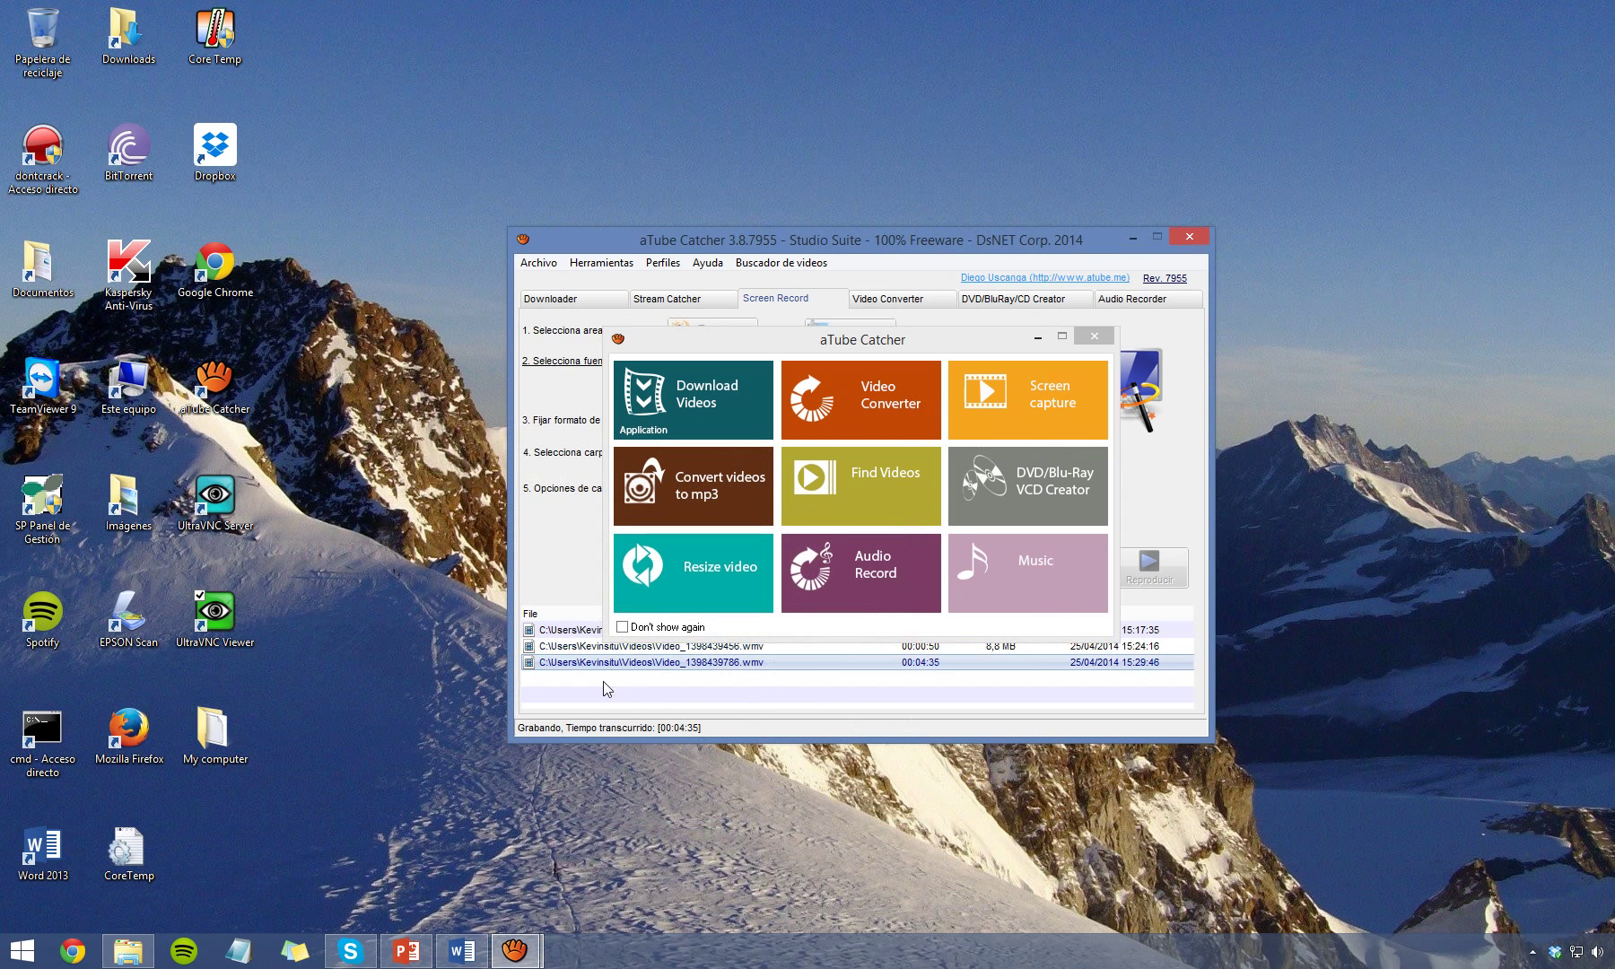